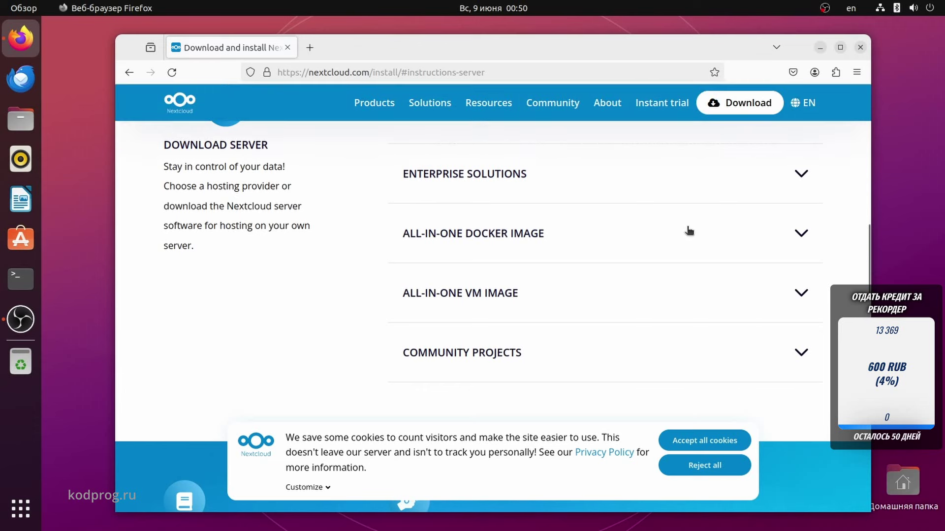
# Reject cookies and open the Nextcloud snap package page from Community Projects in a new tab.
pyautogui.click(709, 465)
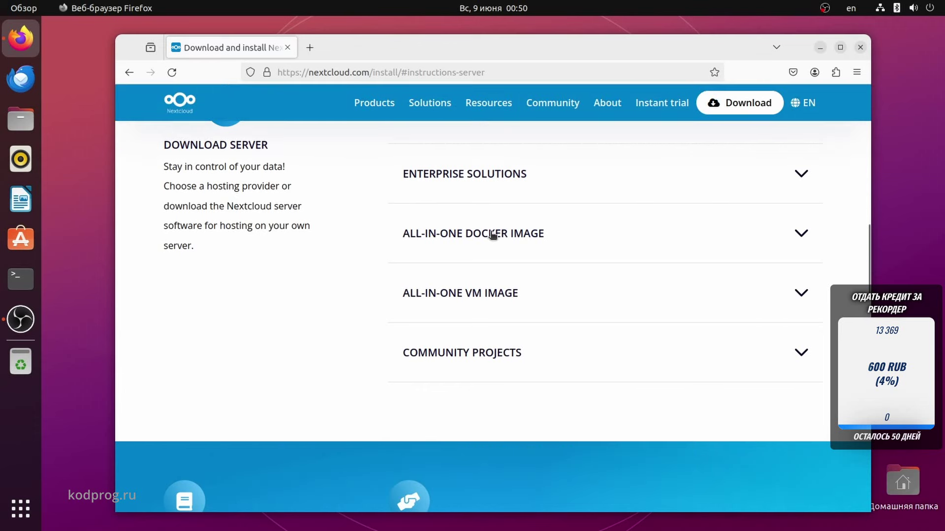
pyautogui.click(496, 358)
pyautogui.scroll(-9, 494, 352)
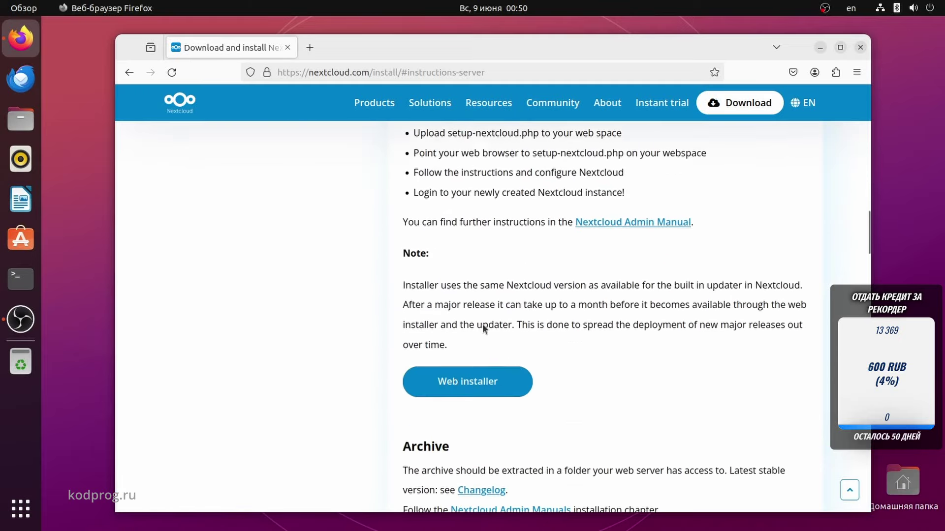
pyautogui.scroll(-12, 482, 328)
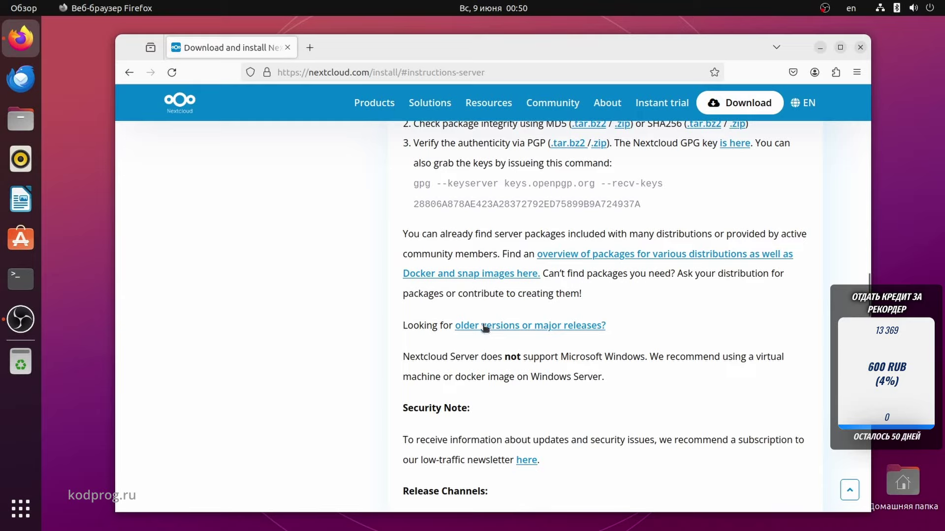
pyautogui.scroll(-10, 482, 324)
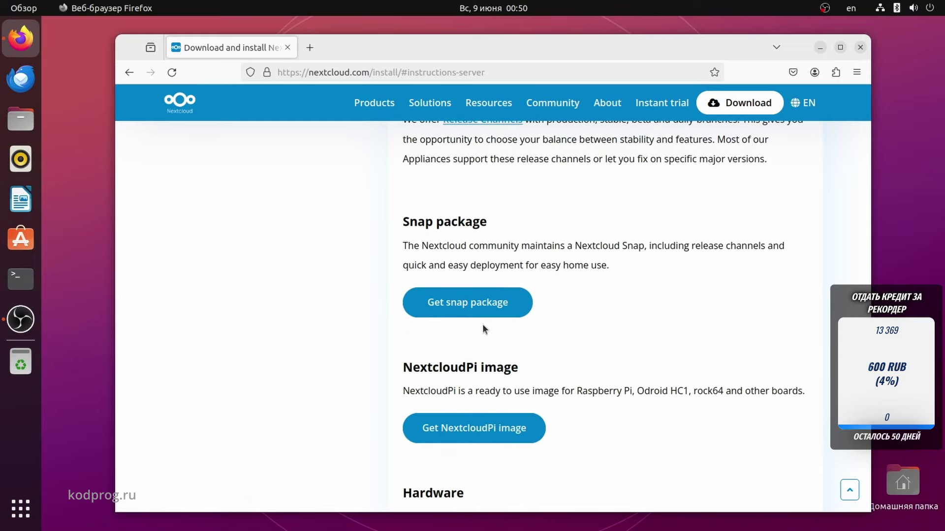
pyautogui.scroll(-3, 482, 324)
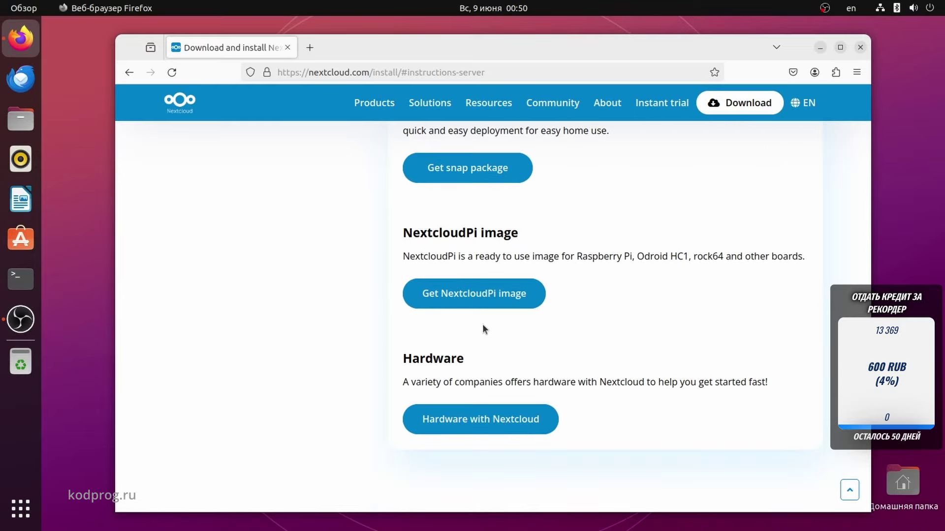
pyautogui.scroll(5, 482, 329)
pyautogui.scroll(2, 476, 344)
pyautogui.click(475, 366)
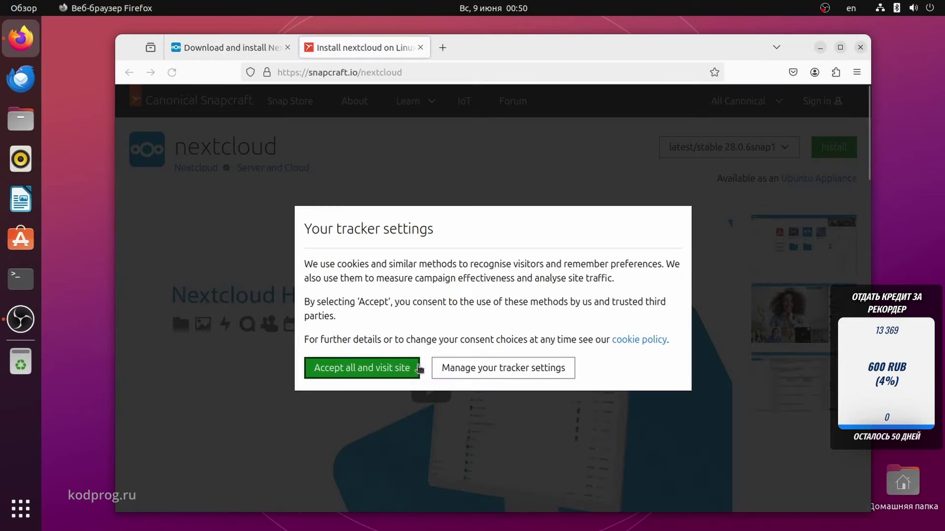
# Accept Snapcraft tracking and hand the nextcloud snap listing to the Snap Store desktop app.
pyautogui.click(417, 368)
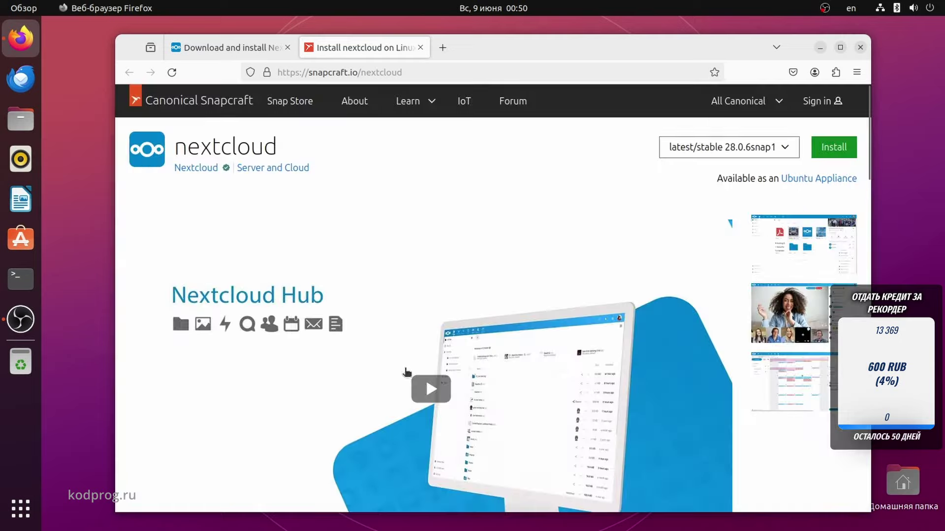
pyautogui.click(824, 157)
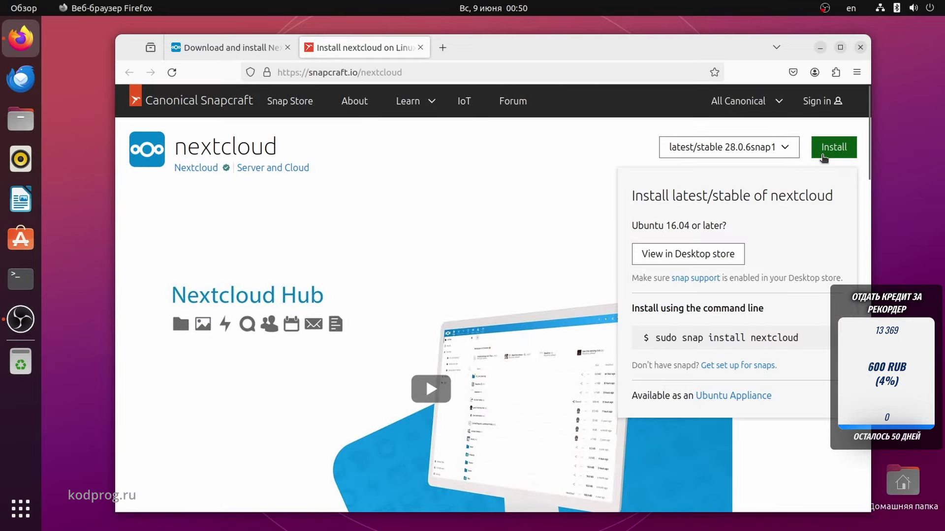
pyautogui.tripleClick(719, 337)
pyautogui.click(715, 302)
pyautogui.click(694, 255)
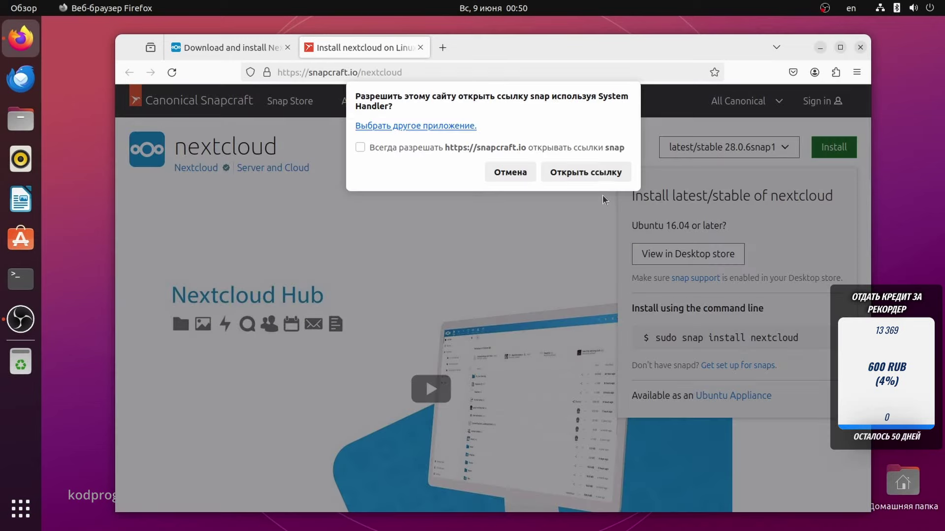
pyautogui.click(601, 174)
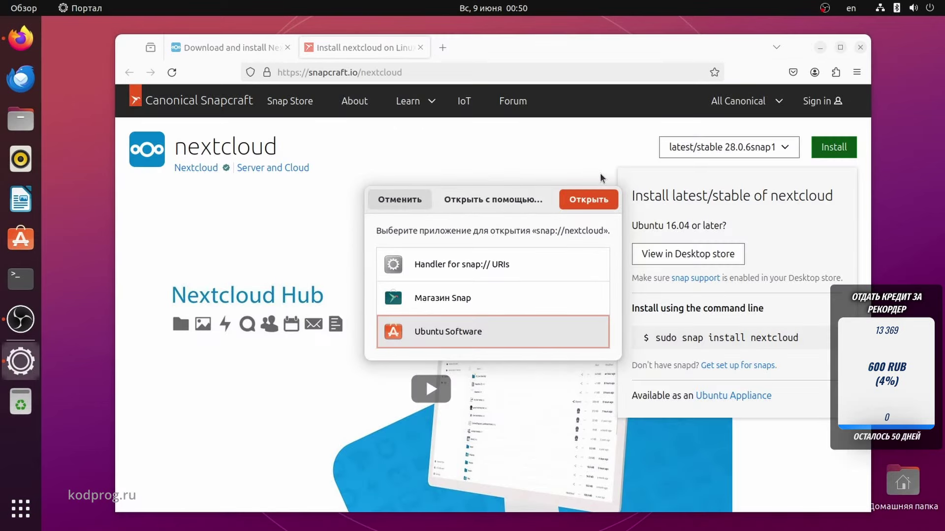
pyautogui.click(466, 300)
# Install the nextcloud snap in Snap Store, authenticating with the sudo password, then close the store.
pyautogui.click(570, 206)
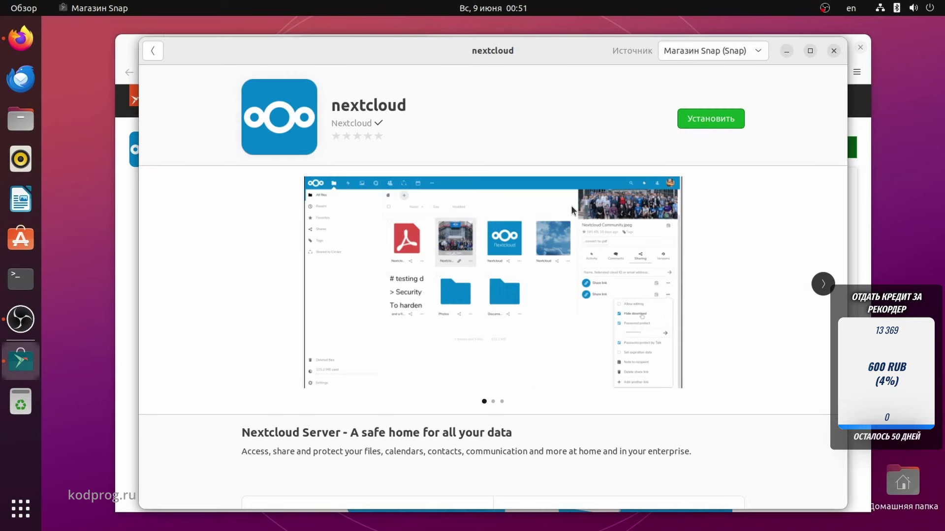
pyautogui.click(695, 122)
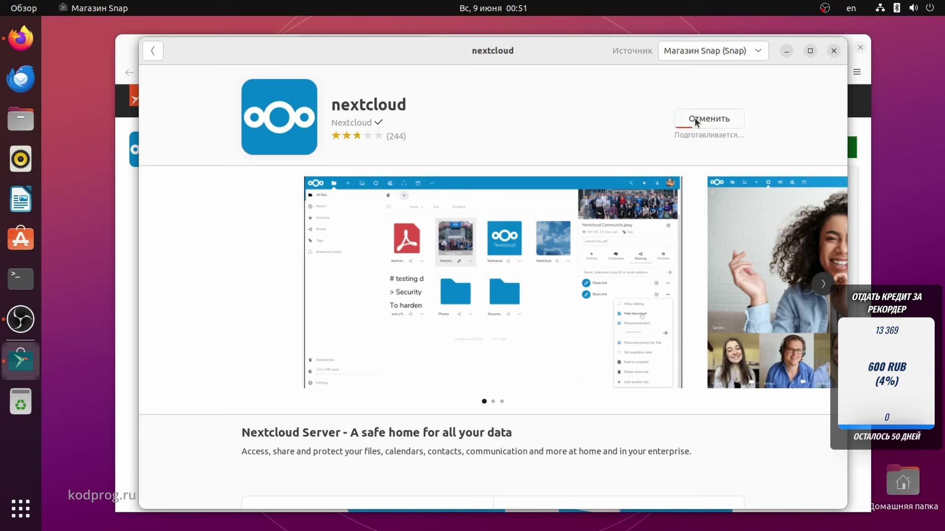
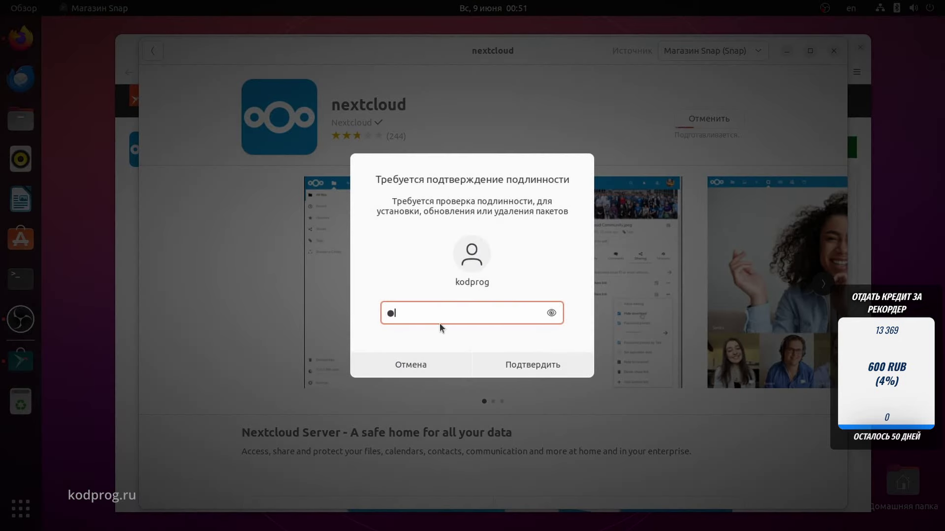
pyautogui.click(526, 364)
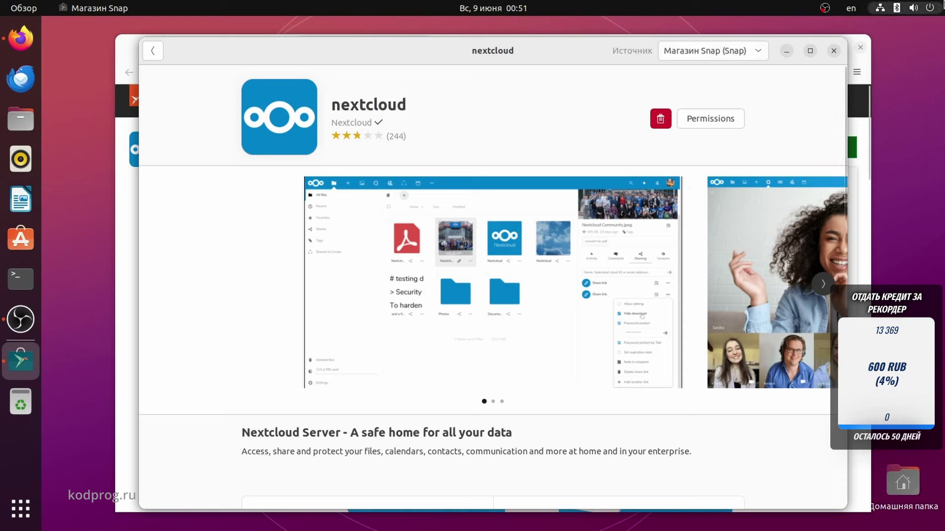
pyautogui.click(835, 51)
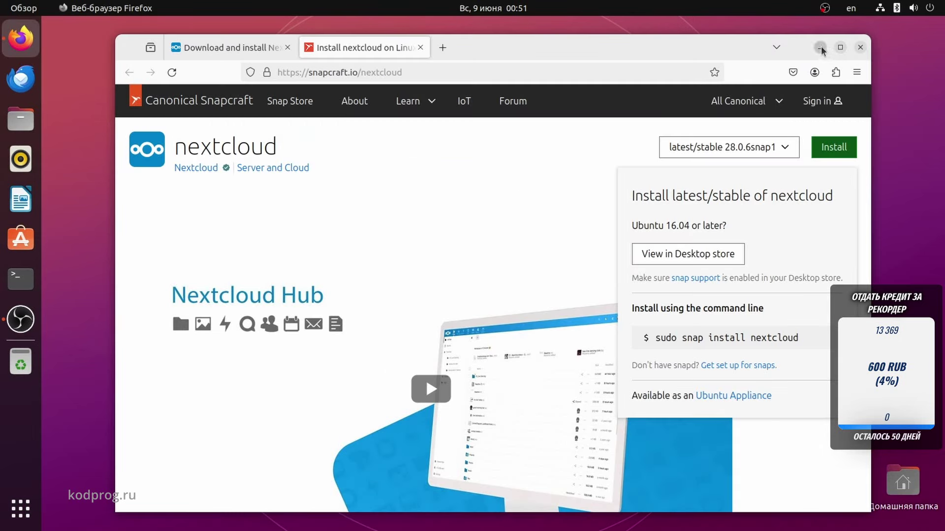
# Load localhost in a new browser tab.
pyautogui.click(438, 49)
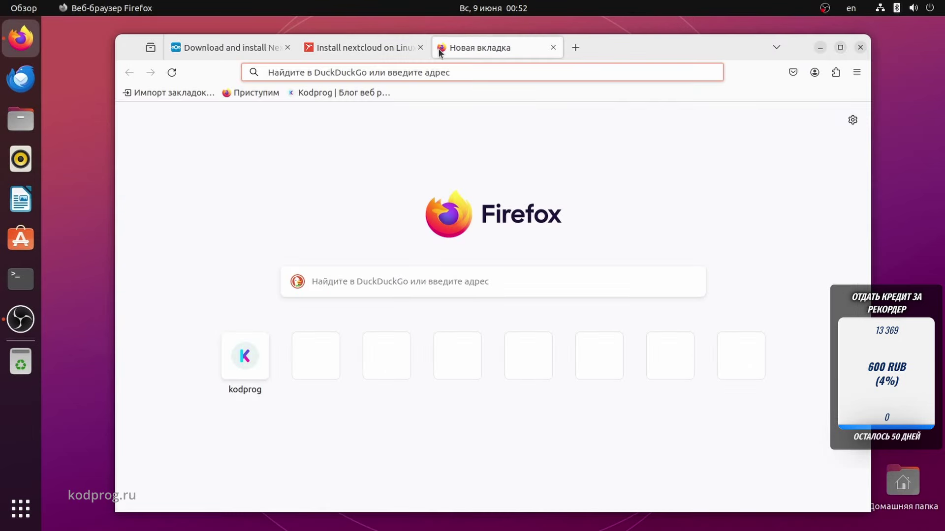
pyautogui.write('localhost/')
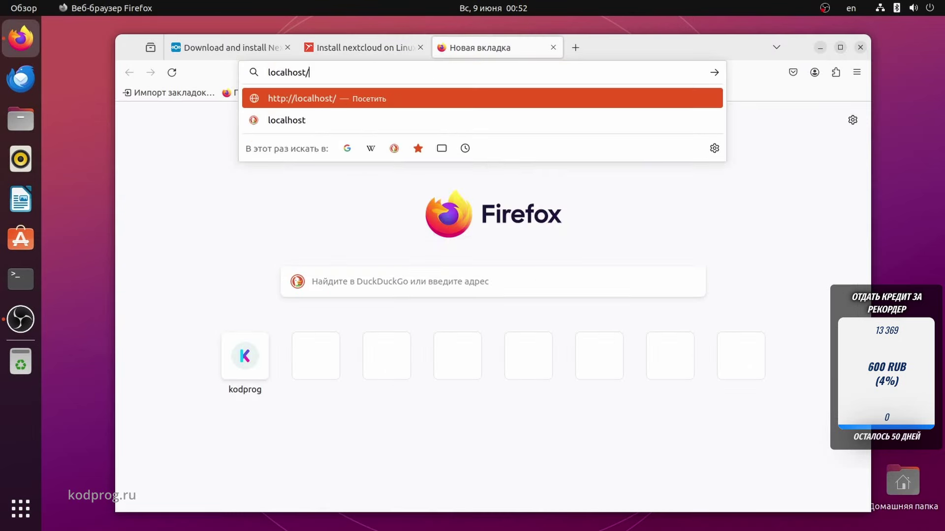
pyautogui.press('Return')
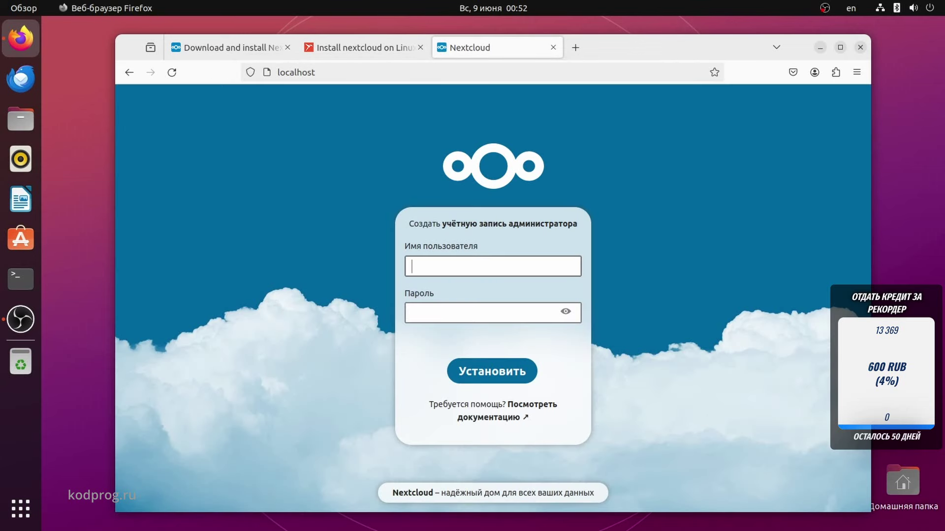
# Create the Nextcloud admin account with a username and password, declining to save the password.
pyautogui.press('Tab')
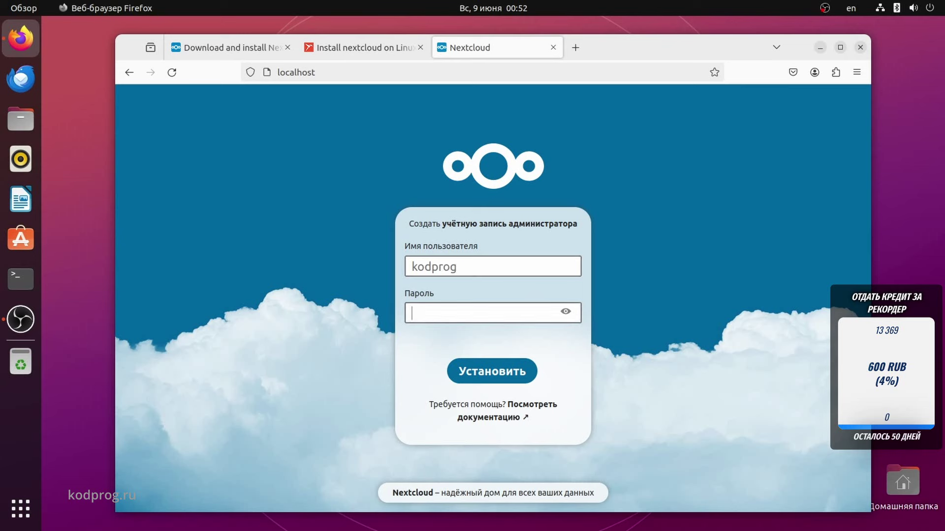
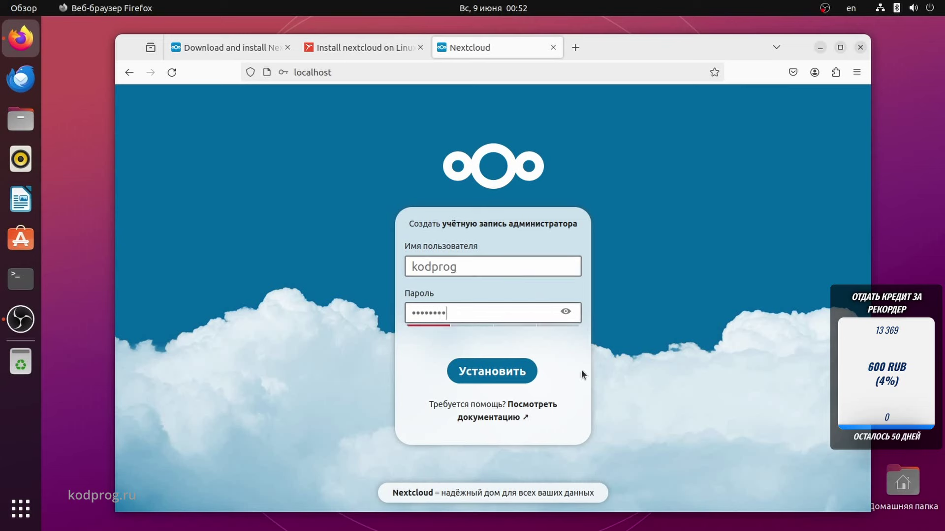
pyautogui.click(487, 376)
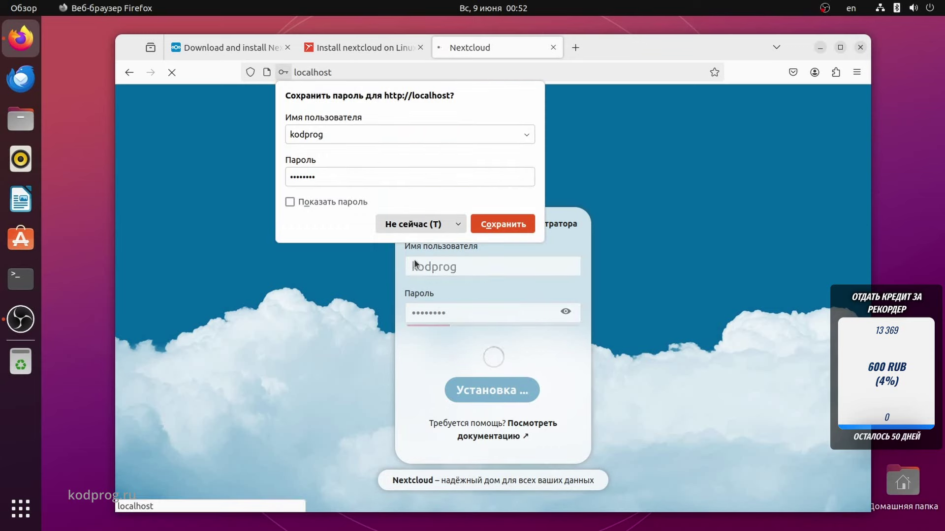
pyautogui.click(407, 227)
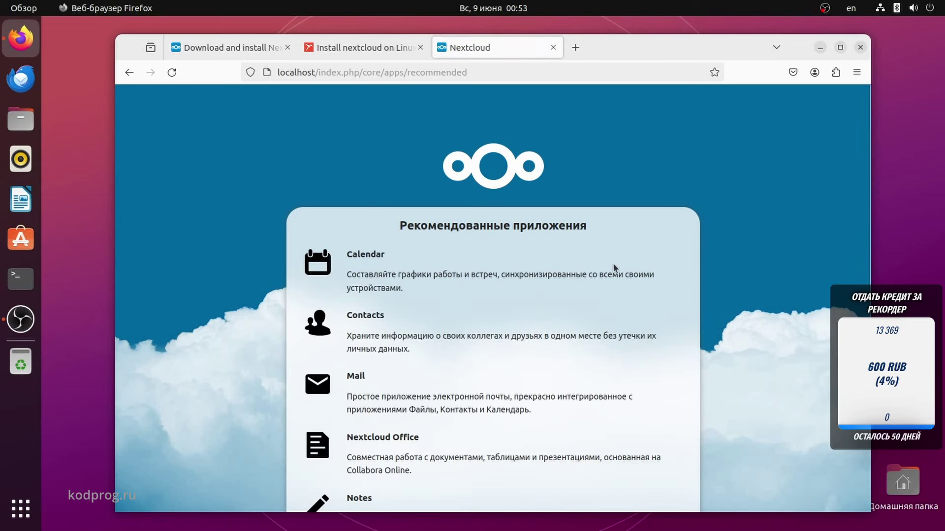
# Review and install the recommended apps: Calendar, Contacts, Mail, Nextcloud Office and Notes.
pyautogui.scroll(-2, 536, 281)
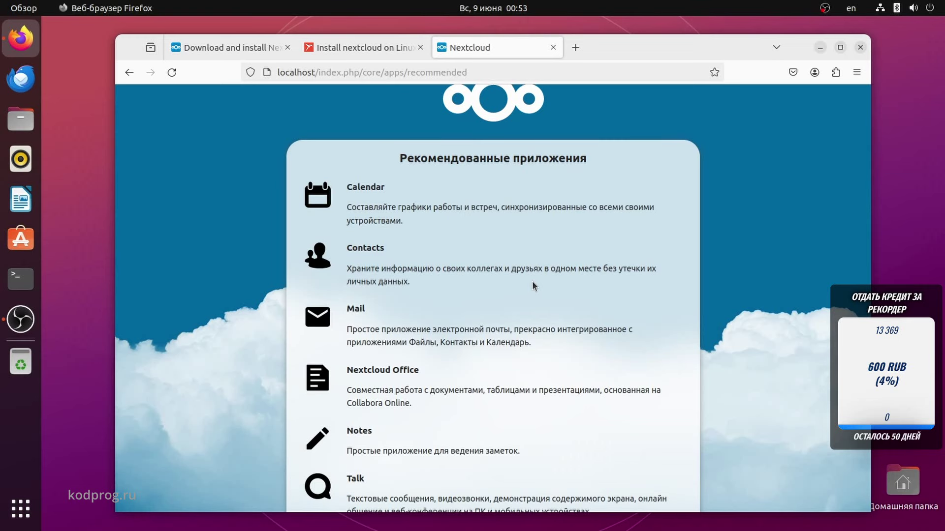
pyautogui.scroll(-2, 532, 283)
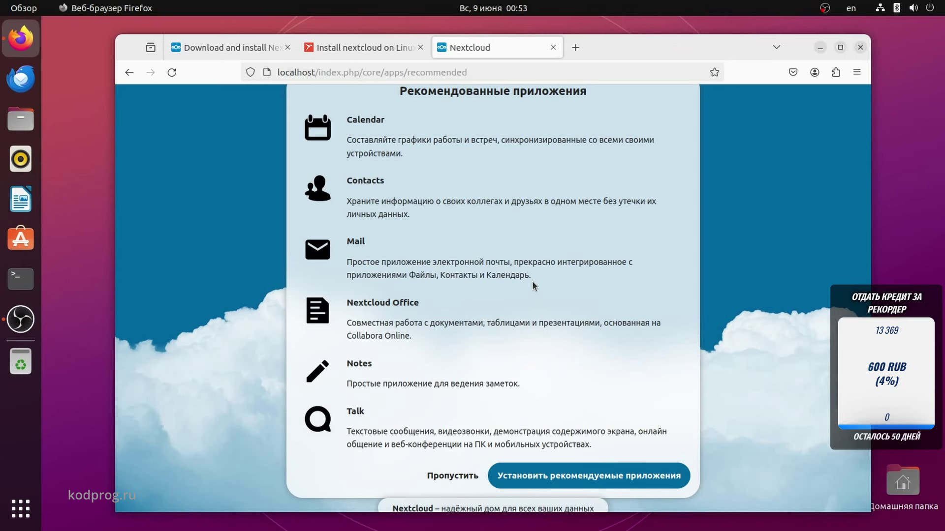
pyautogui.scroll(-1, 532, 283)
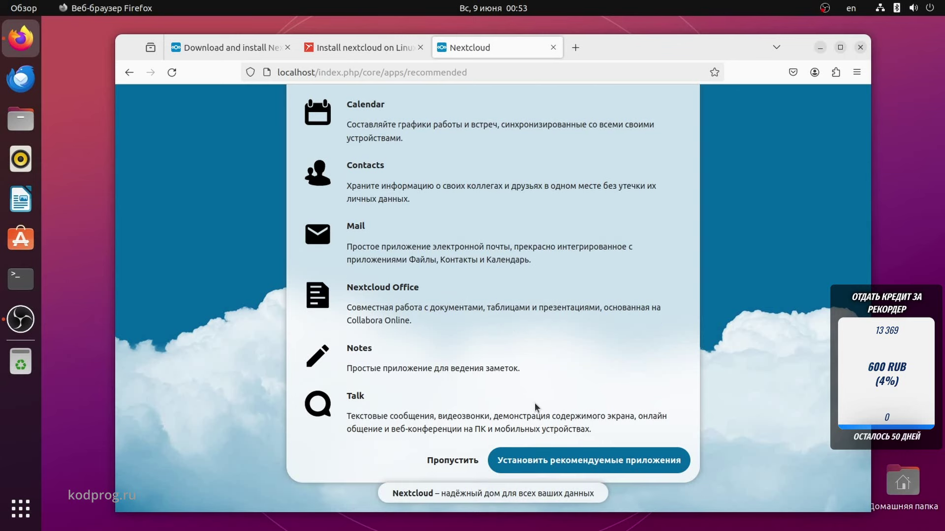
pyautogui.click(585, 452)
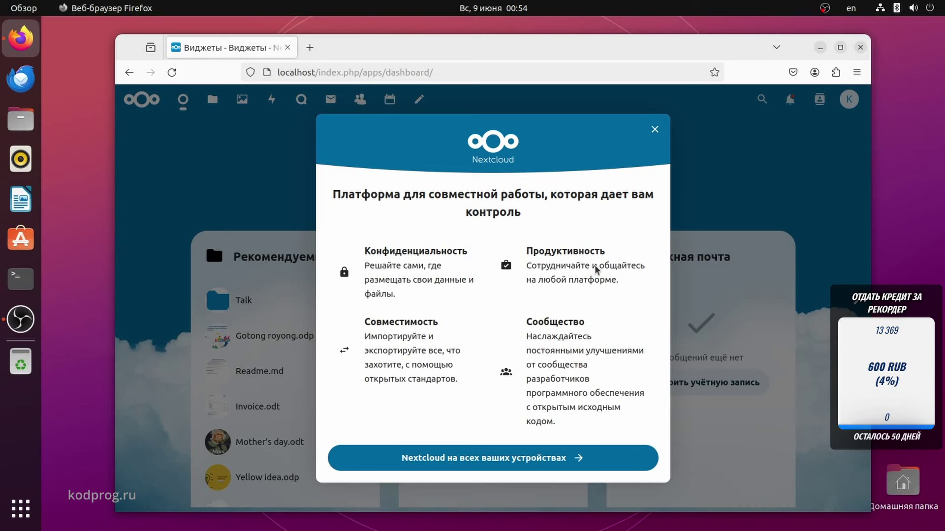
# Download the Nextcloud-3.13.0 Linux AppImage desktop client, then advance the welcome dialog to its last page.
pyautogui.click(548, 456)
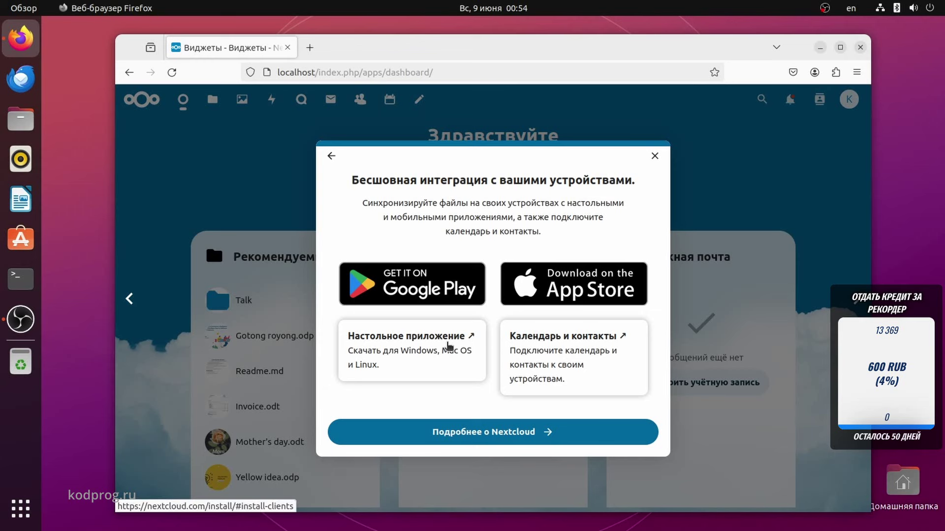
pyautogui.click(448, 345)
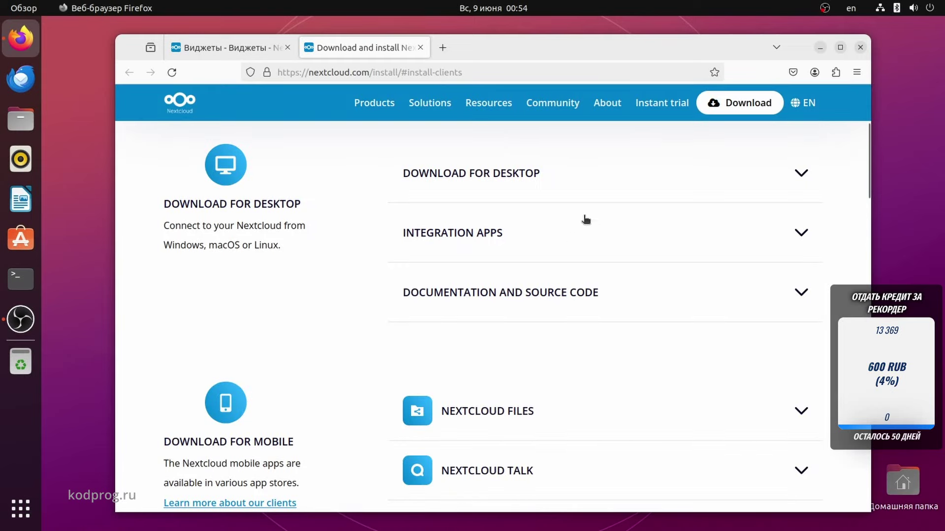
pyautogui.click(512, 186)
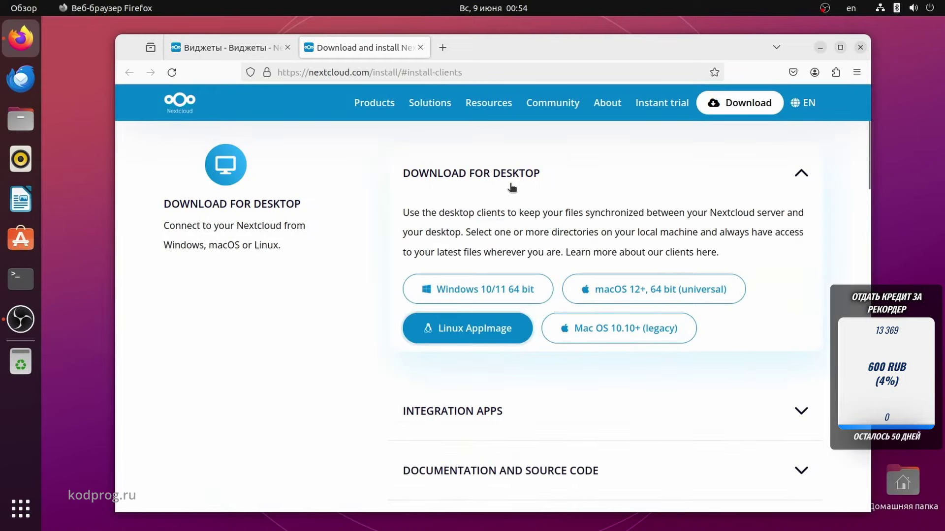
pyautogui.click(482, 333)
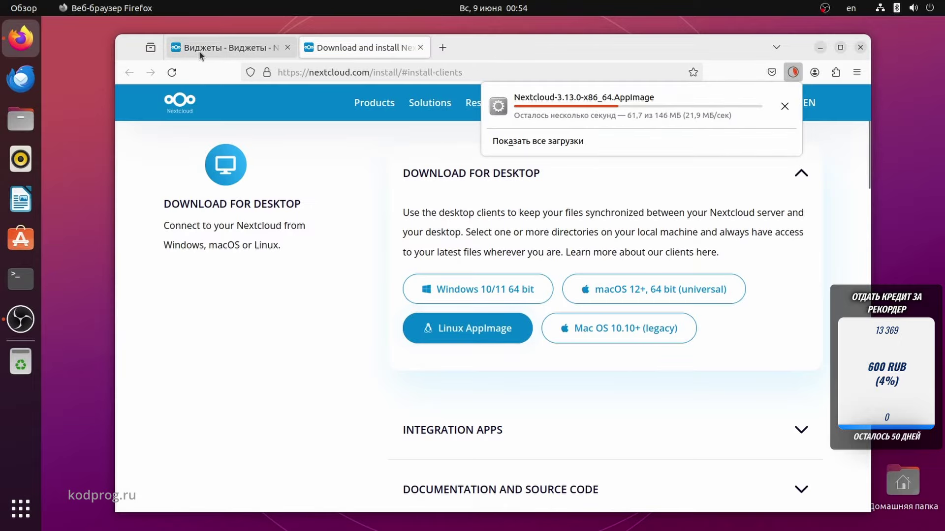
pyautogui.click(211, 48)
pyautogui.click(551, 427)
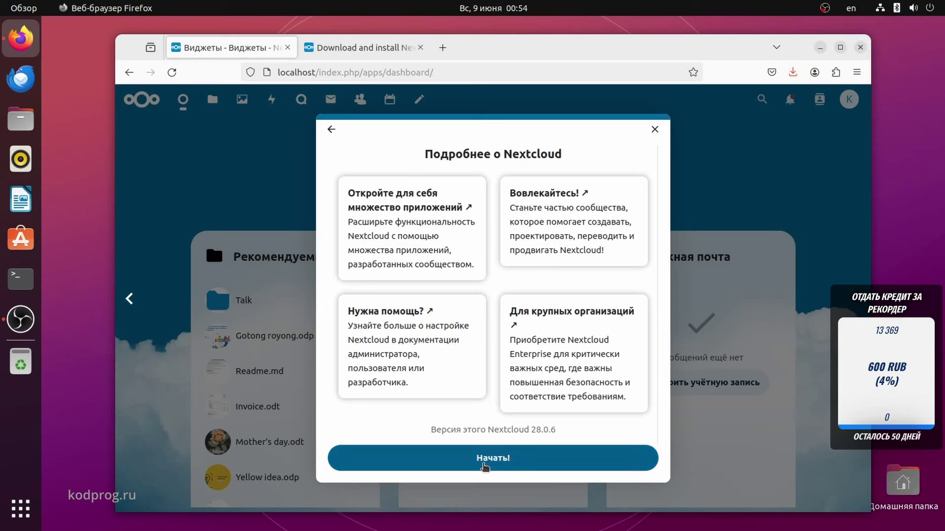
# Finish the welcome tour and look over the dashboard.
pyautogui.click(480, 467)
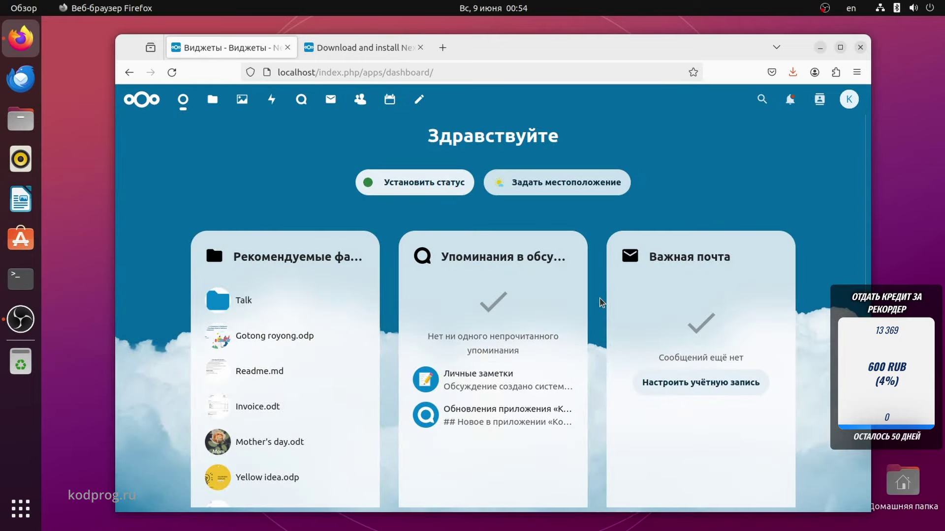
pyautogui.scroll(-3, 600, 301)
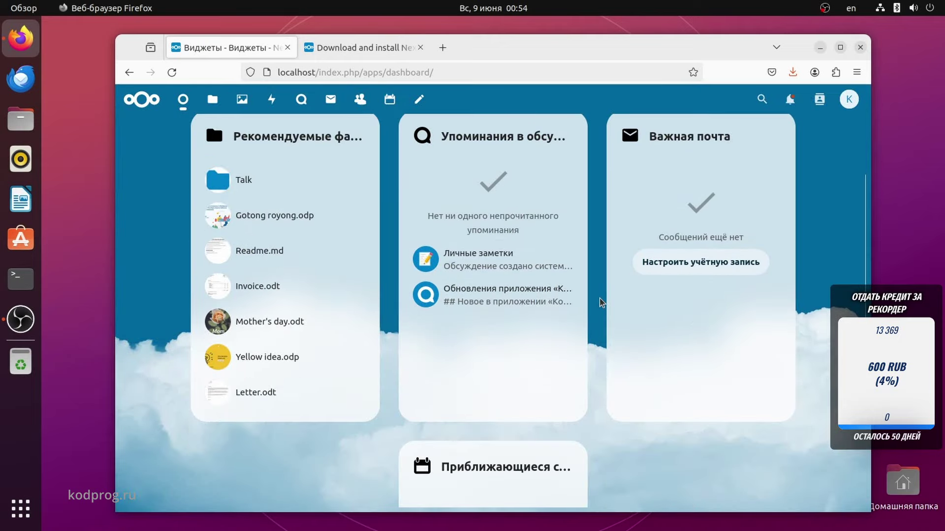
pyautogui.scroll(3, 600, 295)
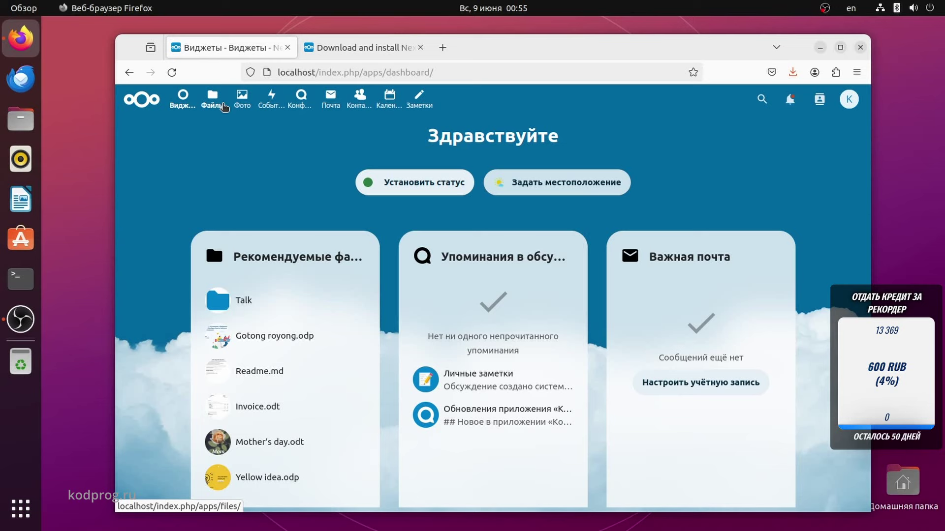
# Browse the Files app's default folders and files, peeking at the New menu without creating anything.
pyautogui.click(225, 108)
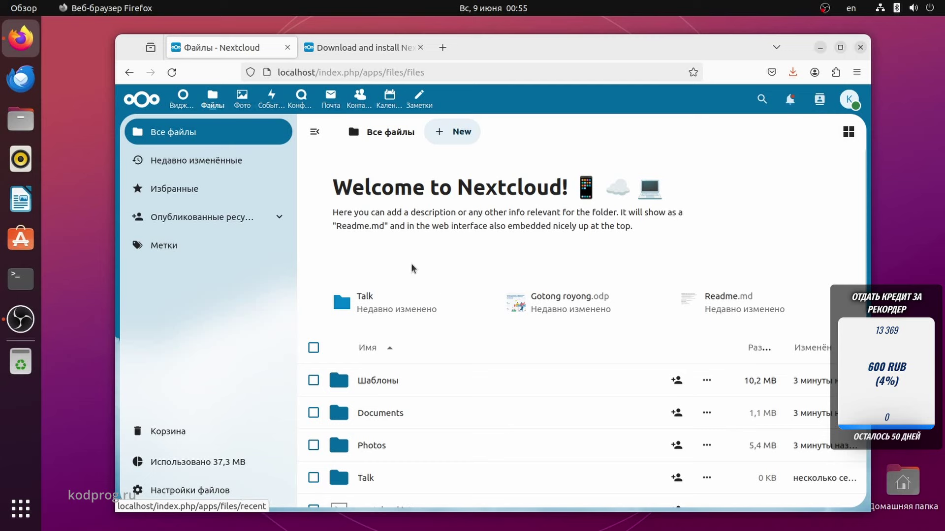
pyautogui.scroll(-5, 435, 281)
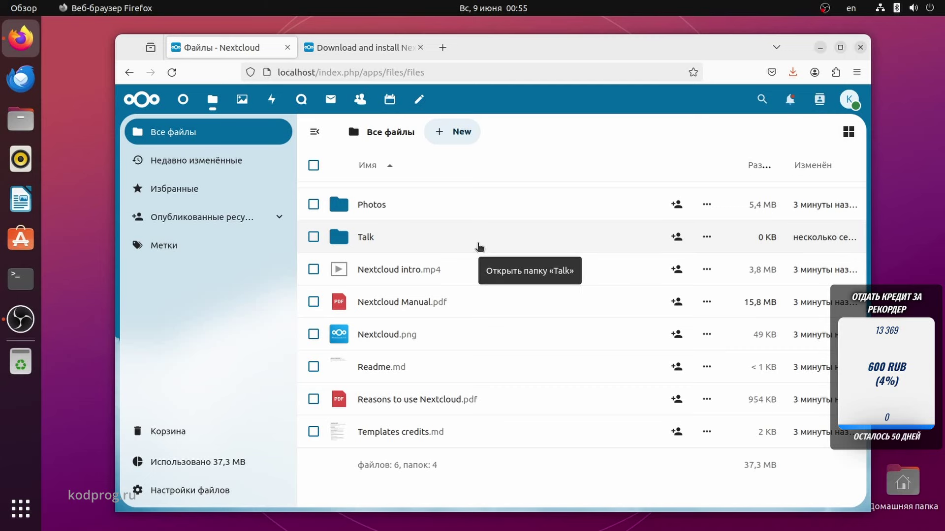
pyautogui.scroll(3, 479, 246)
pyautogui.click(443, 131)
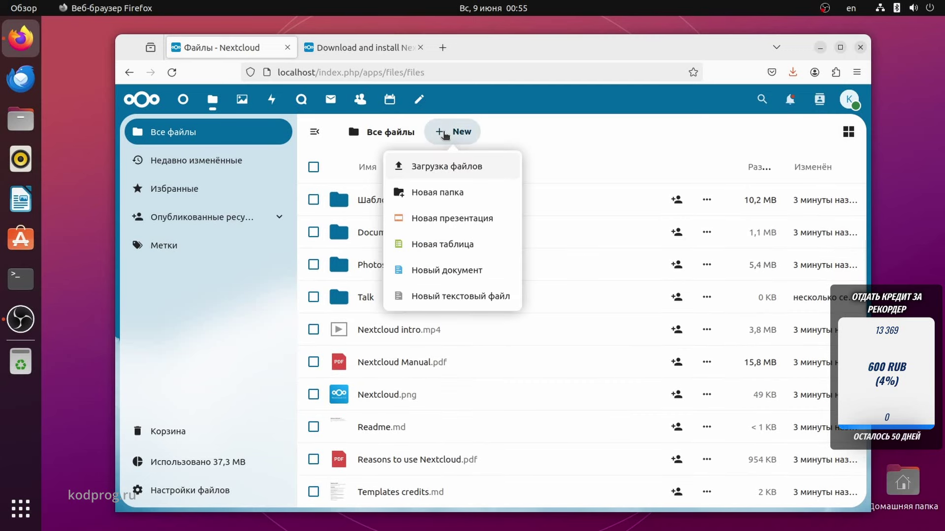
pyautogui.click(505, 137)
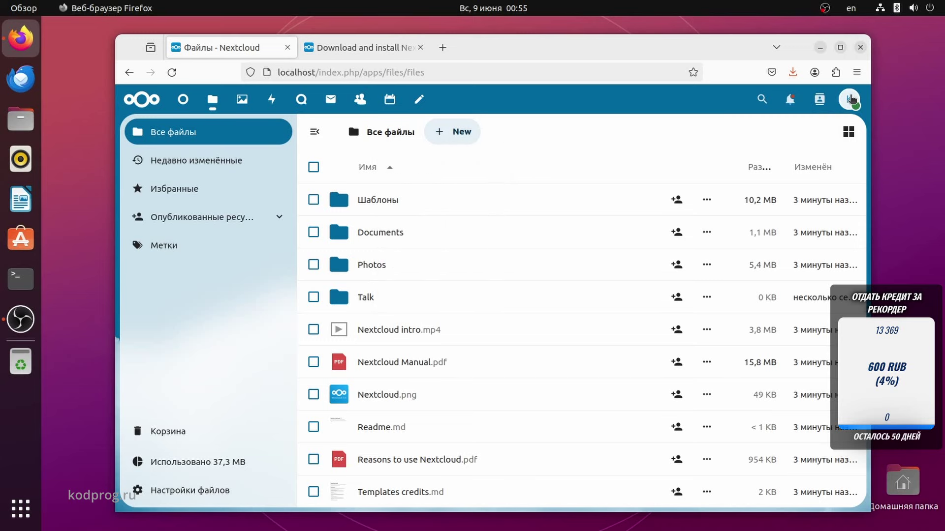
# Go to Apps via the account menu and browse the App bundles (enterprise, core, collaboration, education).
pyautogui.click(850, 99)
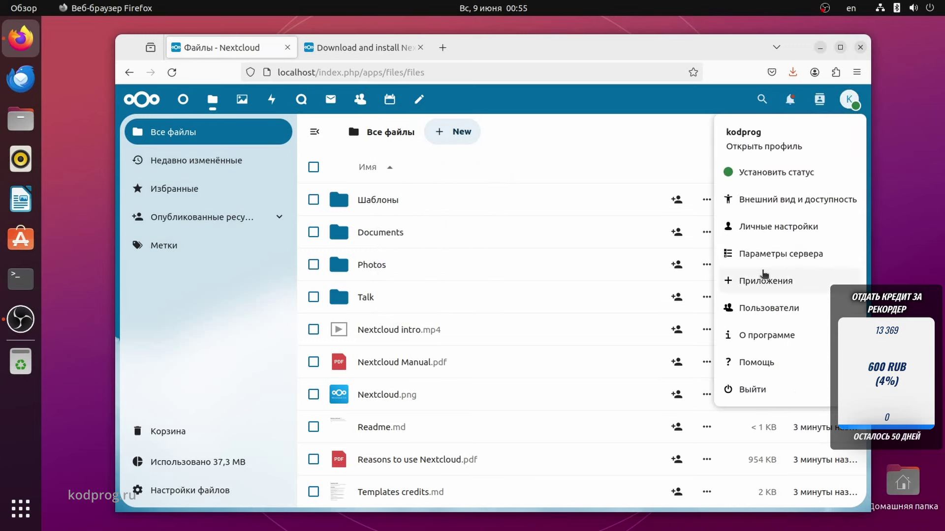
pyautogui.click(764, 281)
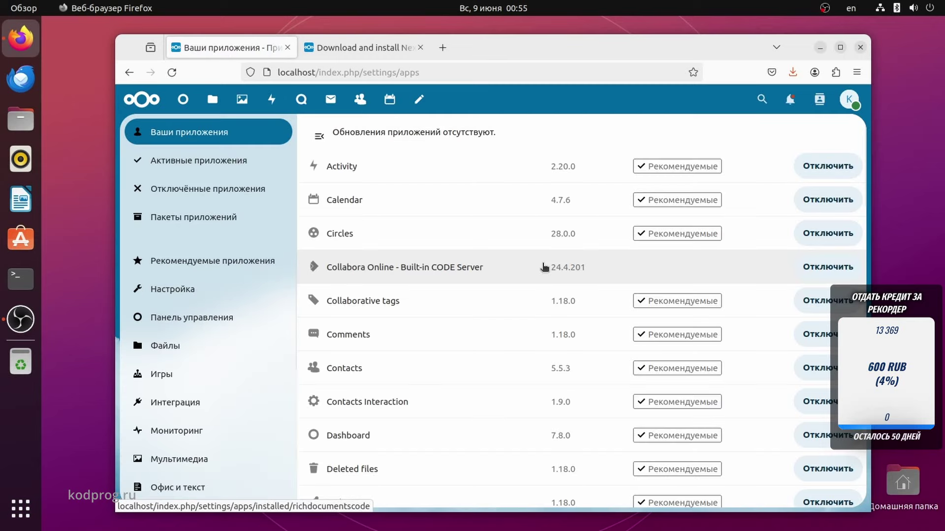
pyautogui.click(214, 217)
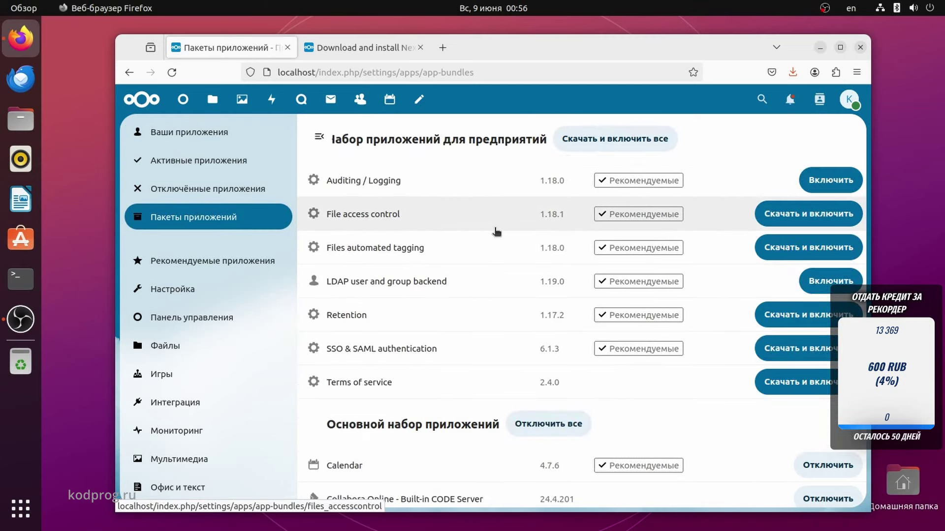
pyautogui.scroll(-2, 495, 231)
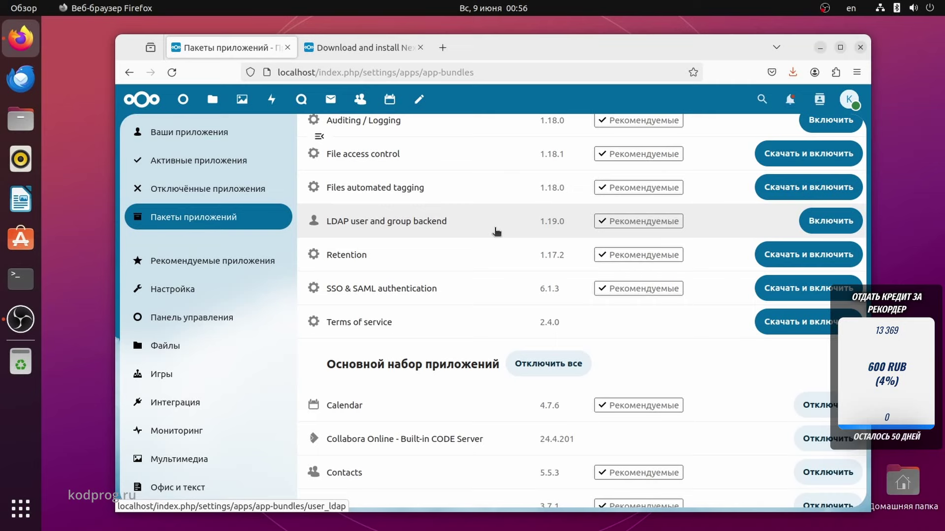
pyautogui.scroll(-5, 496, 231)
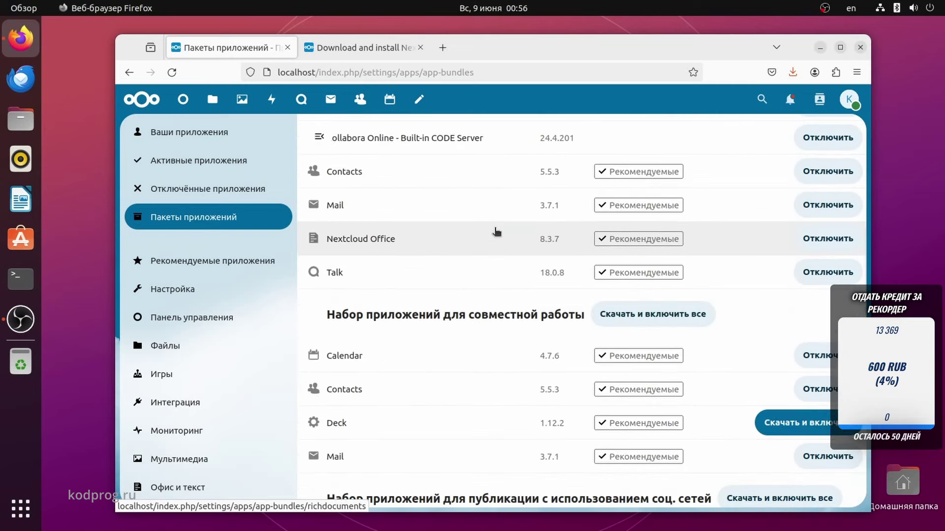
pyautogui.scroll(-4, 496, 231)
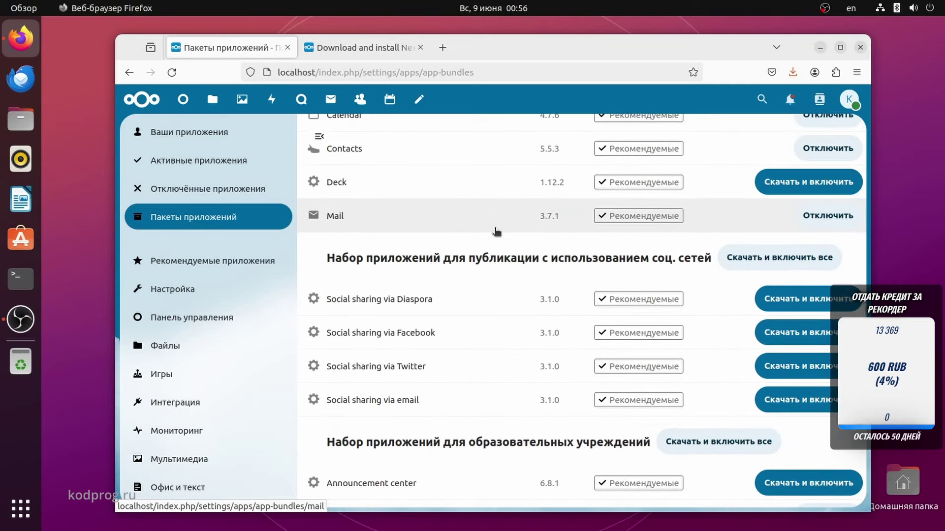
pyautogui.scroll(-5, 496, 231)
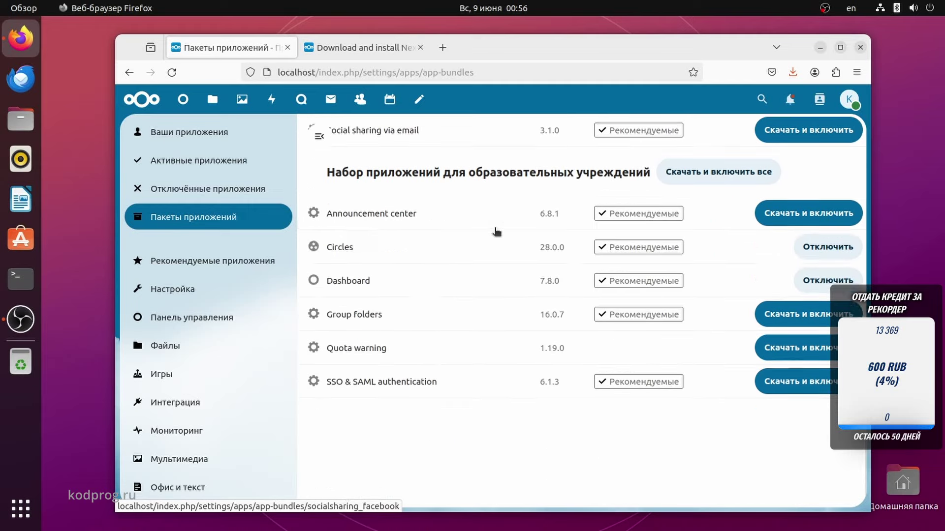
pyautogui.scroll(6, 496, 231)
pyautogui.scroll(7, 496, 232)
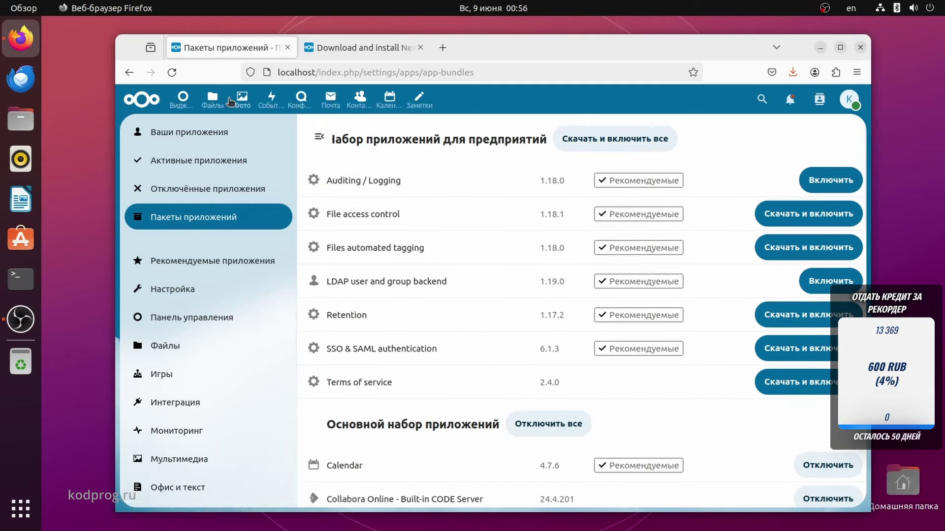
# View the Photos app's month-grouped photos and videos, then switch to the activity stream.
pyautogui.click(251, 100)
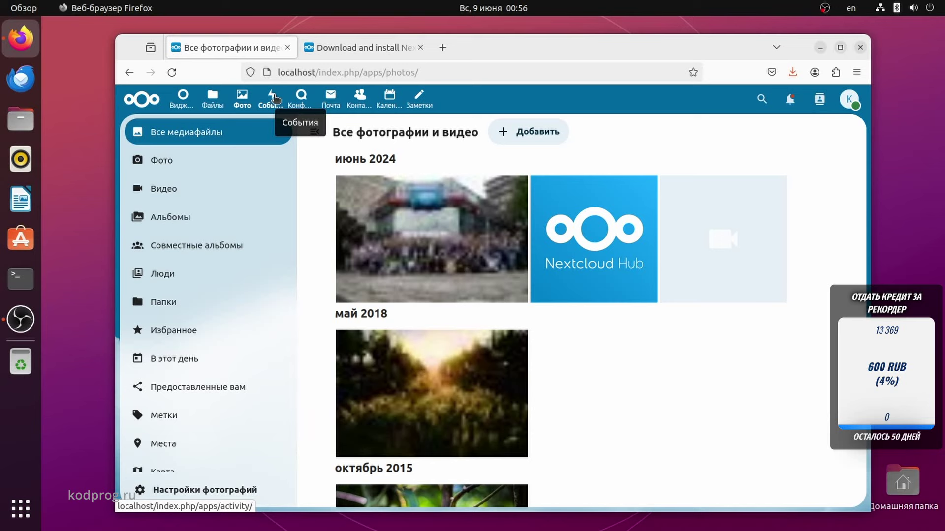
pyautogui.click(275, 99)
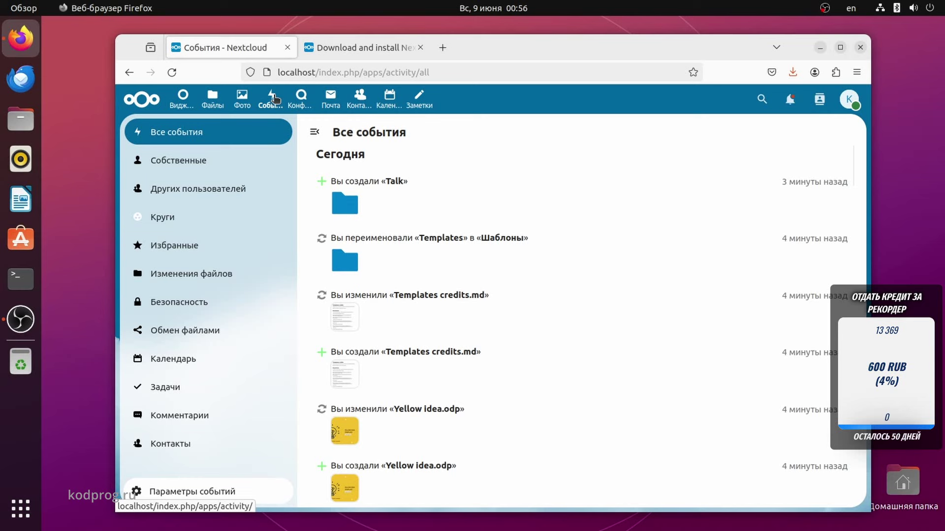
# Look through the Talk, Mail and Contacts apps.
pyautogui.click(302, 101)
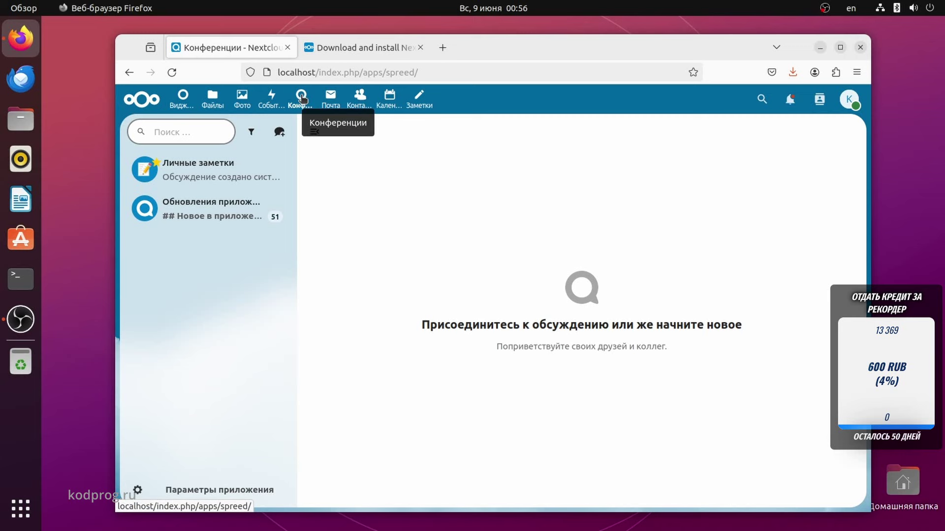
pyautogui.click(326, 102)
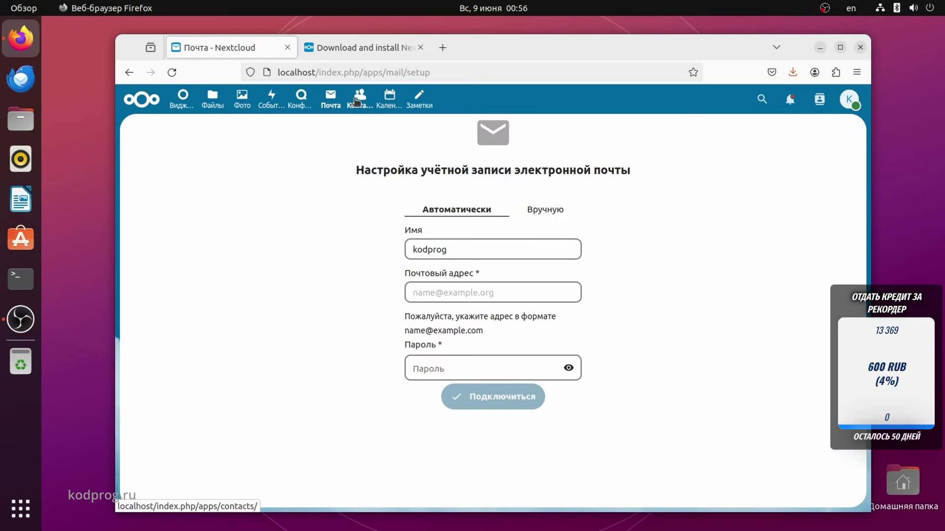
pyautogui.click(357, 101)
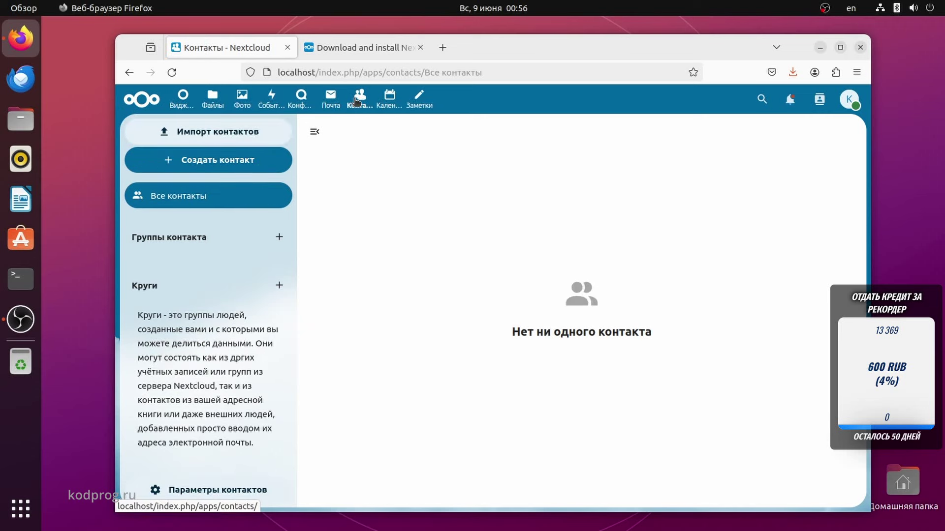
# Start a contacts file import, cancel it, and open the Calendar's June 2024 month view.
pyautogui.click(250, 132)
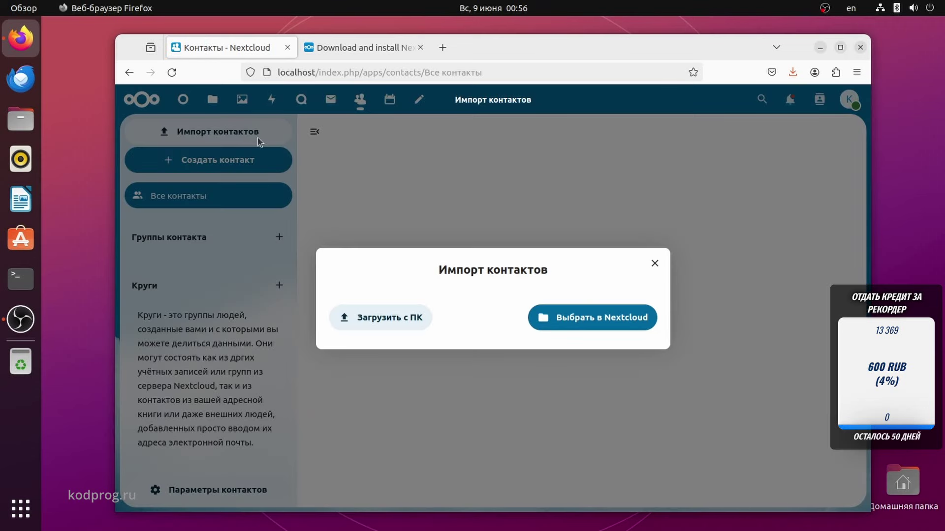
pyautogui.click(352, 320)
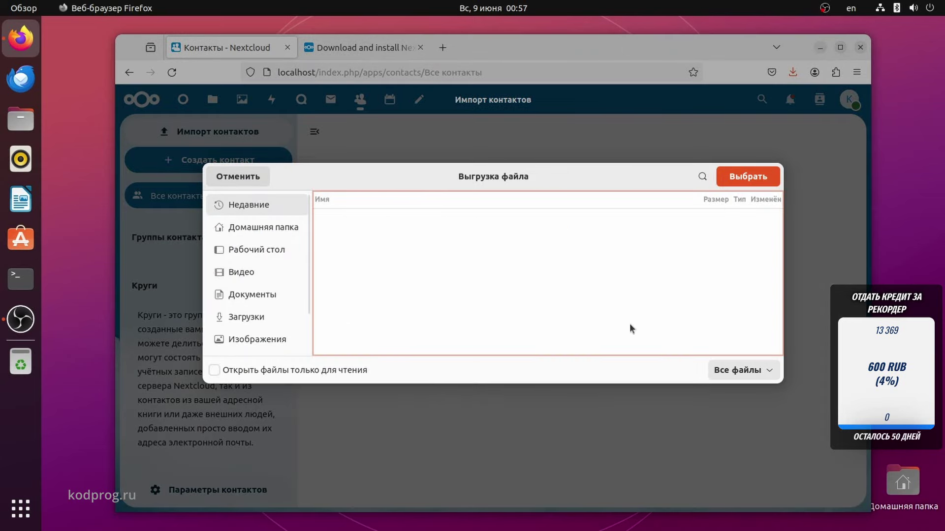
pyautogui.click(731, 373)
pyautogui.click(731, 371)
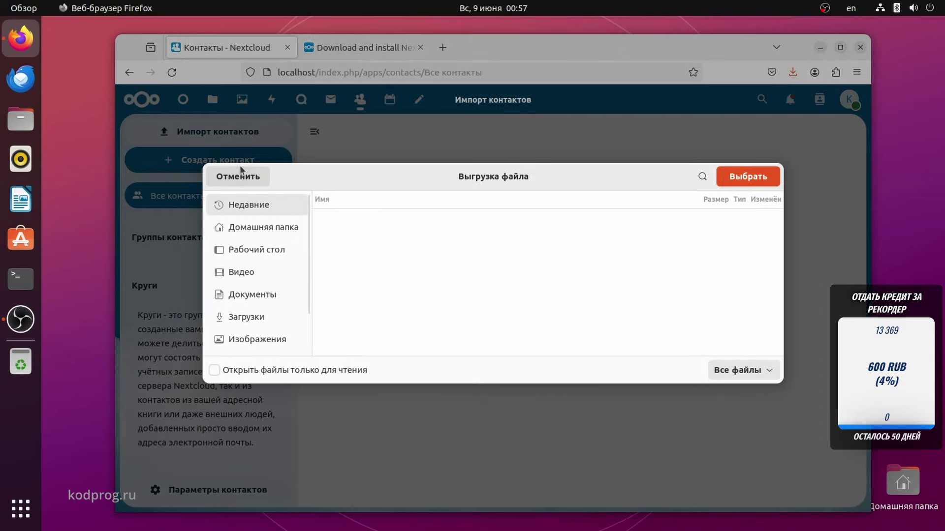
pyautogui.click(241, 173)
pyautogui.click(655, 263)
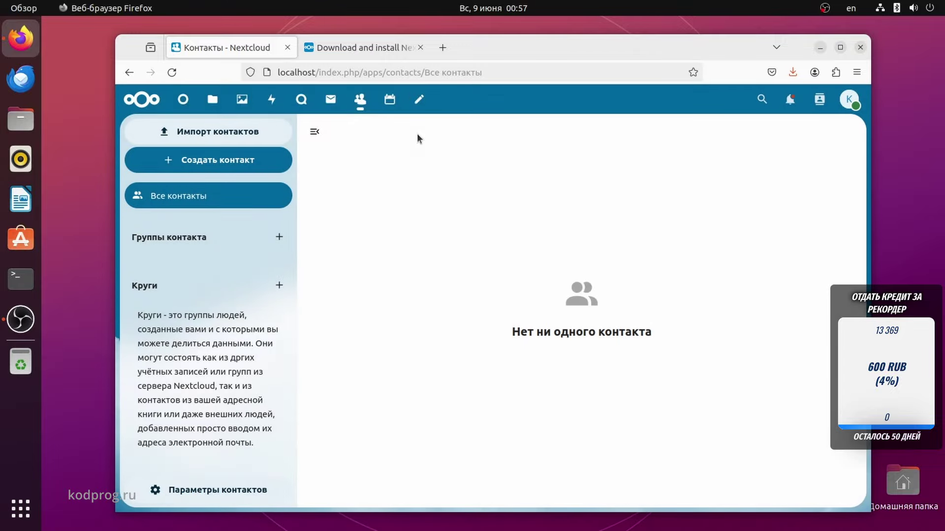
pyautogui.click(390, 99)
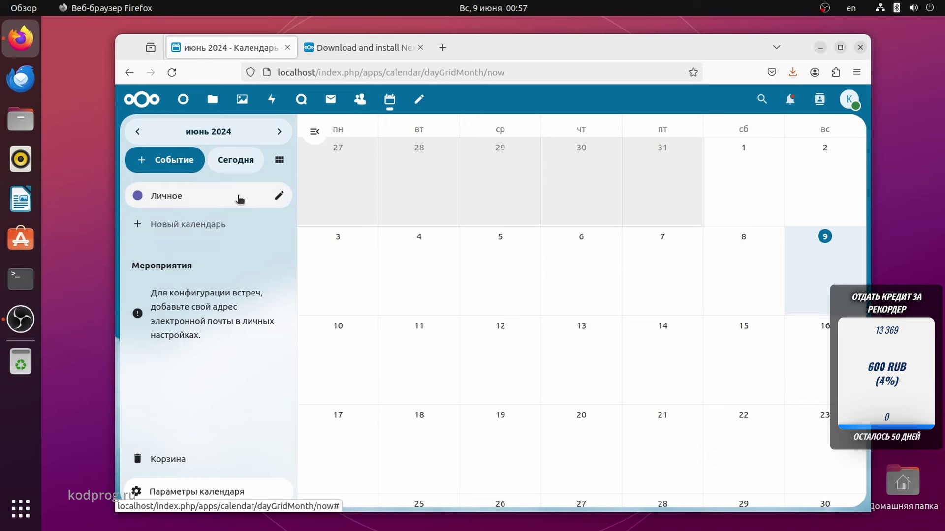
# Discard an unsaved calendar event, then create and save a note titled 'Test' in Notes.
pyautogui.click(179, 162)
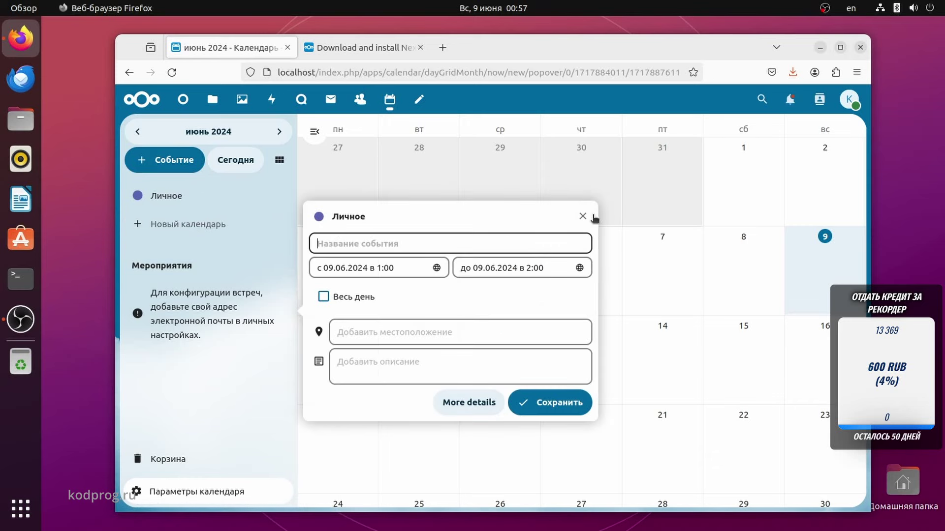
pyautogui.click(586, 216)
pyautogui.click(417, 98)
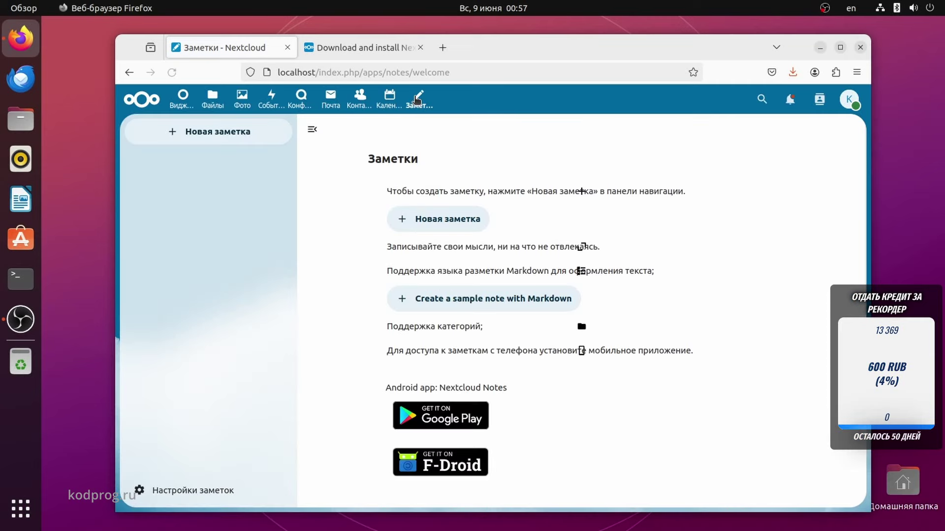
pyautogui.click(443, 220)
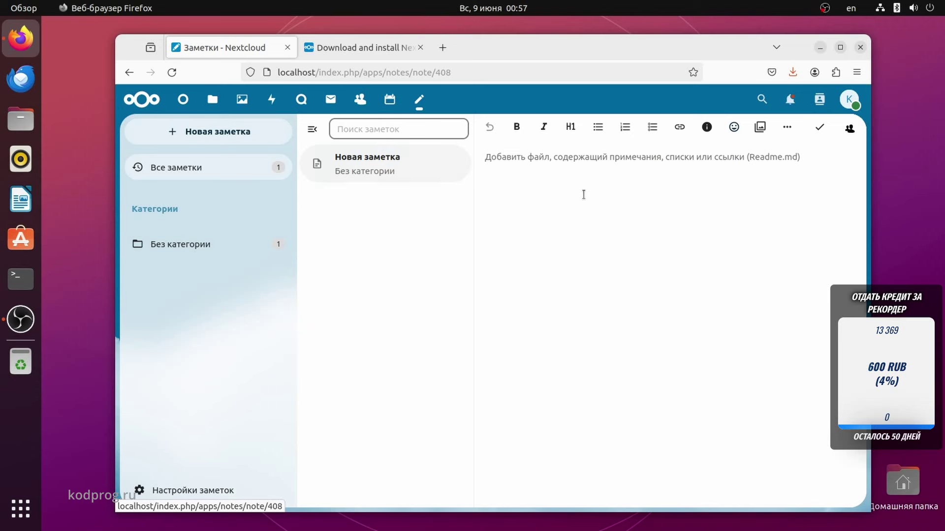
pyautogui.write('Test')
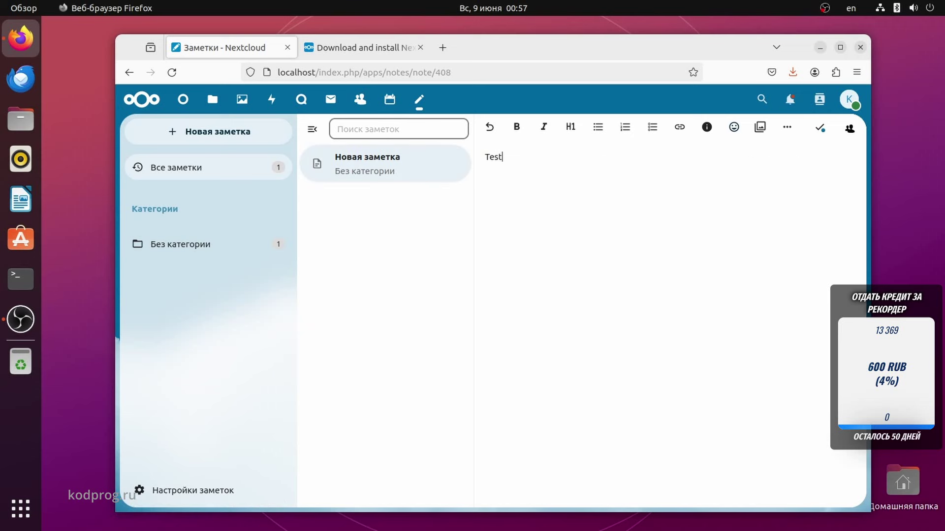
pyautogui.click(820, 129)
# Glance at Calendar, return to Notes, and show the notifications list.
pyautogui.click(390, 98)
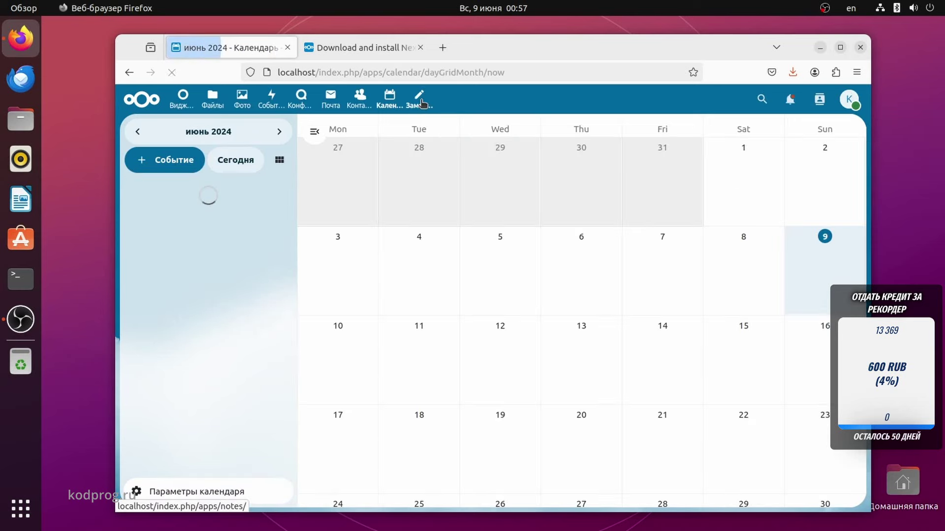
pyautogui.click(419, 98)
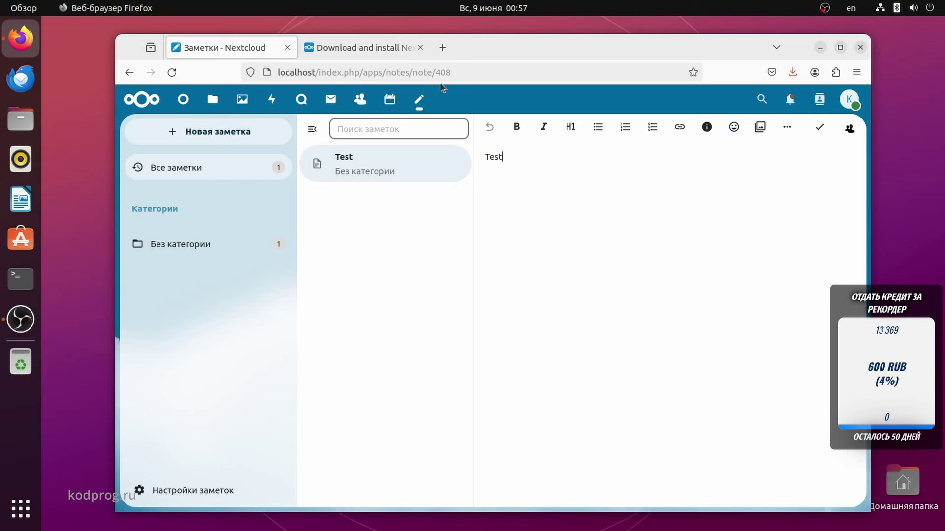
pyautogui.click(790, 99)
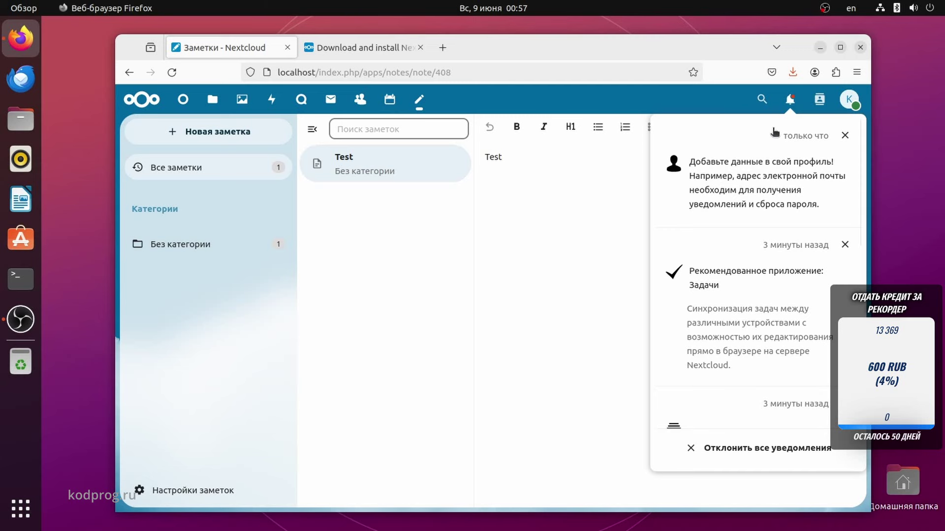
# Follow the profile notification to the personal info settings and scroll through it.
pyautogui.click(754, 179)
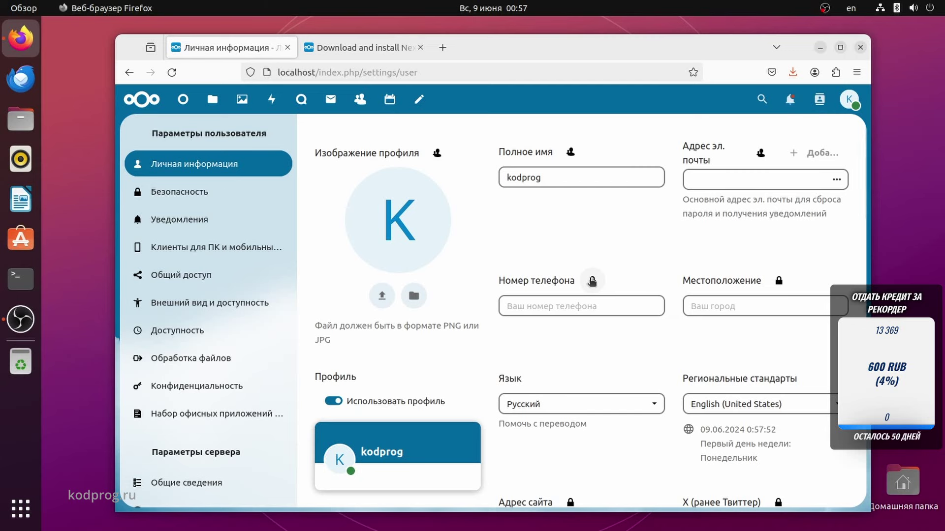
pyautogui.scroll(-3, 671, 253)
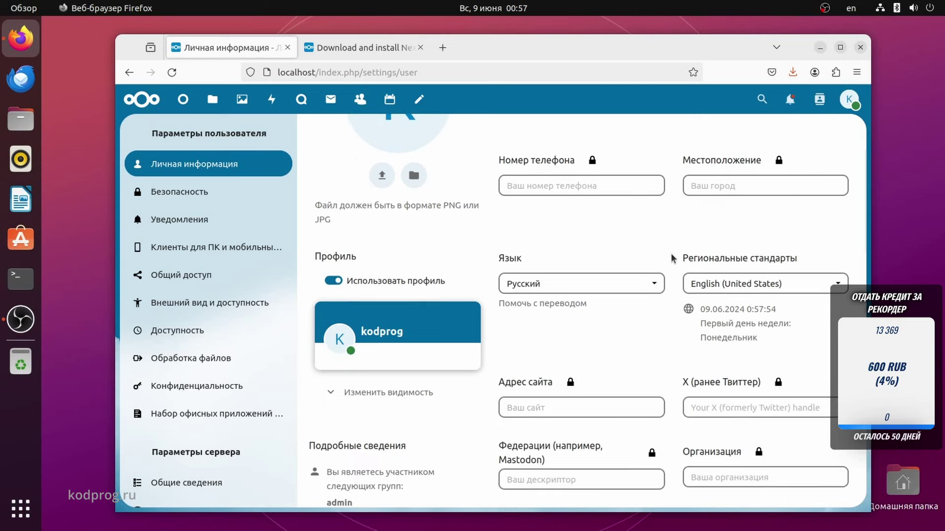
pyautogui.scroll(-2, 671, 257)
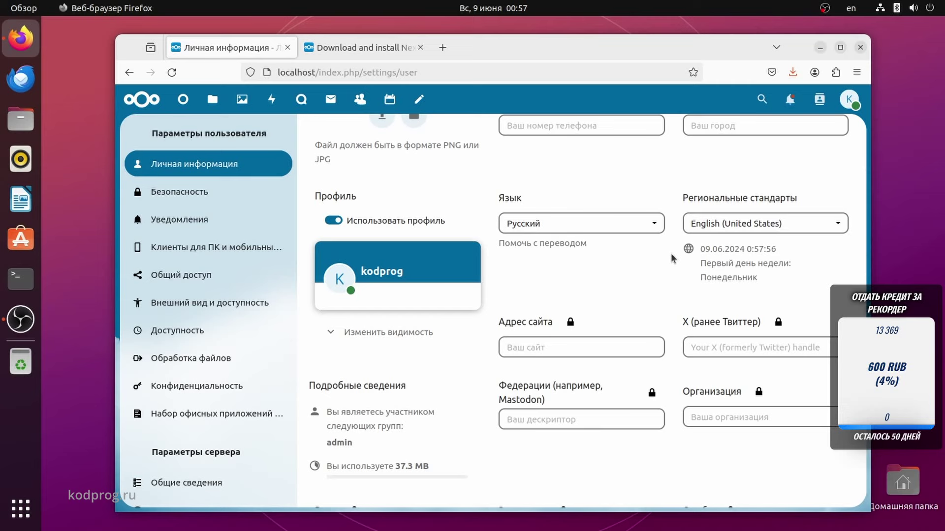
pyautogui.scroll(-3, 672, 259)
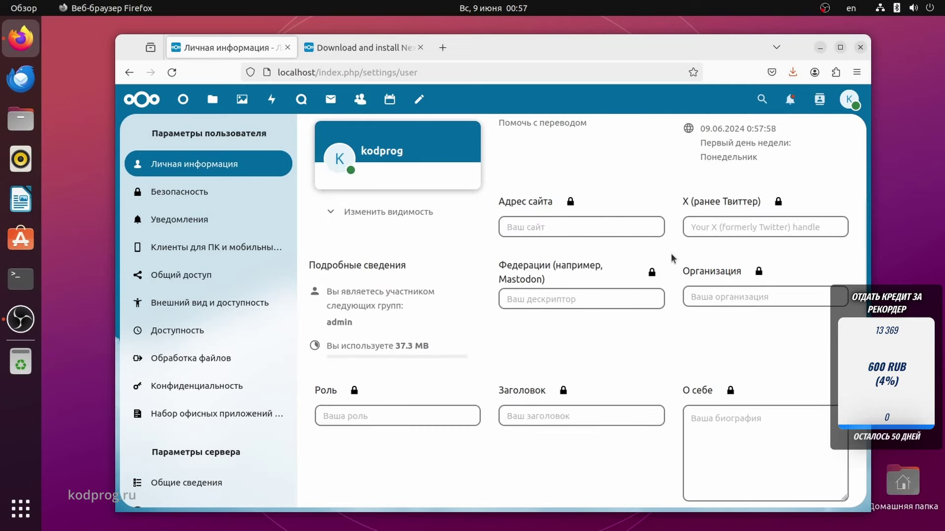
pyautogui.scroll(-3, 671, 253)
pyautogui.scroll(10, 671, 253)
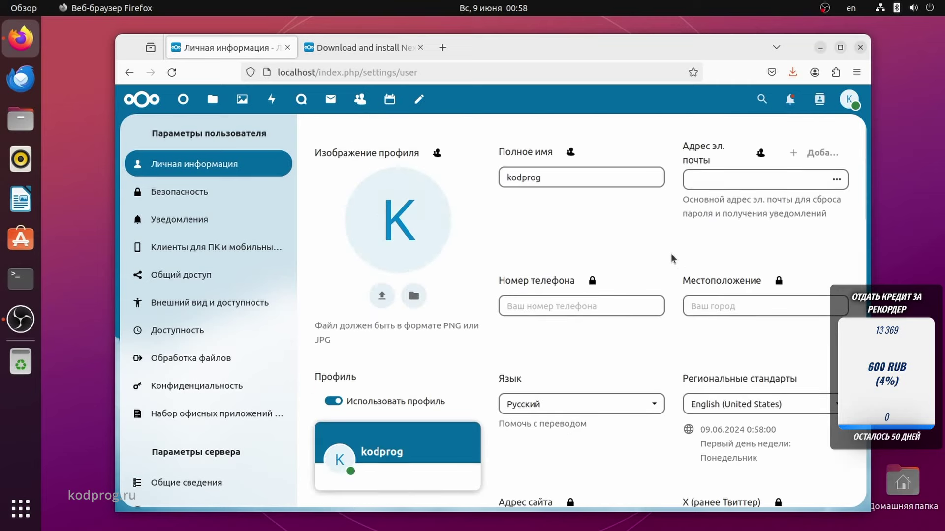
# Look through the Security settings page.
pyautogui.click(203, 193)
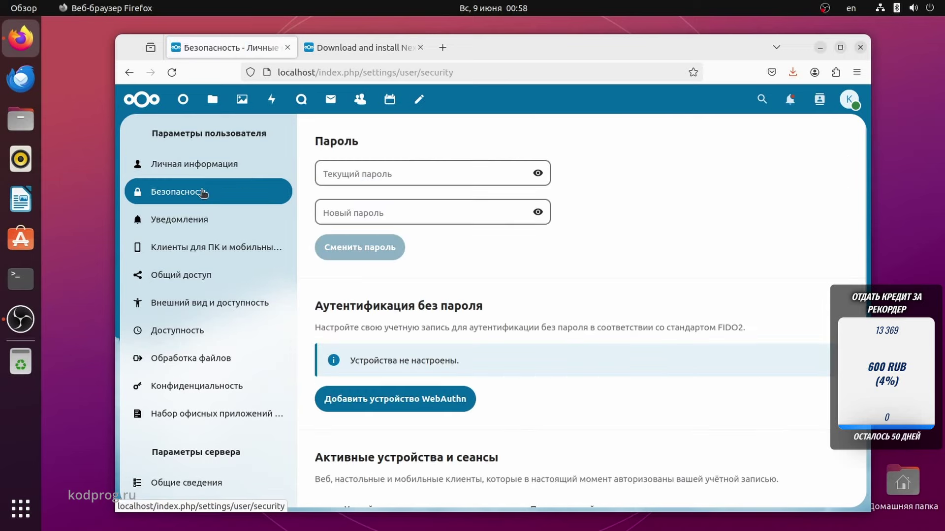
pyautogui.scroll(-3, 270, 265)
pyautogui.scroll(3, 269, 269)
pyautogui.scroll(-3, 638, 358)
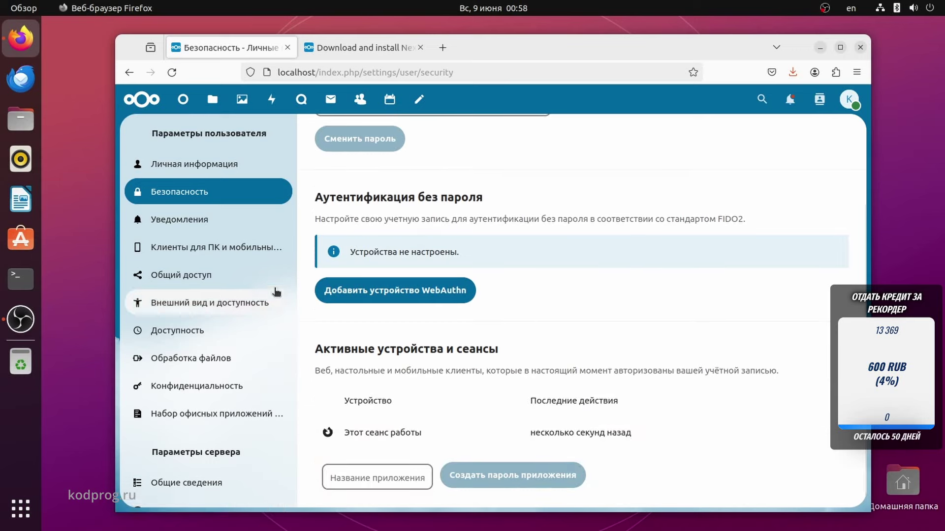
# Go through the Notifications settings to the 'Клиенты для ПК и мобильных' page.
pyautogui.click(214, 231)
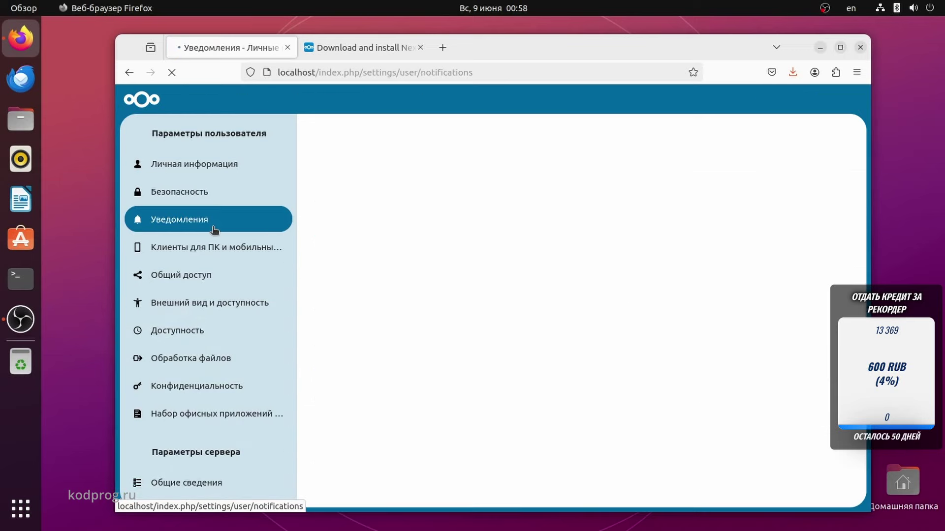
pyautogui.scroll(-10, 469, 261)
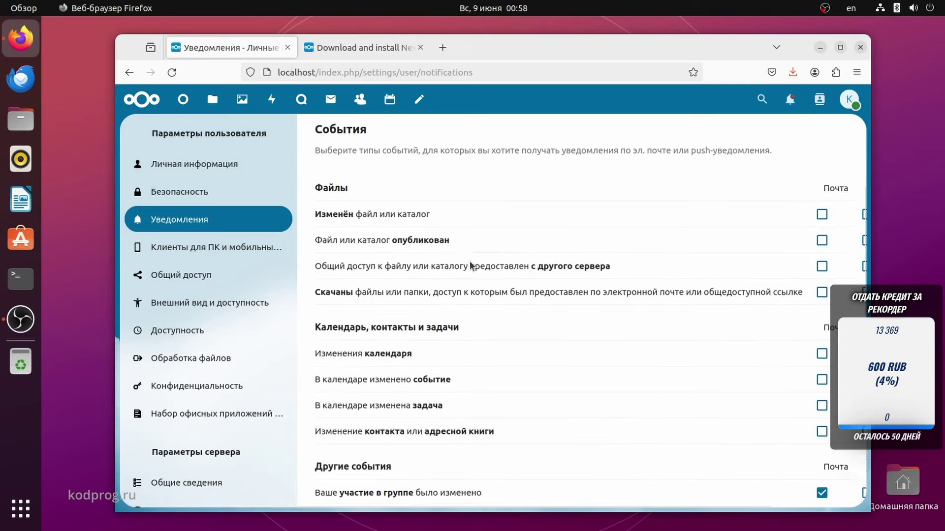
pyautogui.scroll(-2, 470, 261)
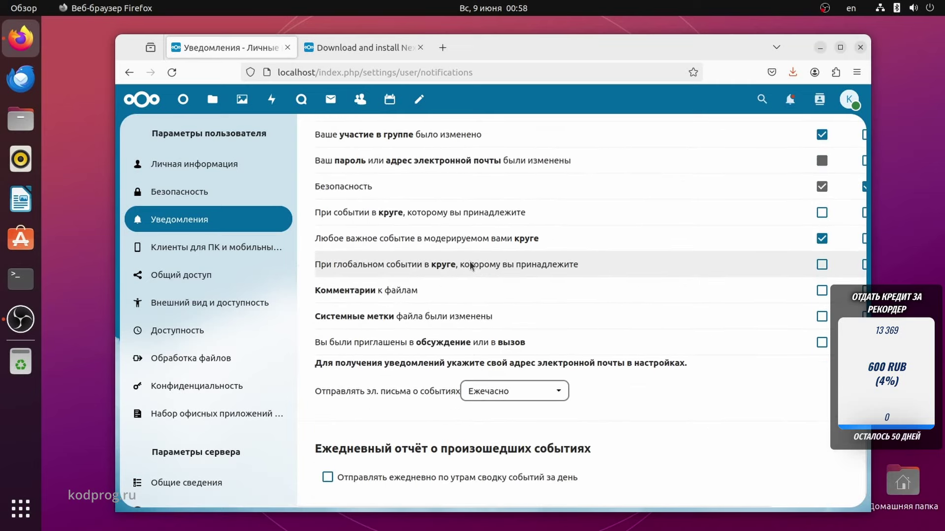
pyautogui.click(196, 253)
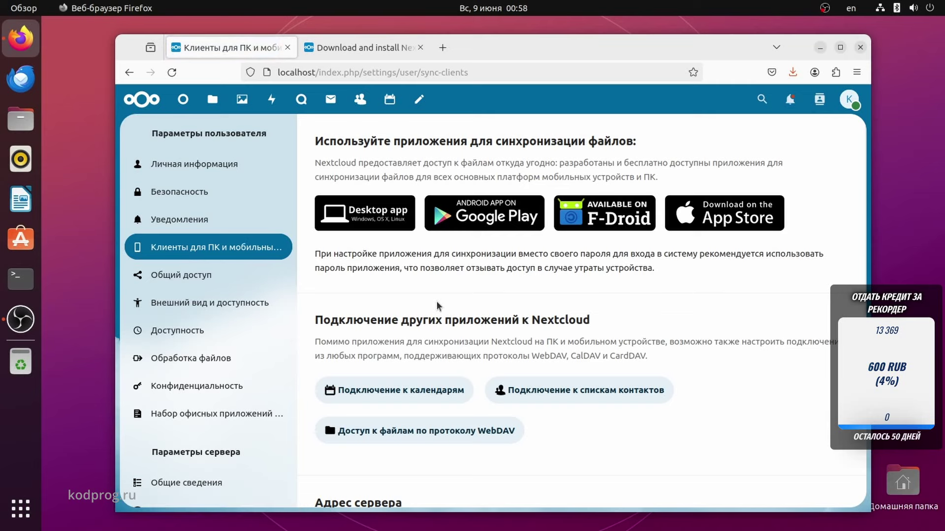
pyautogui.scroll(-5, 437, 304)
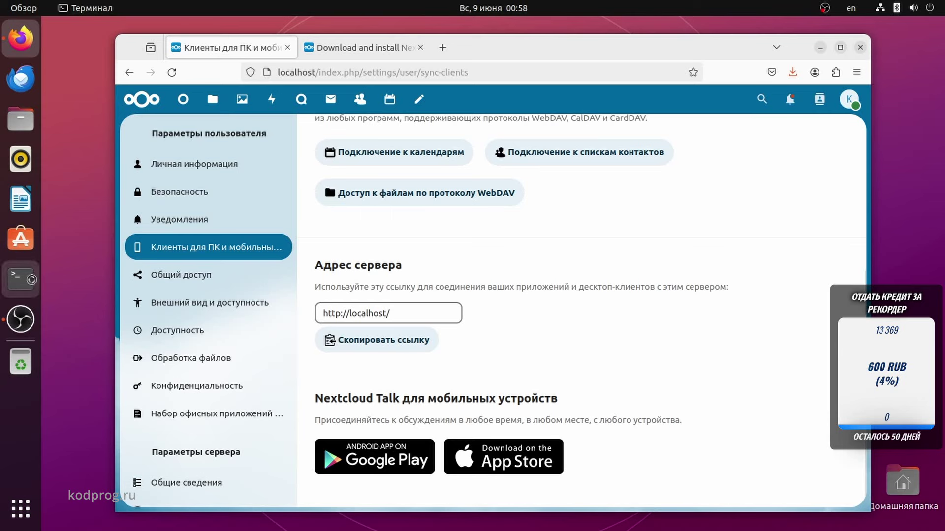
# Run ip a in a terminal and select the LAN address 192.168.88.160.
pyautogui.click(36, 280)
pyautogui.write('ip a')
pyautogui.press('Return')
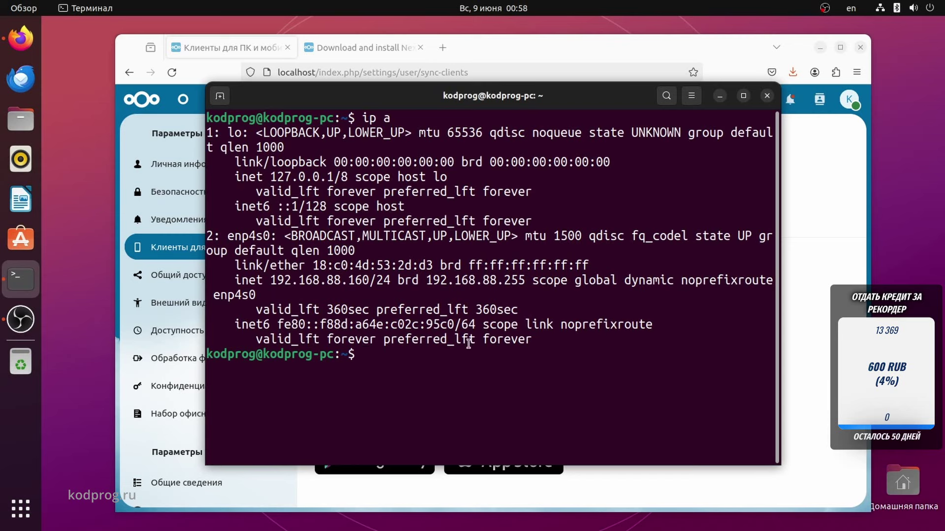
pyautogui.moveTo(374, 280); pyautogui.dragTo(270, 280)
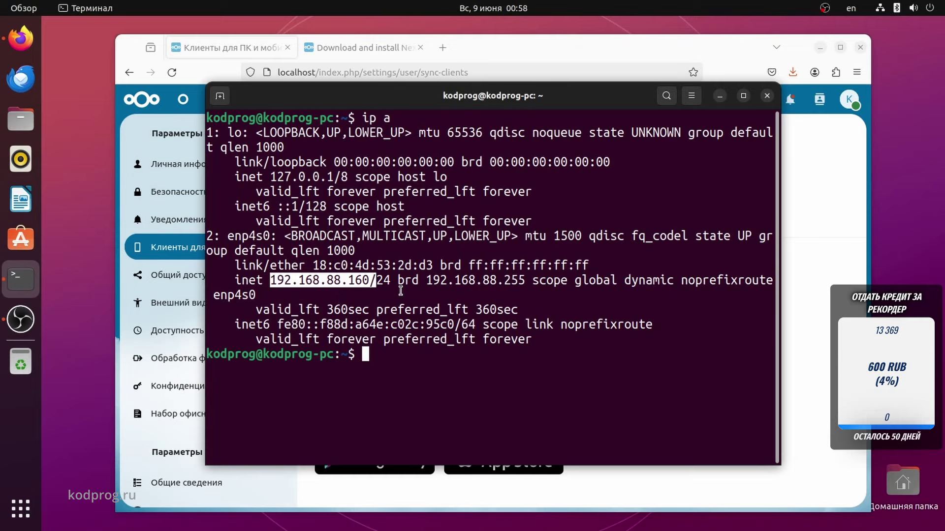
# Minimise the terminal and open Nextcloud's 'Общий доступ' sharing settings page.
pyautogui.click(719, 96)
pyautogui.click(422, 345)
pyautogui.scroll(5, 344, 295)
pyautogui.click(196, 276)
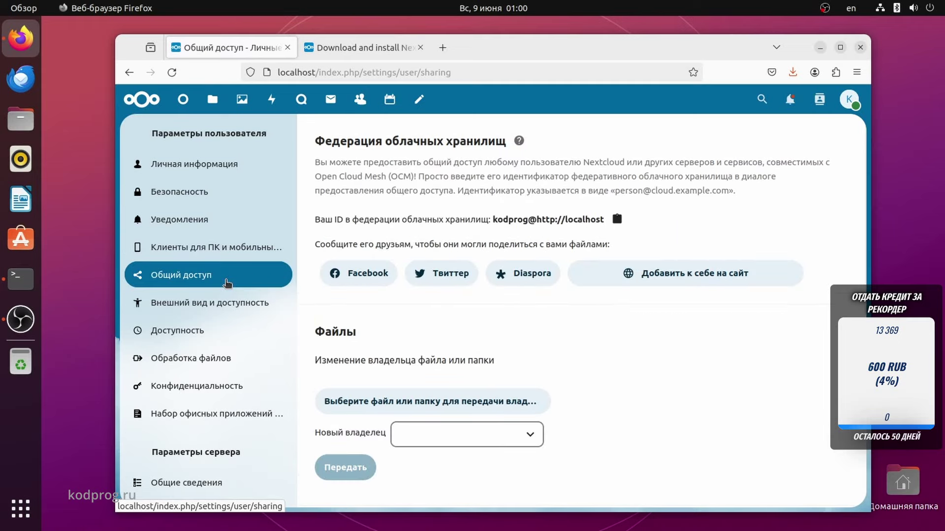
# Open the appearance and accessibility settings and scroll through them.
pyautogui.scroll(-2, 401, 302)
pyautogui.scroll(2, 344, 310)
pyautogui.click(202, 306)
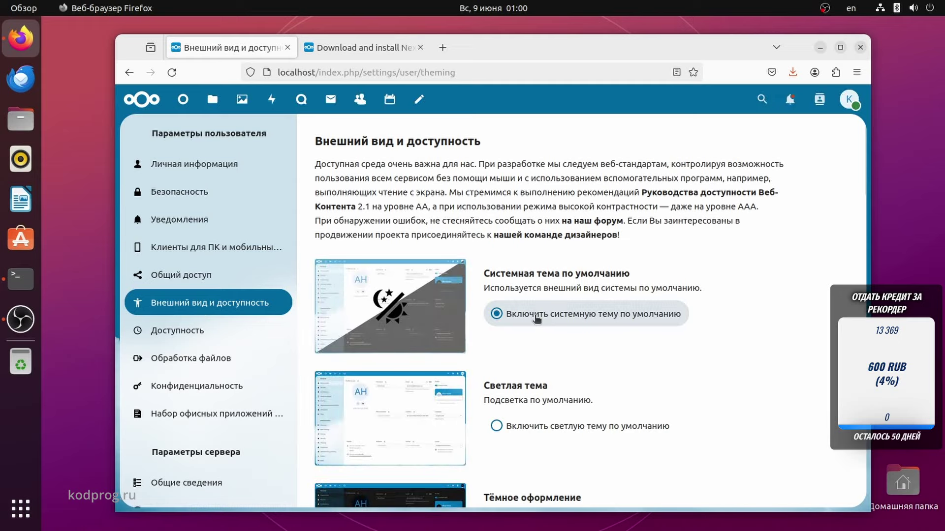
pyautogui.scroll(-5, 536, 320)
pyautogui.scroll(-12, 536, 317)
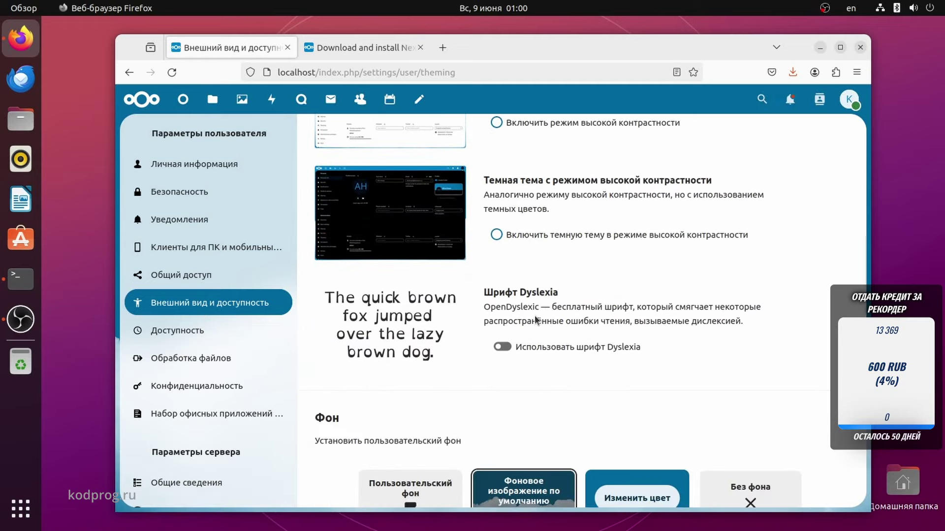
pyautogui.scroll(-4, 537, 320)
pyautogui.scroll(5, 536, 320)
pyautogui.scroll(-12, 536, 320)
# Browse the availability and workflow pages, reach Privacy, and open a new blank browser tab.
pyautogui.click(207, 341)
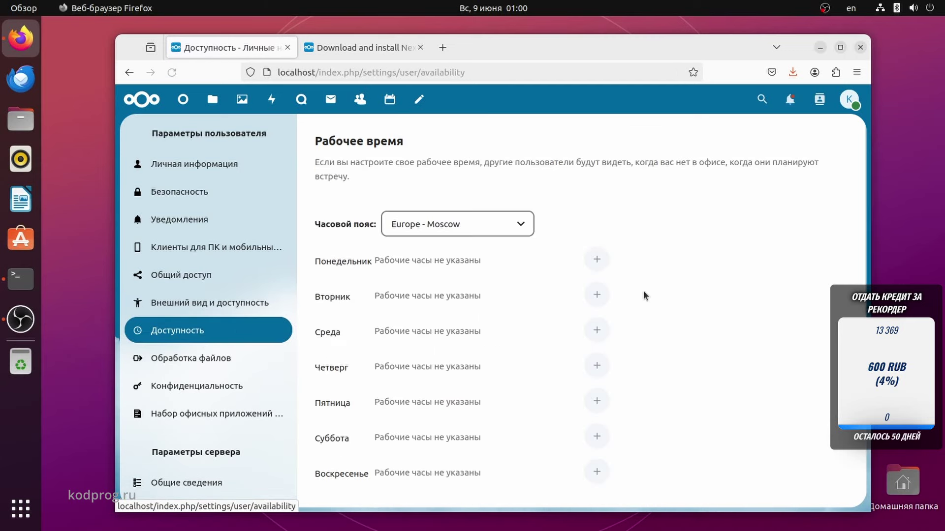
pyautogui.scroll(-5, 650, 285)
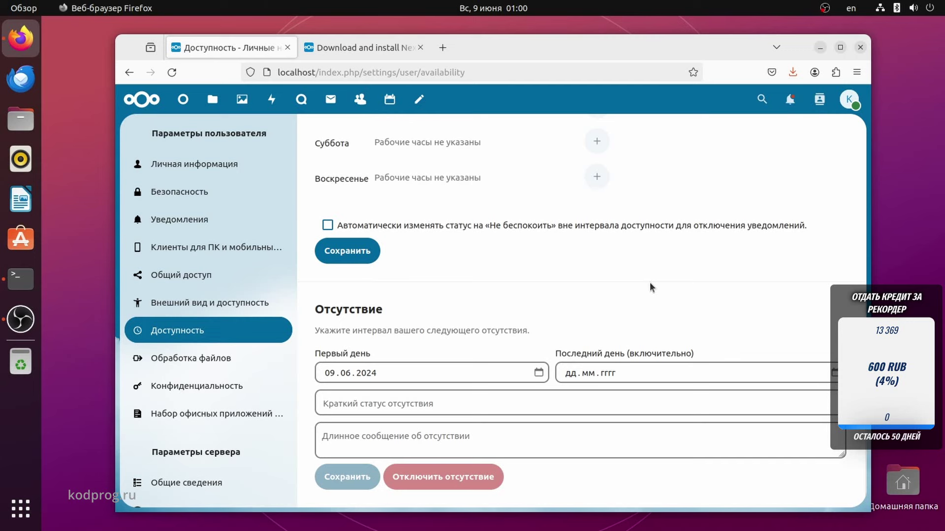
pyautogui.click(177, 360)
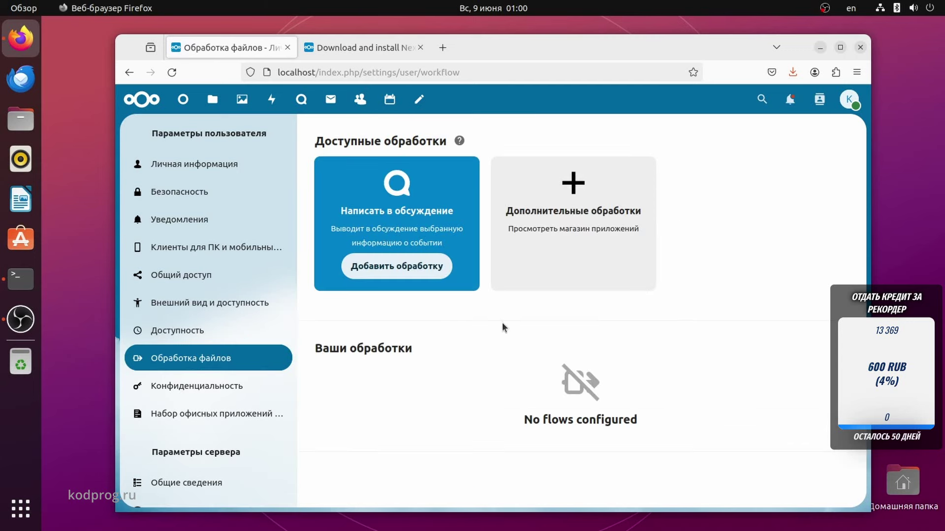
pyautogui.click(222, 394)
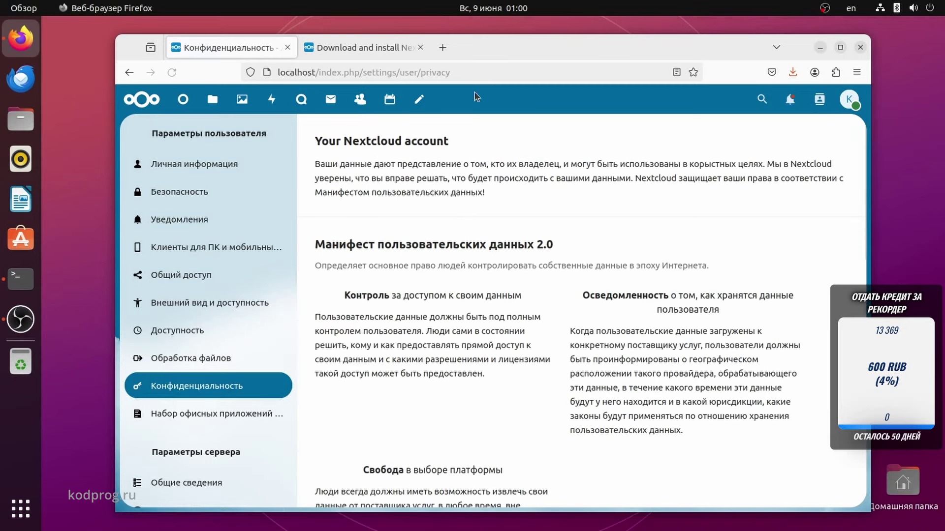
pyautogui.click(442, 48)
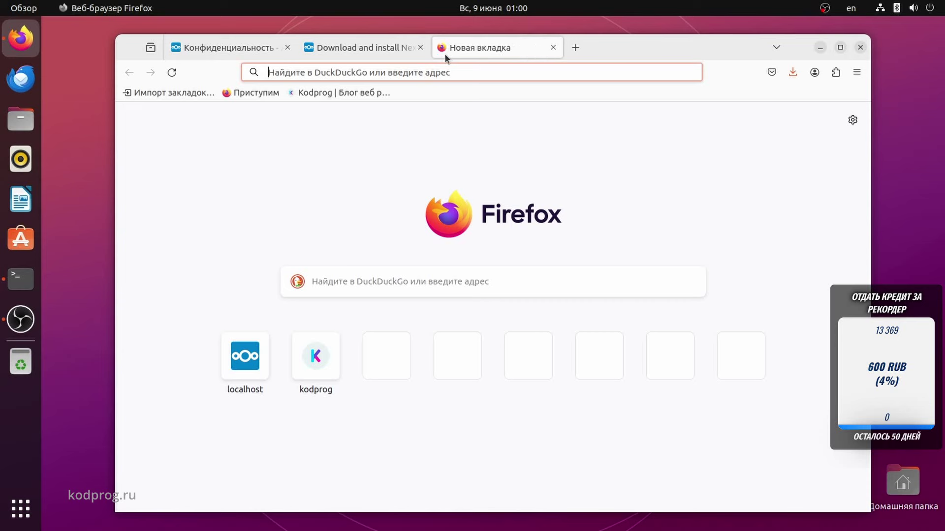
# Load 192.168.88.160 in the new tab, then return to the 'Конфиденциальность' settings tab.
pyautogui.hotkey('ctrl', 'v')
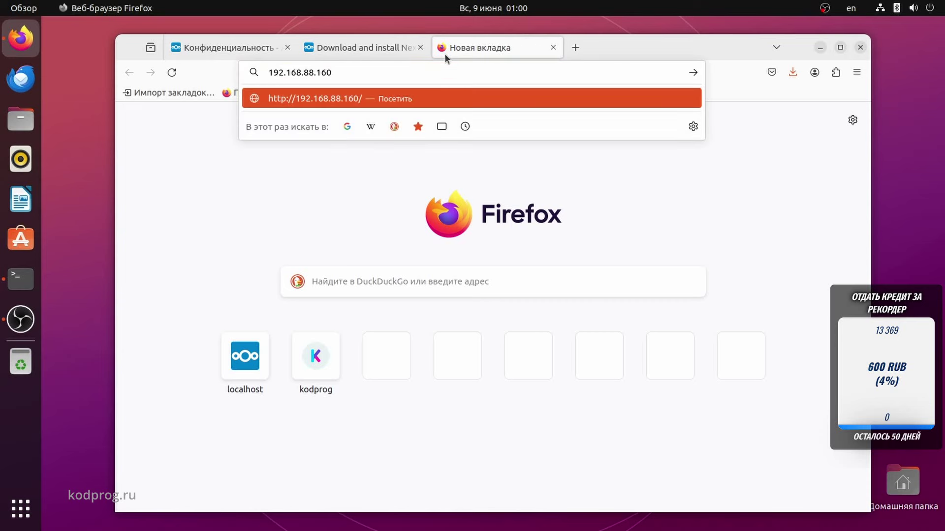
pyautogui.press('Return')
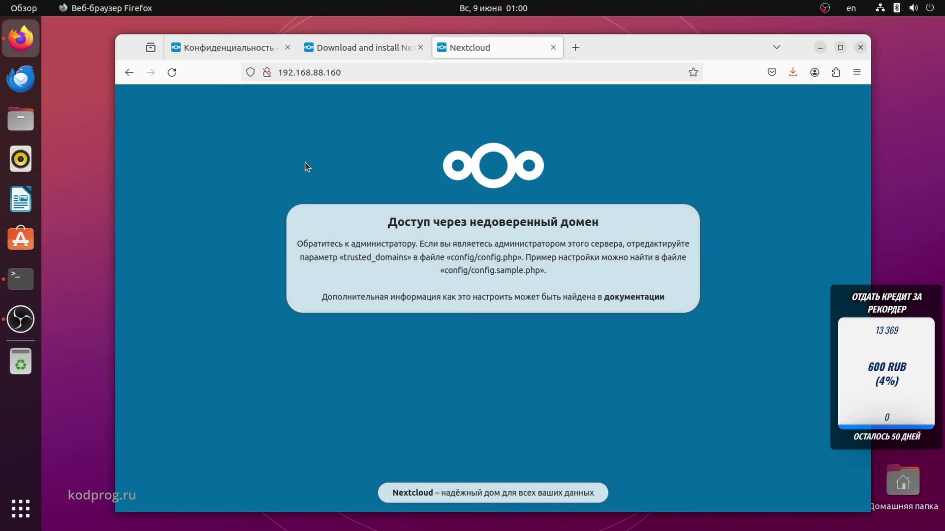
pyautogui.click(228, 51)
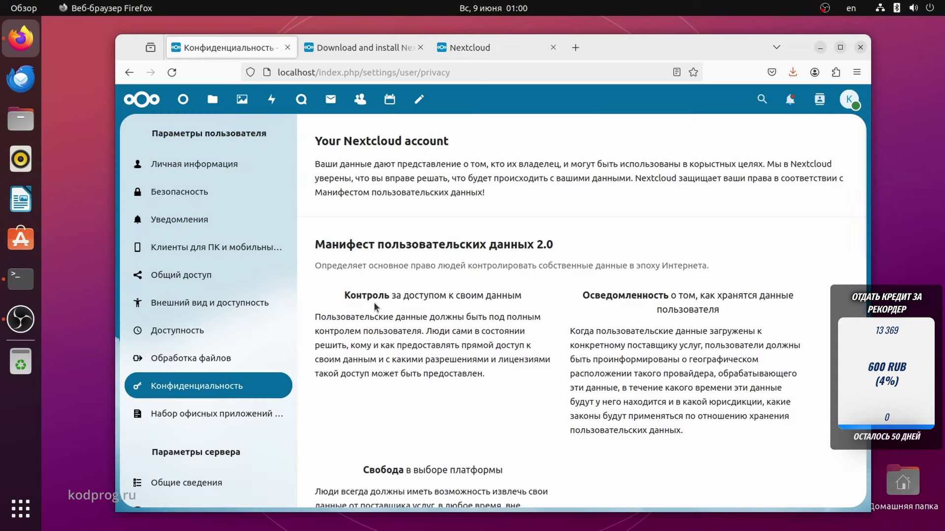
# Scroll the admin sidebar and open the Office suite settings page.
pyautogui.scroll(-7, 373, 302)
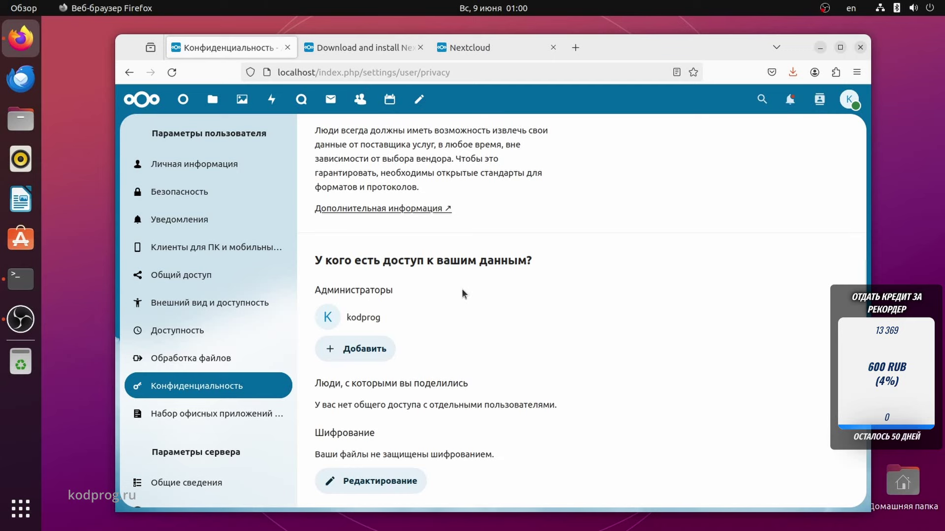
pyautogui.scroll(-4, 462, 291)
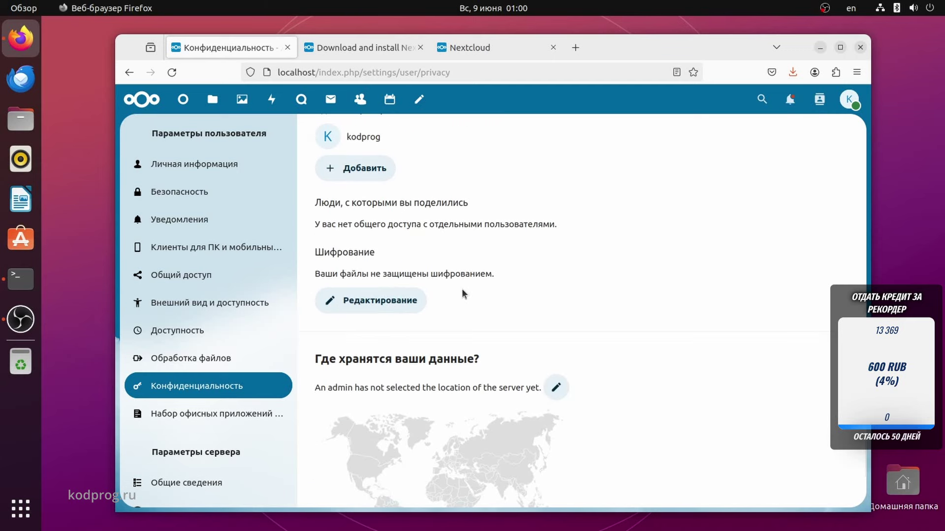
pyautogui.scroll(4, 461, 293)
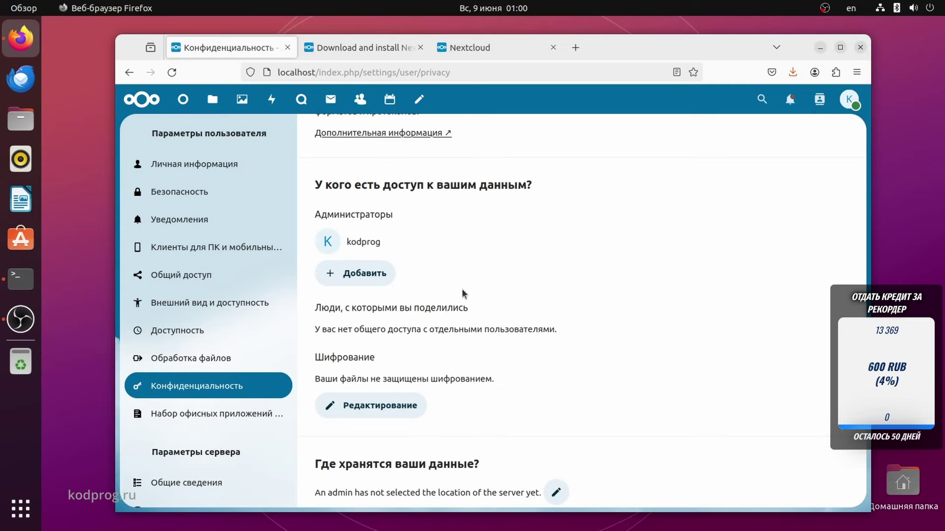
pyautogui.scroll(3, 462, 288)
pyautogui.scroll(4, 462, 288)
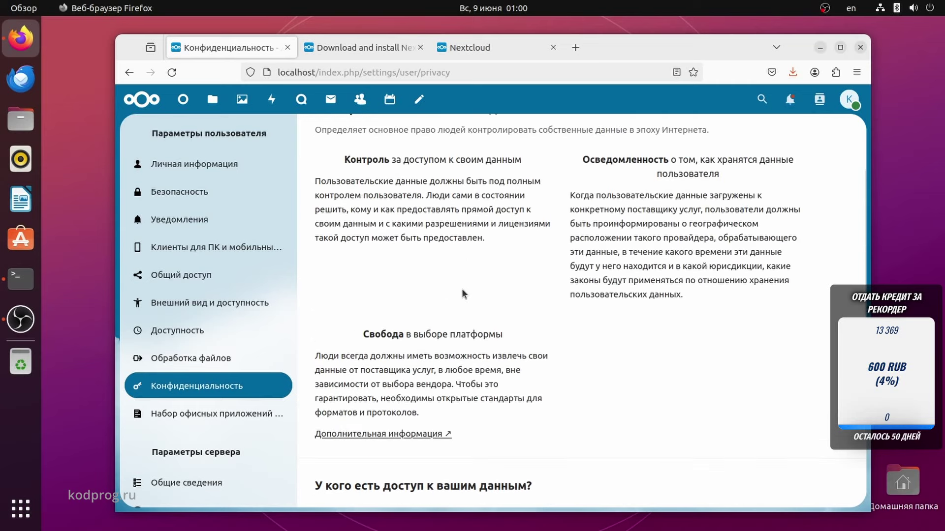
pyautogui.scroll(3, 461, 293)
pyautogui.click(206, 413)
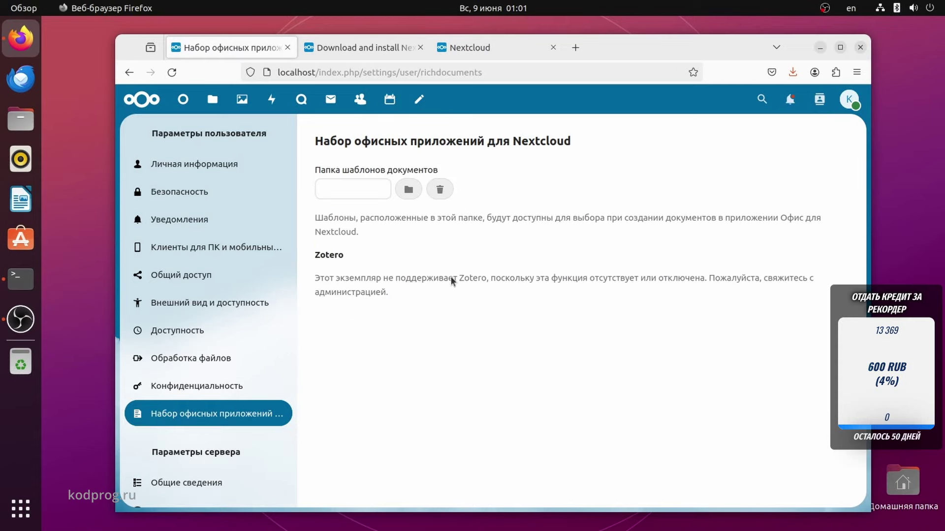
pyautogui.scroll(-5, 197, 271)
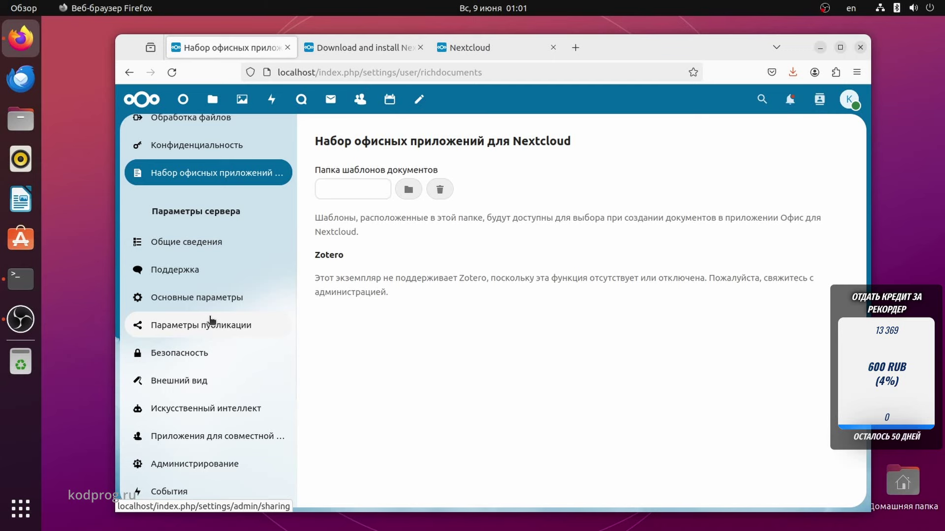
# Review the server overview page with its security checks.
pyautogui.click(196, 243)
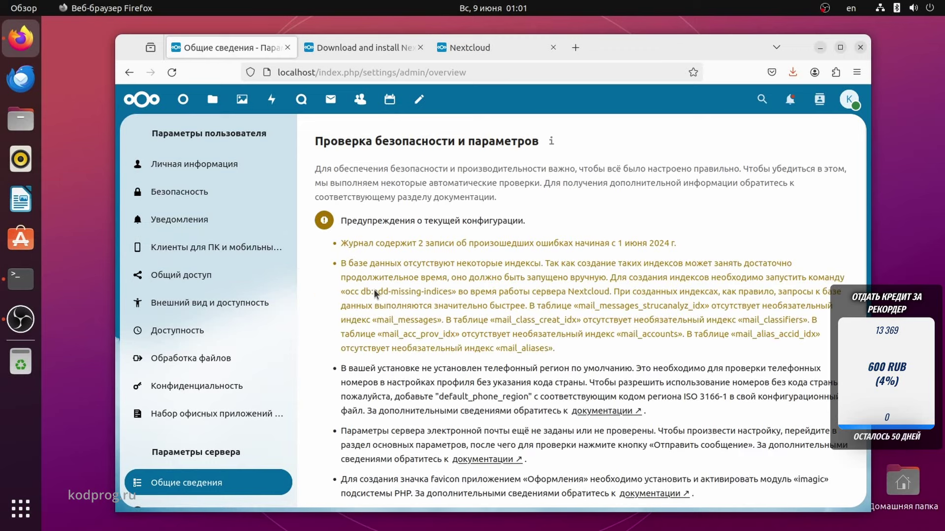
pyautogui.scroll(-3, 373, 288)
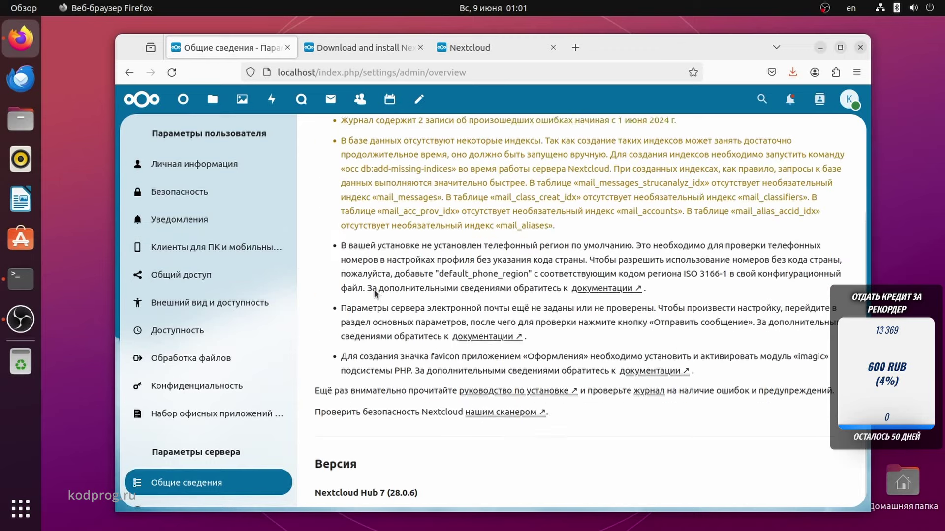
pyautogui.scroll(3, 374, 288)
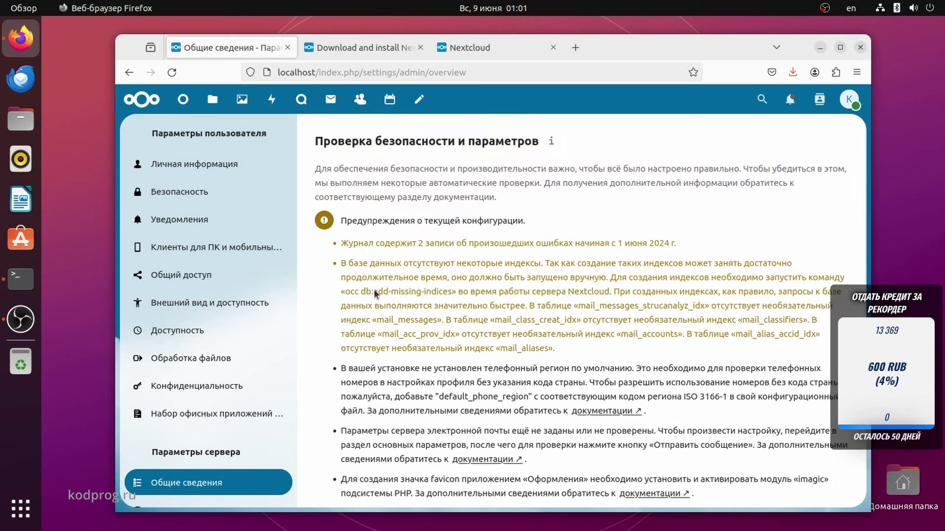
pyautogui.scroll(-3, 158, 339)
pyautogui.scroll(-3, 158, 340)
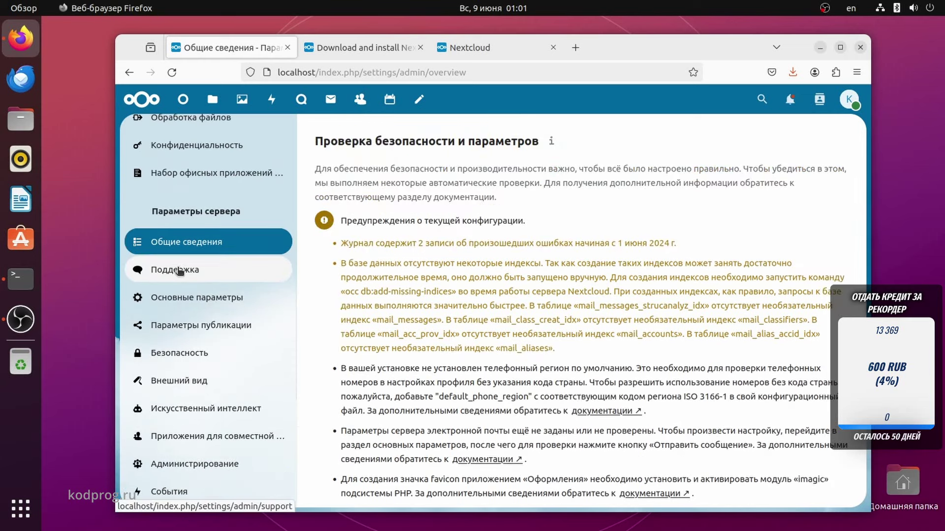
# Visit Поддержка, then scroll through Основные параметры: Cron jobs, mail server and collaborative tags.
pyautogui.click(180, 271)
pyautogui.scroll(-7, 190, 243)
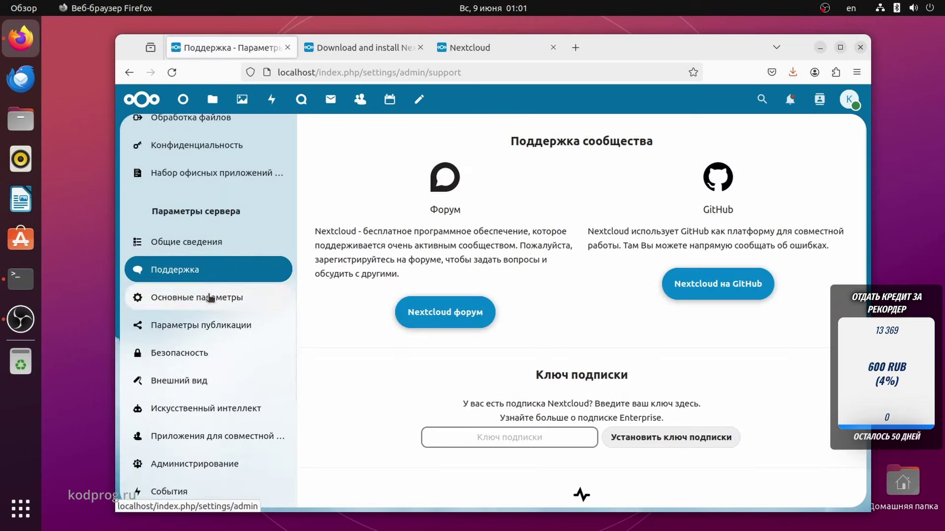
pyautogui.scroll(-5, 408, 327)
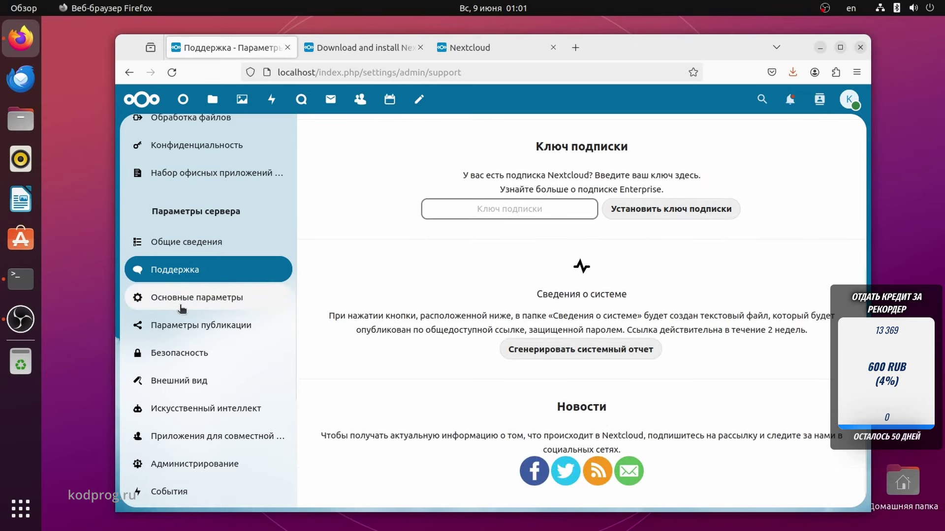
pyautogui.click(174, 297)
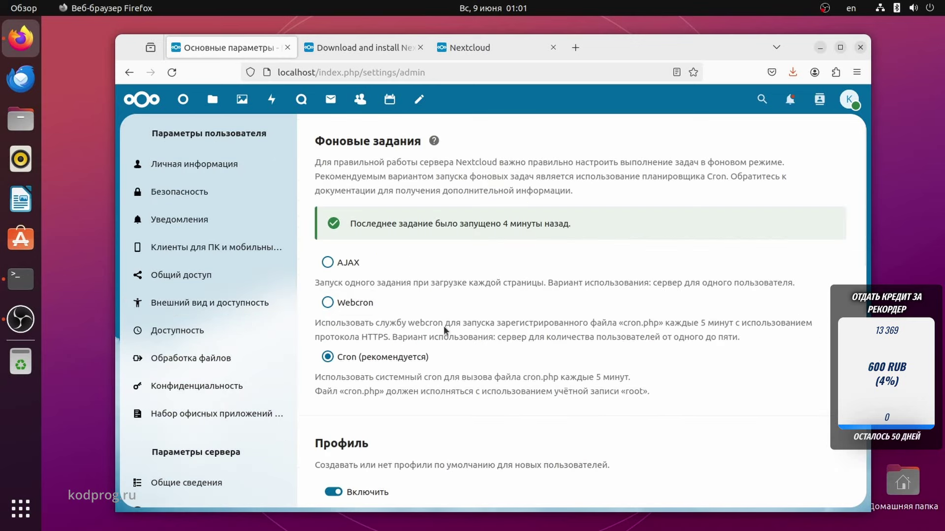
pyautogui.scroll(-6, 451, 312)
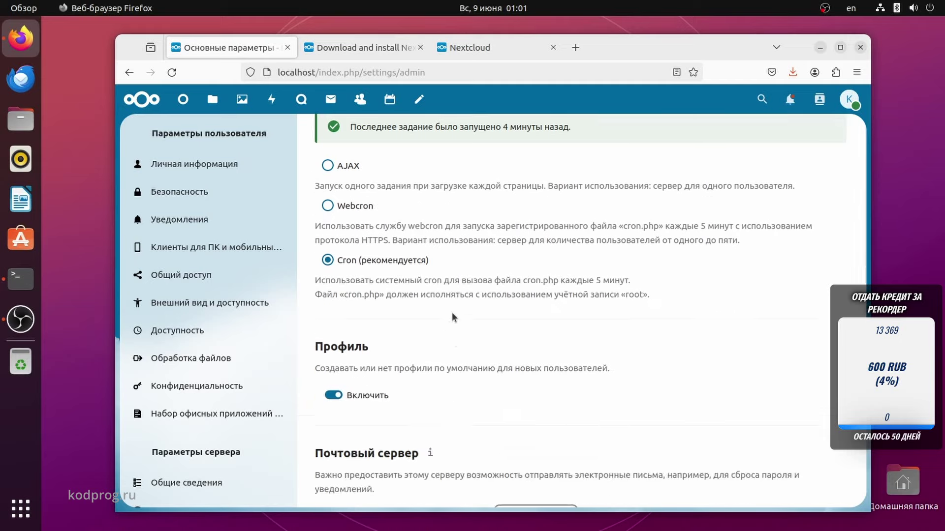
pyautogui.scroll(-1, 454, 317)
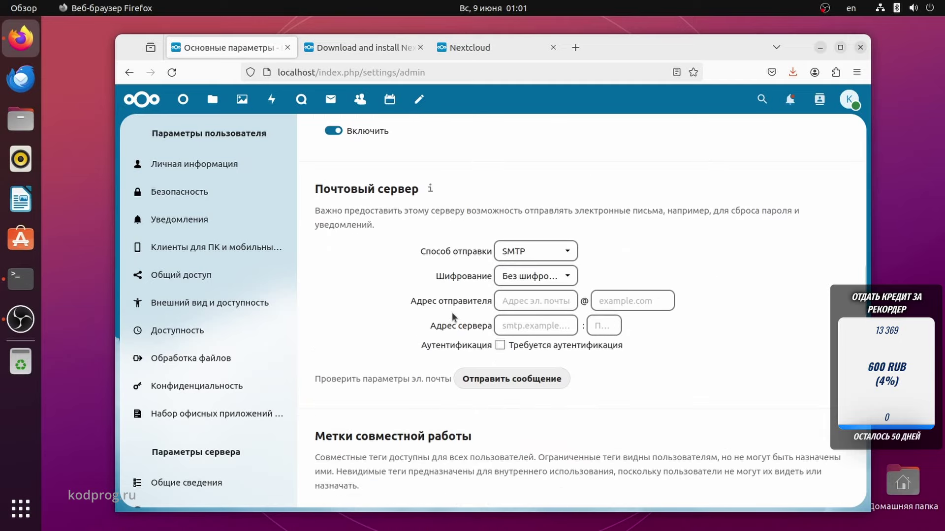
pyautogui.scroll(-5, 451, 312)
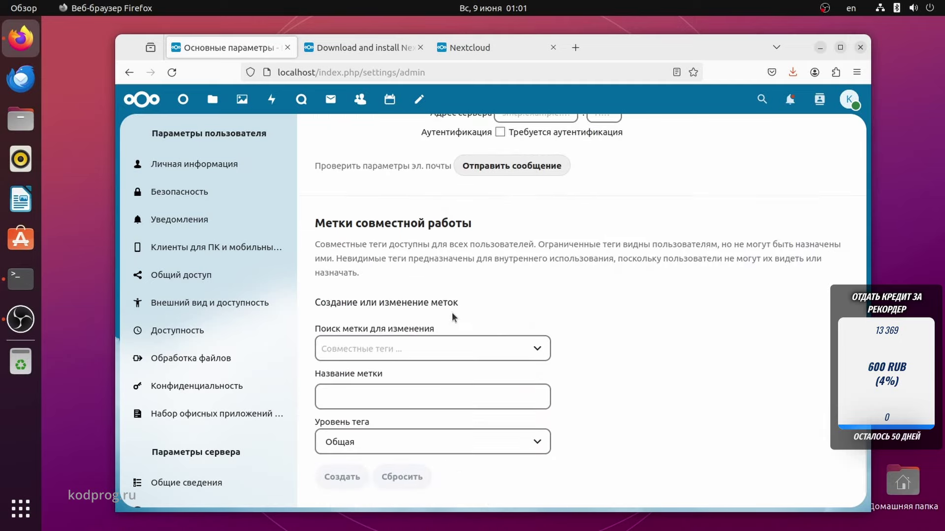
pyautogui.scroll(-7, 256, 342)
# Review Параметры публикации (federated sharing, share by mail), then open the Администрирование delegation page.
pyautogui.click(232, 266)
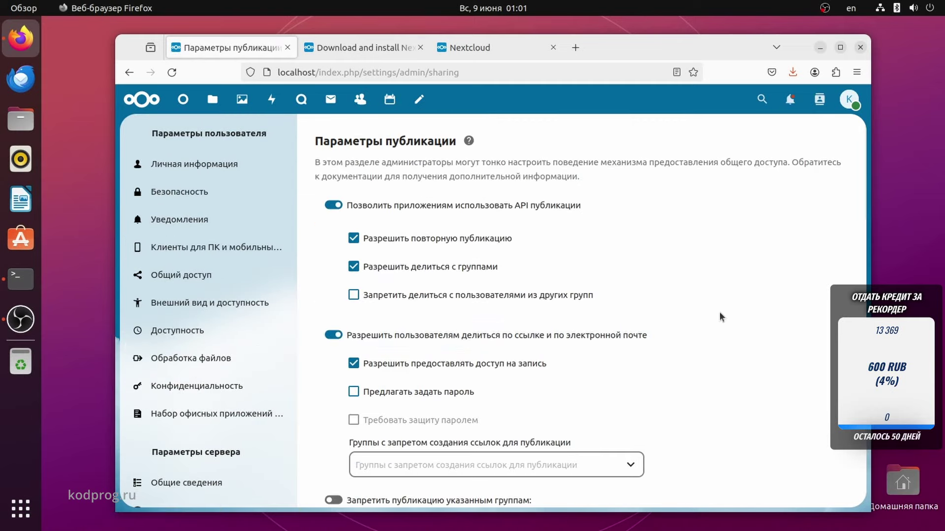
pyautogui.scroll(-1, 707, 315)
pyautogui.scroll(-18, 706, 315)
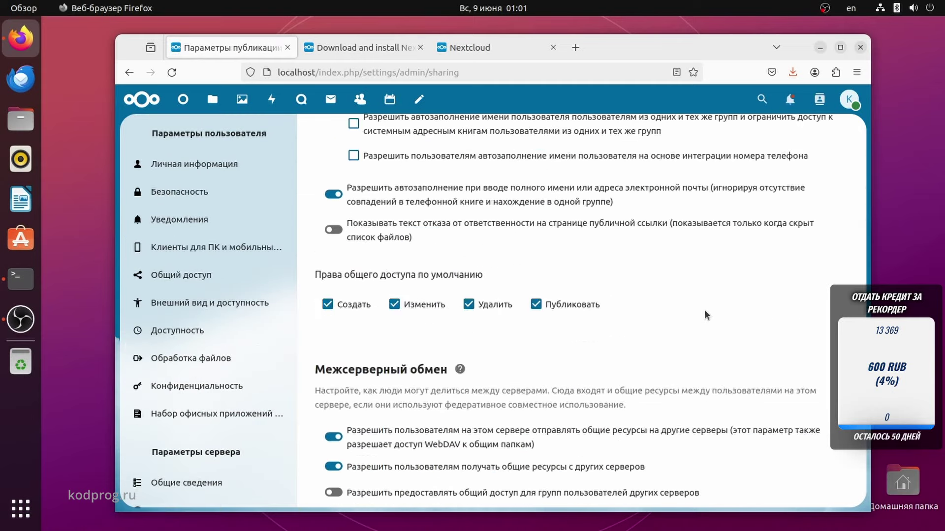
pyautogui.scroll(-5, 706, 315)
pyautogui.scroll(-15, 169, 372)
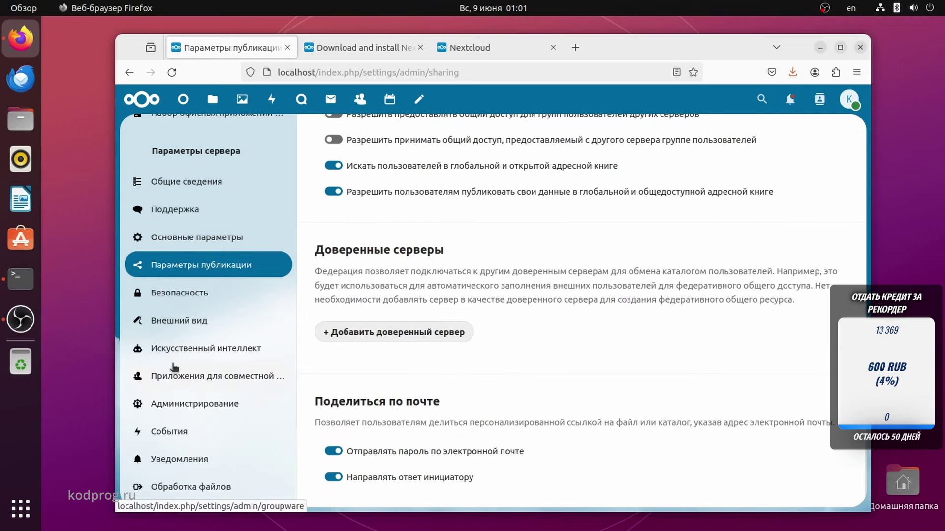
pyautogui.scroll(5, 180, 336)
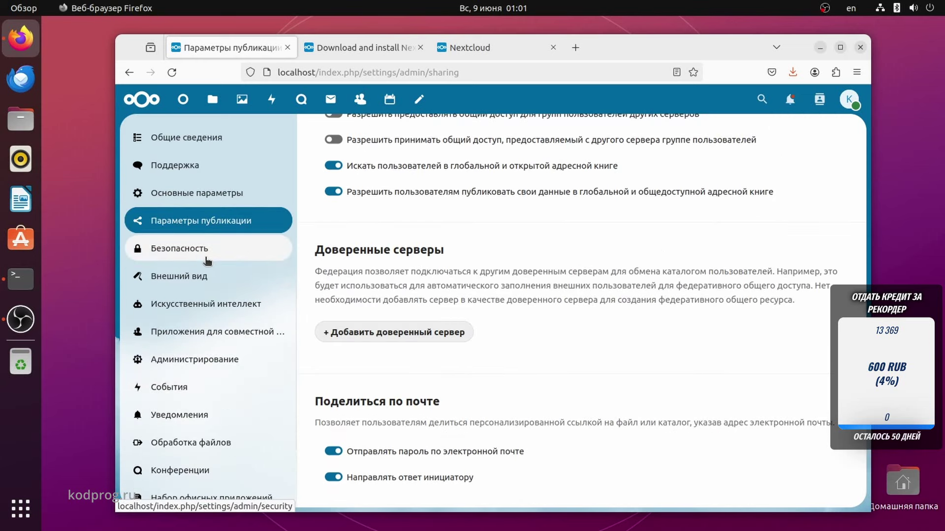
pyautogui.scroll(-4, 207, 261)
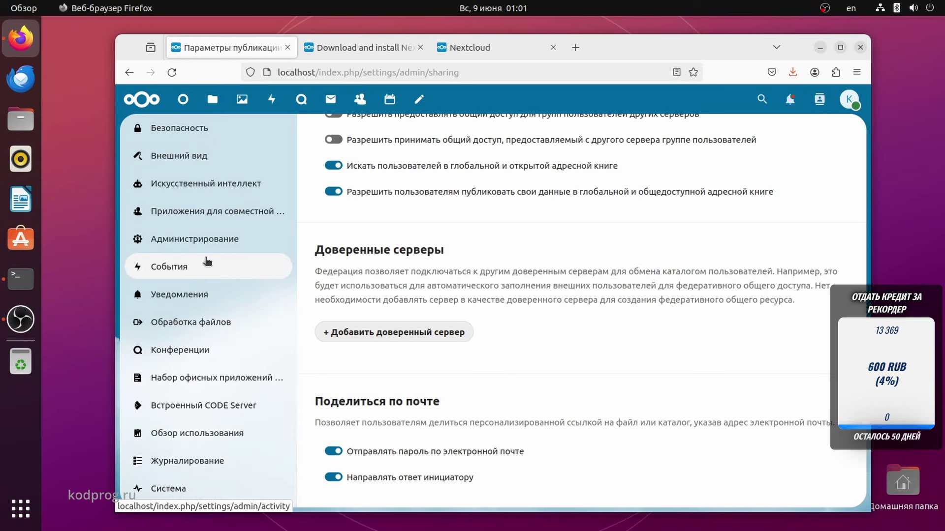
pyautogui.scroll(4, 207, 261)
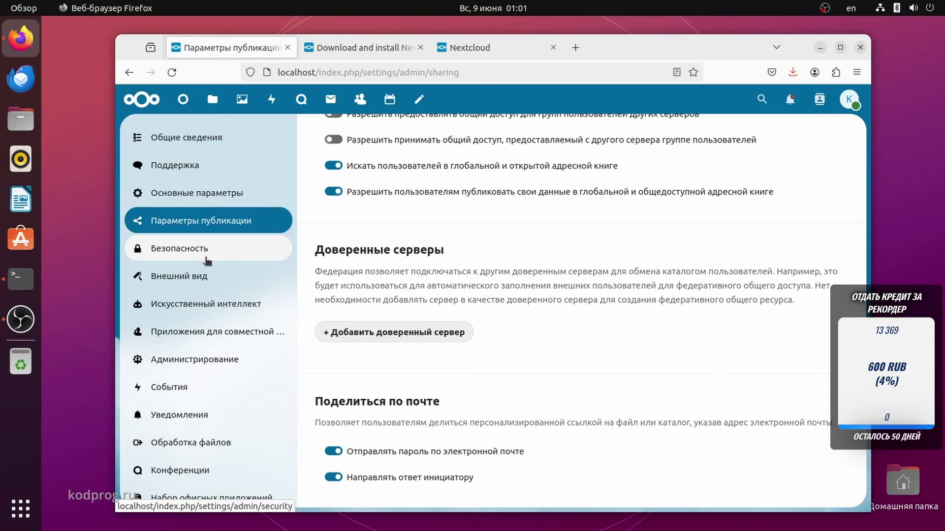
pyautogui.click(194, 360)
# Open and close the online status dialog and the contacts search.
pyautogui.click(849, 100)
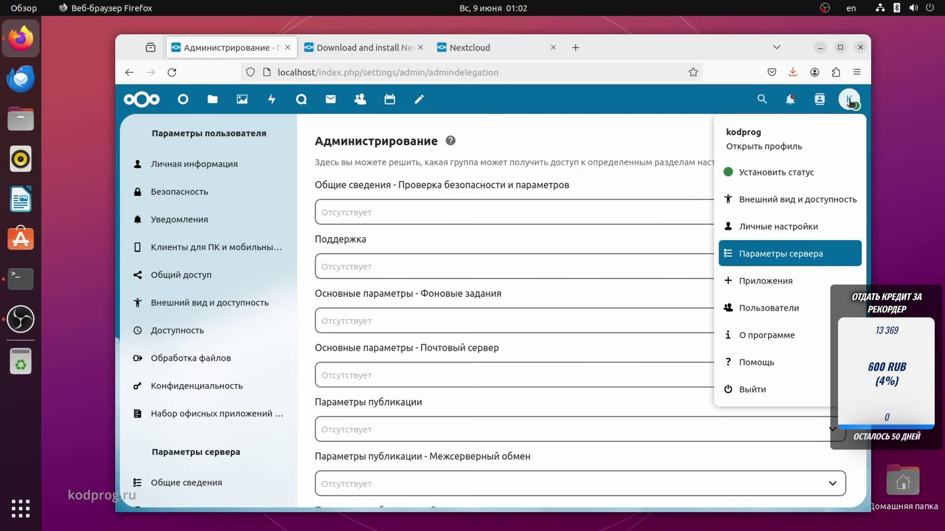
pyautogui.click(797, 172)
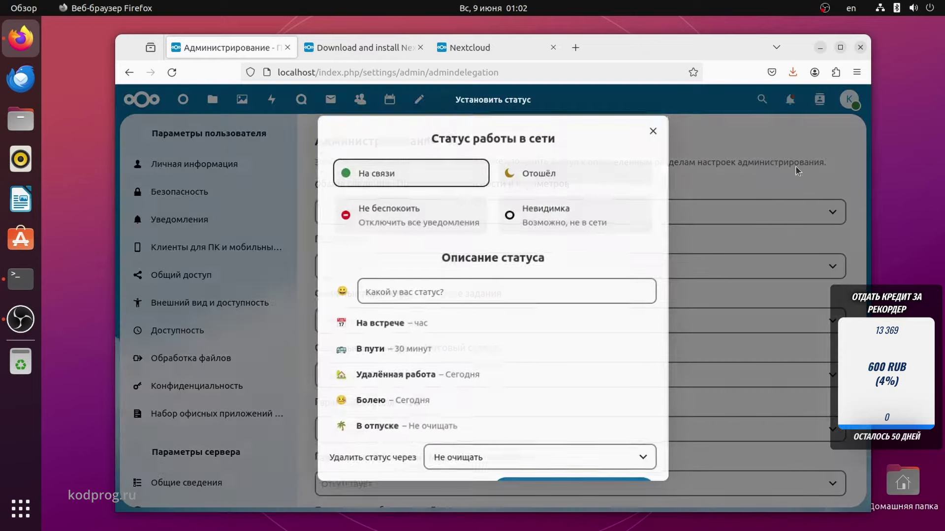
pyautogui.click(655, 129)
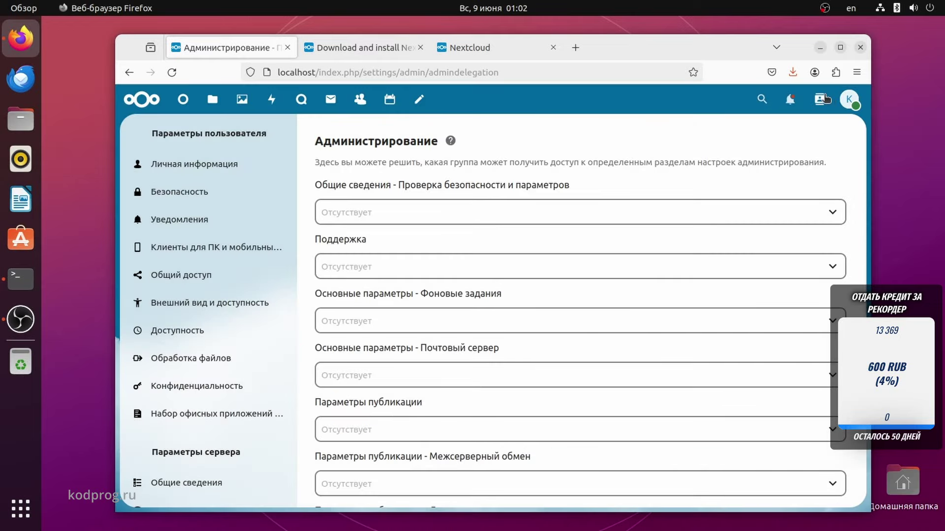
pyautogui.click(825, 98)
pyautogui.click(646, 135)
# Look over the Dashboard, then switch to the tab showing 192.168.88.160's untrusted-domain error.
pyautogui.click(182, 99)
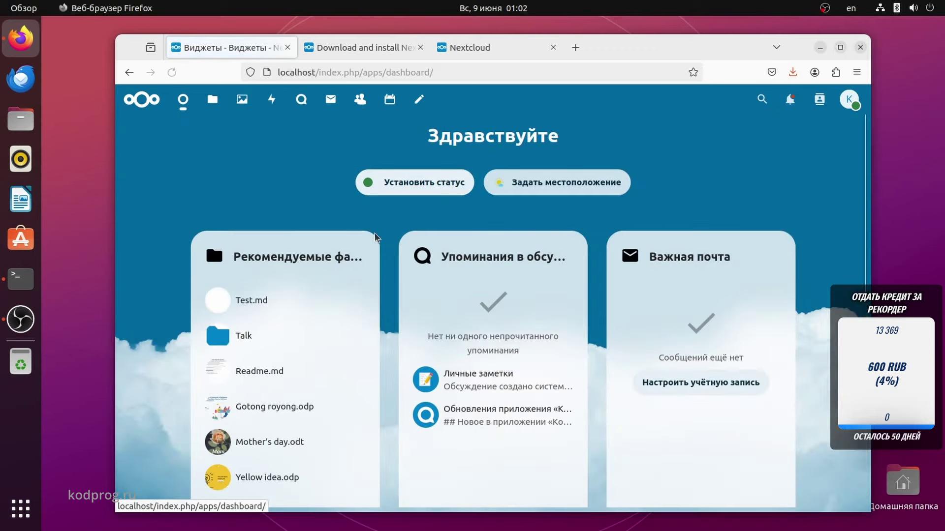
pyautogui.scroll(-3, 389, 280)
pyautogui.scroll(-4, 389, 280)
pyautogui.scroll(8, 388, 279)
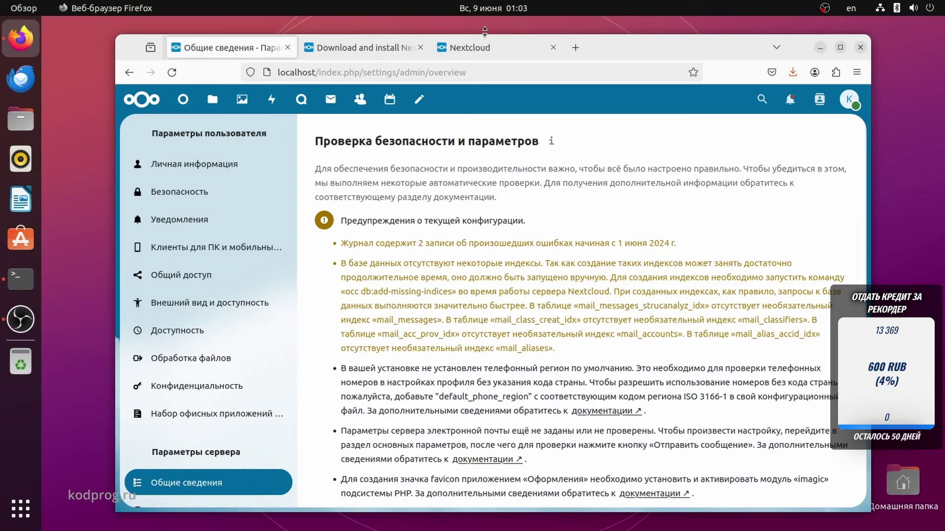
pyautogui.click(482, 46)
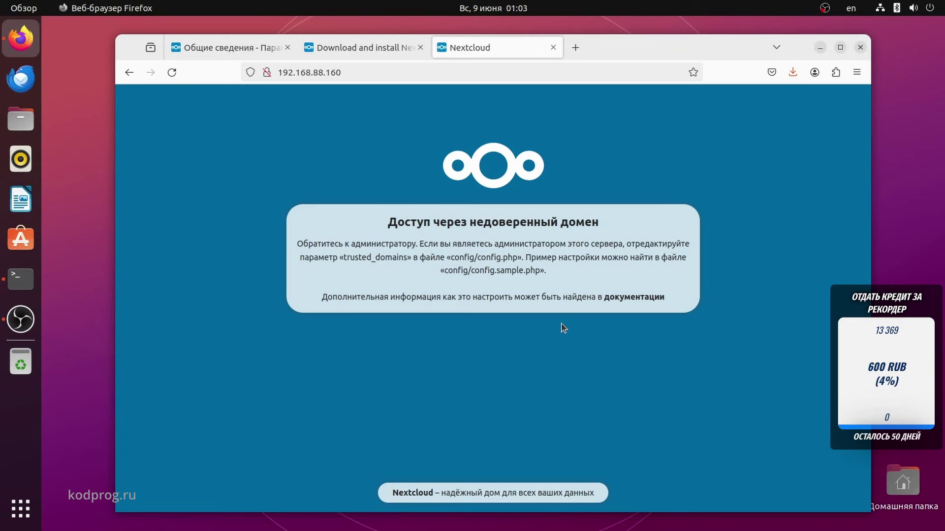
# In a new terminal, list the contents of /var/snap/nextcloud/current/nextcloud/config/.
pyautogui.hotkey('ctrl', 'alt', 't')
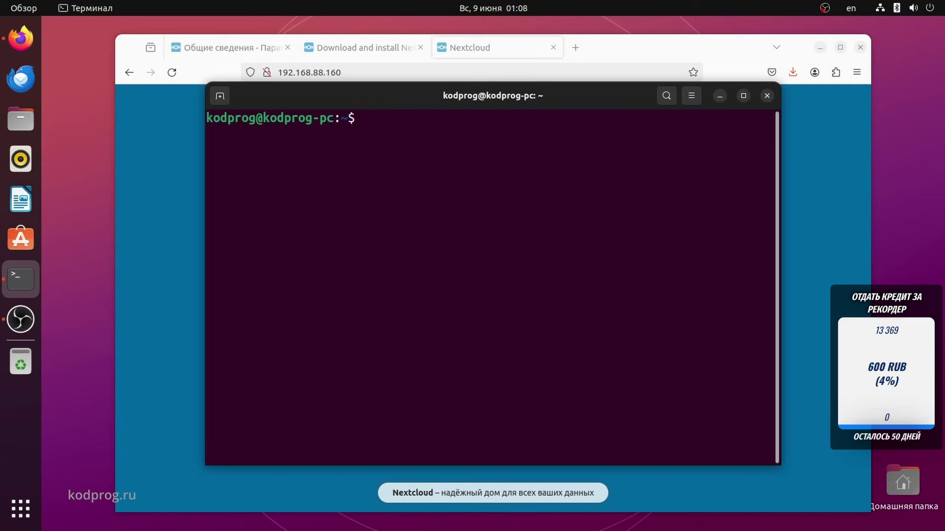
pyautogui.write('/var/sn')
pyautogui.press('Tab')
pyautogui.write('nex')
pyautogui.press('Tab')
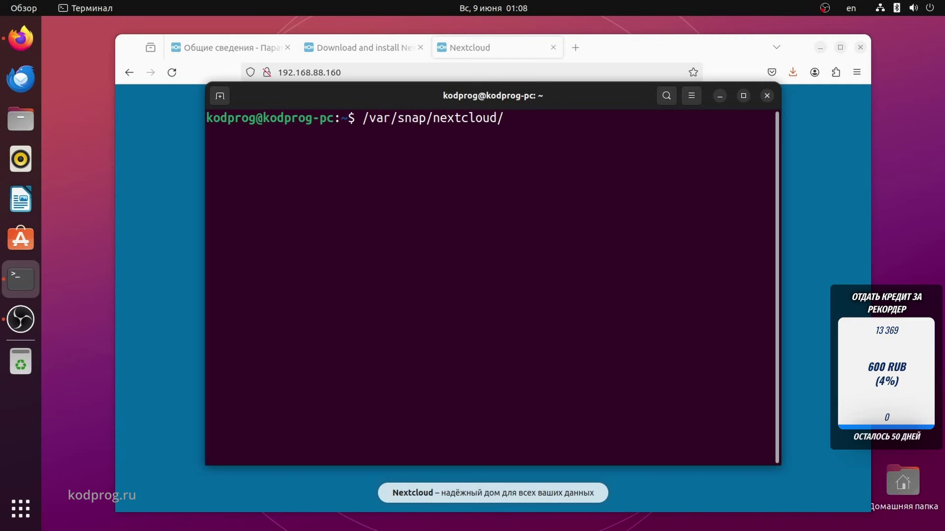
pyautogui.press('Tab')
pyautogui.press('Tab')
pyautogui.write('current')
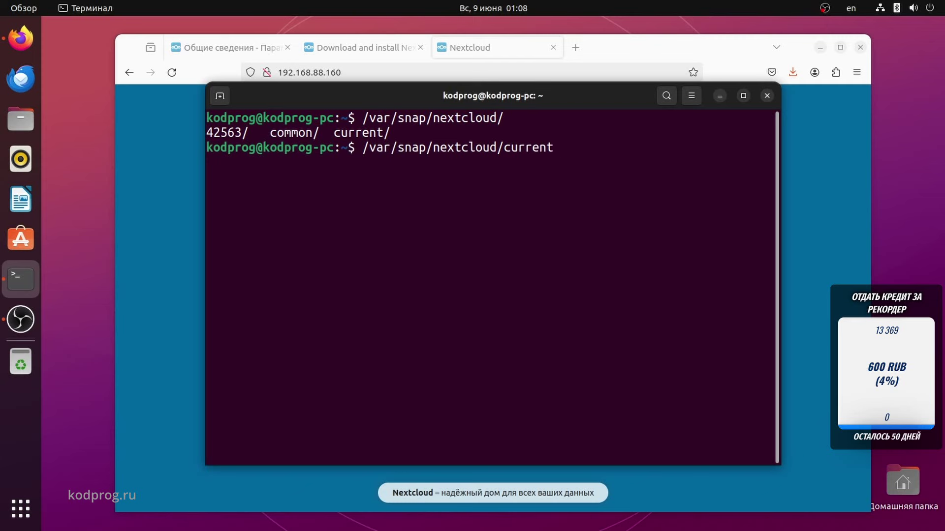
pyautogui.write('/ne')
pyautogui.press('Tab')
pyautogui.write('config/')
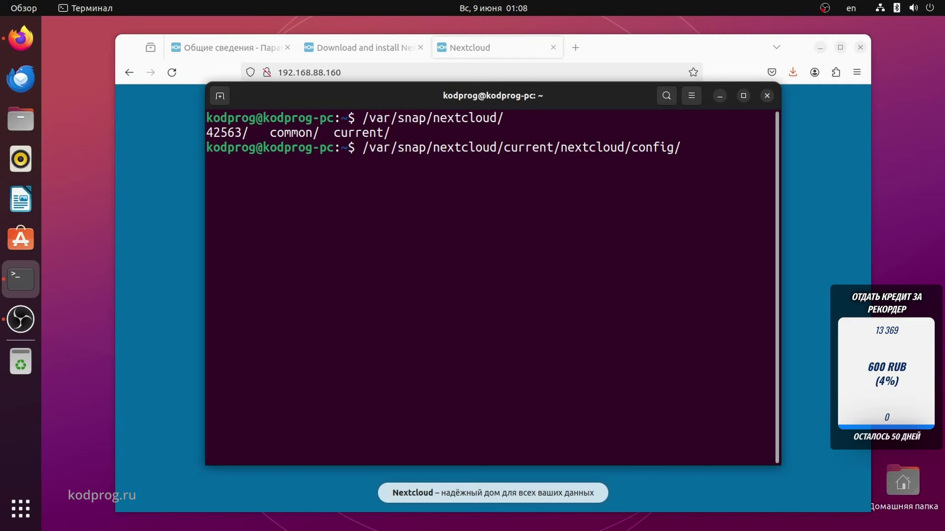
pyautogui.press('Left')
pyautogui.press('Left')
pyautogui.press('Left')
pyautogui.press('Left')
pyautogui.press('Left')
pyautogui.press('Left')
pyautogui.press('Left')
pyautogui.press('Left')
pyautogui.press('Left')
pyautogui.press('Left')
pyautogui.press('Left')
pyautogui.press('Left')
pyautogui.press('Left')
pyautogui.press('Left')
pyautogui.press('Left')
pyautogui.press('Left')
pyautogui.press('Left')
pyautogui.press('Left')
pyautogui.press('Left')
pyautogui.press('Left')
pyautogui.write('ls')
pyautogui.press('Return')
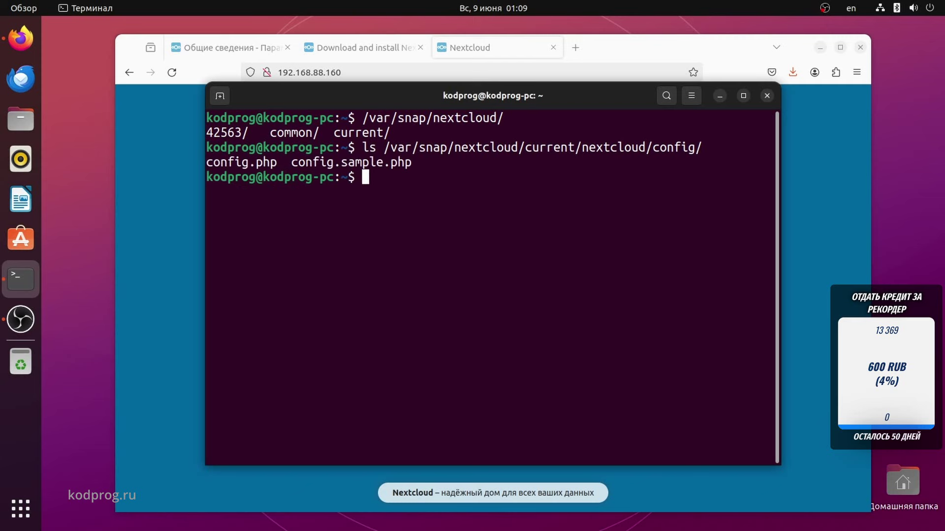
# Back up config.php to config.php.bak with sudo cp, entering the administrator password.
pyautogui.press('Up')
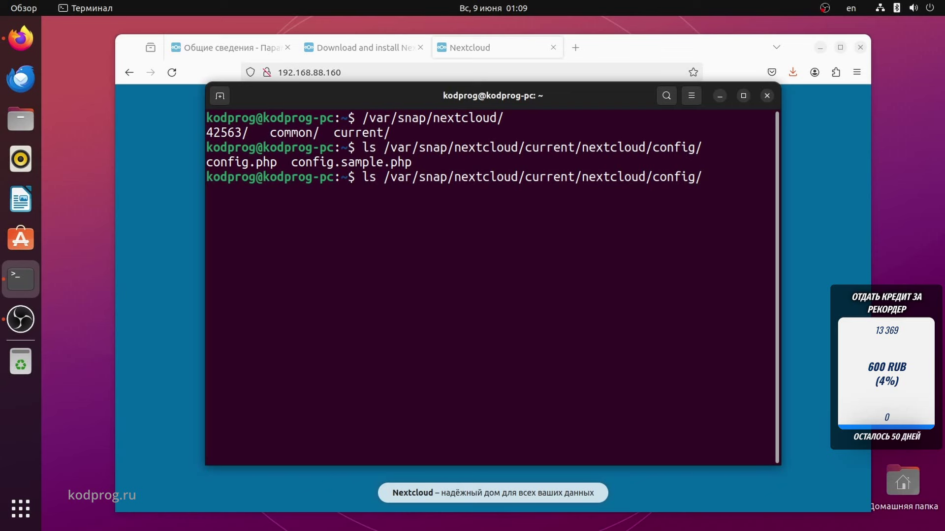
pyautogui.press('Left')
pyautogui.press('Left')
pyautogui.press('Left')
pyautogui.press('Left')
pyautogui.press('Left')
pyautogui.press('Left')
pyautogui.press('Left')
pyautogui.press('Left')
pyautogui.press('Left')
pyautogui.press('Left')
pyautogui.press('Left')
pyautogui.press('Left')
pyautogui.press('Left')
pyautogui.press('Left')
pyautogui.press('Left')
pyautogui.press('Left')
pyautogui.press('Left')
pyautogui.press('Left')
pyautogui.press('Left')
pyautogui.press('Left')
pyautogui.press('Left')
pyautogui.press('Left')
pyautogui.press('Left')
pyautogui.press('Left')
pyautogui.press('Left')
pyautogui.press('Left')
pyautogui.press('Left')
pyautogui.press('Left')
pyautogui.press('Left')
pyautogui.press('Left')
pyautogui.press('Left')
pyautogui.press('Left')
pyautogui.press('Left')
pyautogui.press('Left')
pyautogui.press('Left')
pyautogui.press('Left')
pyautogui.press('Left')
pyautogui.press('Left')
pyautogui.press('Left')
pyautogui.press('Left')
pyautogui.write('sudo cp')
pyautogui.press('Delete')
pyautogui.press('Delete')
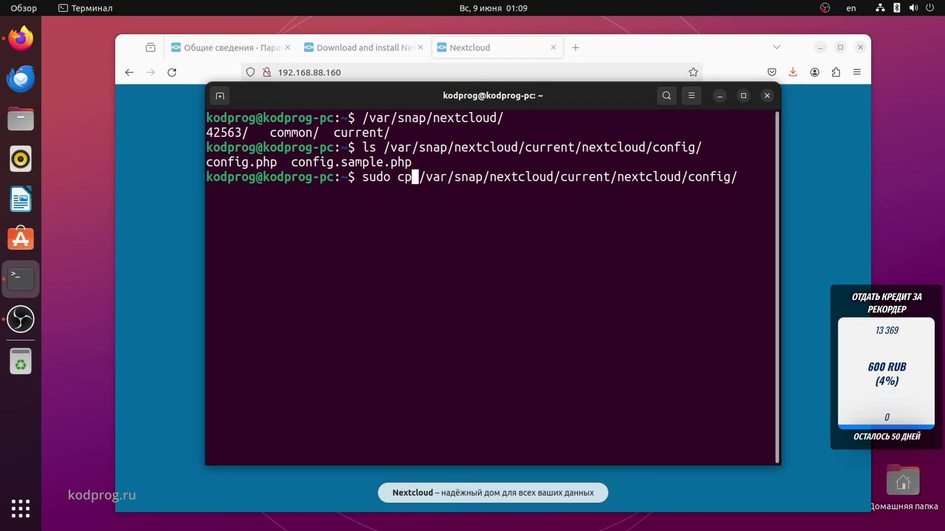
pyautogui.press('Right')
pyautogui.press('Right')
pyautogui.press('Right')
pyautogui.press('Right')
pyautogui.press('Right')
pyautogui.press('Right')
pyautogui.press('Right')
pyautogui.press('Right')
pyautogui.press('Right')
pyautogui.press('Right')
pyautogui.press('Right')
pyautogui.press('Right')
pyautogui.press('Right')
pyautogui.press('Right')
pyautogui.press('Right')
pyautogui.press('Right')
pyautogui.press('Right')
pyautogui.press('Right')
pyautogui.press('Right')
pyautogui.press('Right')
pyautogui.press('Right')
pyautogui.press('Right')
pyautogui.press('Right')
pyautogui.press('Right')
pyautogui.press('Right')
pyautogui.press('Right')
pyautogui.press('Right')
pyautogui.press('Right')
pyautogui.press('Right')
pyautogui.press('Right')
pyautogui.press('Right')
pyautogui.press('Right')
pyautogui.press('Right')
pyautogui.press('Right')
pyautogui.press('Right')
pyautogui.press('Right')
pyautogui.press('Right')
pyautogui.press('Right')
pyautogui.press('Right')
pyautogui.write('c')
pyautogui.press('Tab')
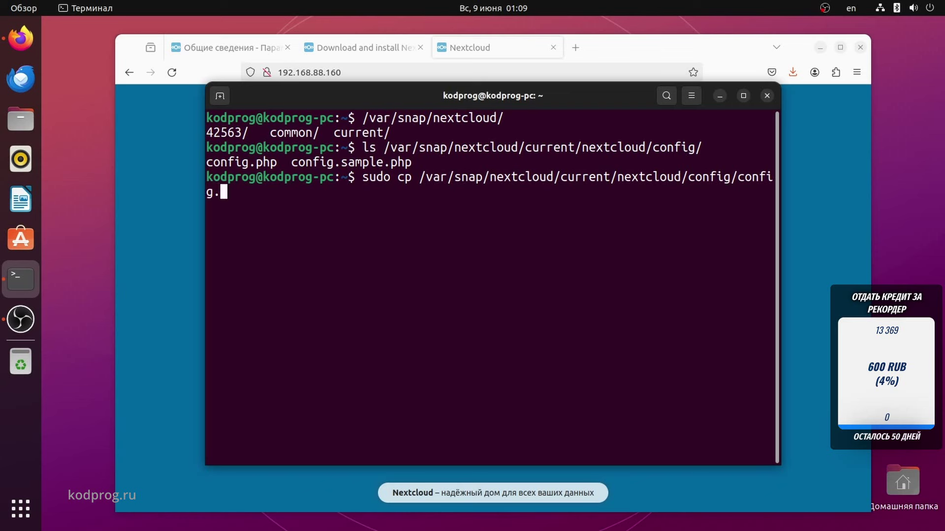
pyautogui.write('p')
pyautogui.press('Tab')
pyautogui.write('con')
pyautogui.write('fig')
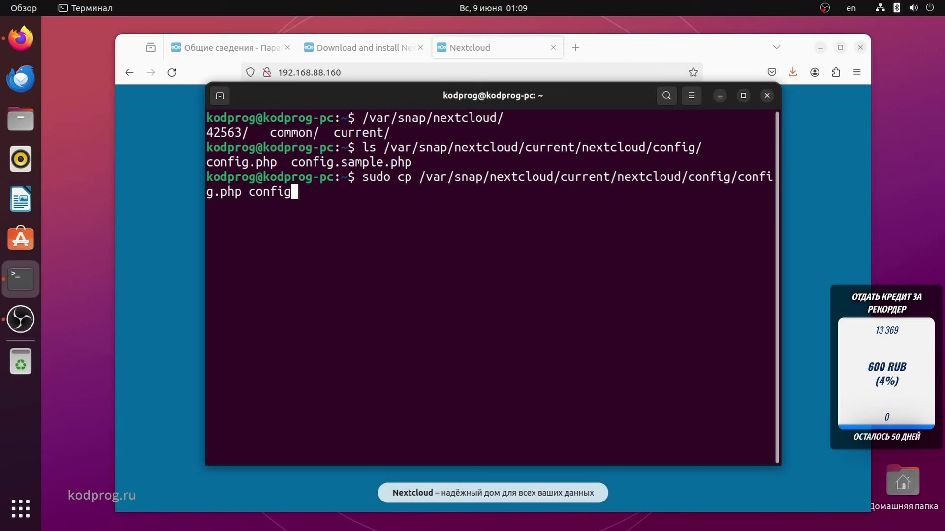
pyautogui.write('.php.back')
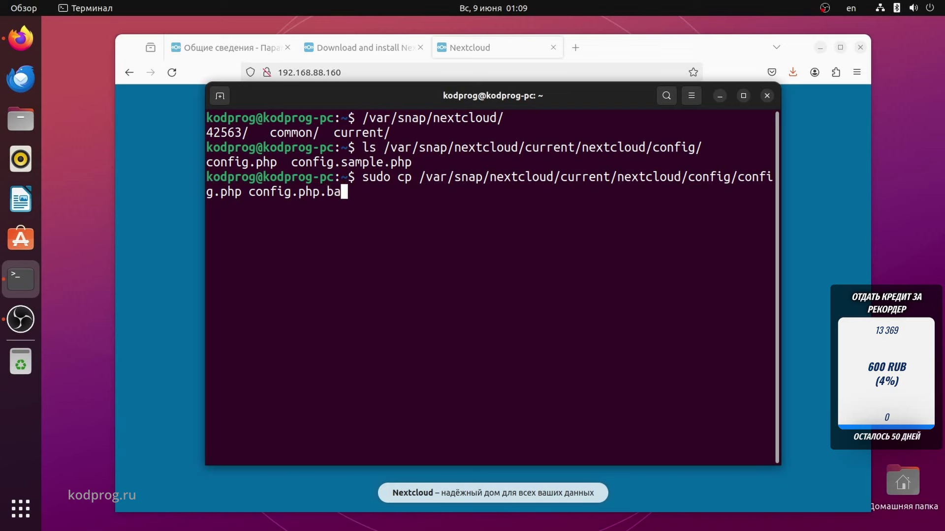
pyautogui.press('BackSpace')
pyautogui.press('BackSpace')
pyautogui.write('k')
pyautogui.press('Return')
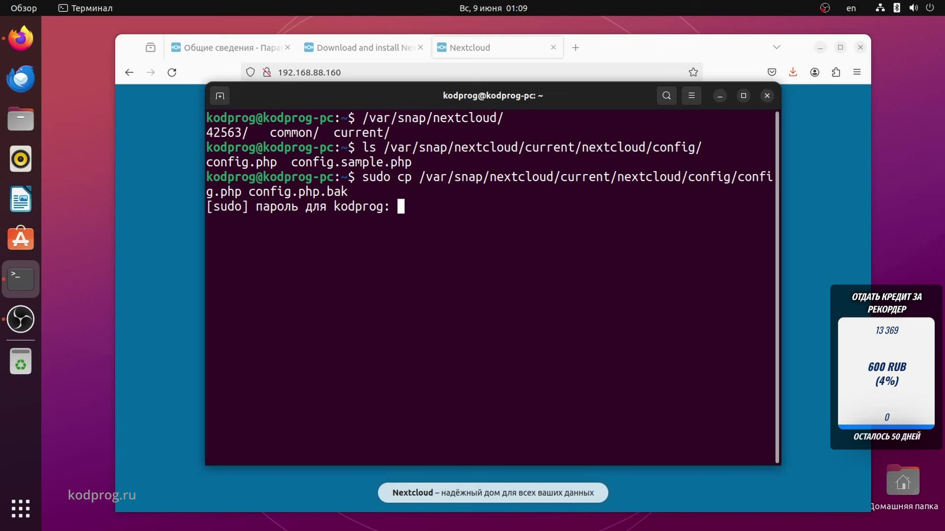
pyautogui.press('Return')
# Open config.php in nano with sudo by editing the recalled command.
pyautogui.press('Up')
pyautogui.press('Left')
pyautogui.press('Right')
pyautogui.press('BackSpace')
pyautogui.press('BackSpace')
pyautogui.press('BackSpace')
pyautogui.press('BackSpace')
pyautogui.press('BackSpace')
pyautogui.press('BackSpace')
pyautogui.press('BackSpace')
pyautogui.press('BackSpace')
pyautogui.press('BackSpace')
pyautogui.press('BackSpace')
pyautogui.press('BackSpace')
pyautogui.press('BackSpace')
pyautogui.press('BackSpace')
pyautogui.press('BackSpace')
pyautogui.press('Left')
pyautogui.press('Left')
pyautogui.press('Left')
pyautogui.press('Left')
pyautogui.press('Left')
pyautogui.press('Left')
pyautogui.press('Left')
pyautogui.press('Left')
pyautogui.press('Left')
pyautogui.press('Left')
pyautogui.press('Left')
pyautogui.press('Left')
pyautogui.press('Left')
pyautogui.press('Left')
pyautogui.press('Left')
pyautogui.press('Left')
pyautogui.press('Left')
pyautogui.press('Left')
pyautogui.press('Left')
pyautogui.press('Left')
pyautogui.press('Left')
pyautogui.press('Left')
pyautogui.press('Left')
pyautogui.press('Left')
pyautogui.press('Left')
pyautogui.press('Left')
pyautogui.press('Left')
pyautogui.press('Left')
pyautogui.press('Left')
pyautogui.press('Left')
pyautogui.press('Left')
pyautogui.press('Left')
pyautogui.press('Left')
pyautogui.press('Left')
pyautogui.press('Left')
pyautogui.press('Left')
pyautogui.press('Left')
pyautogui.press('Left')
pyautogui.press('Left')
pyautogui.press('Left')
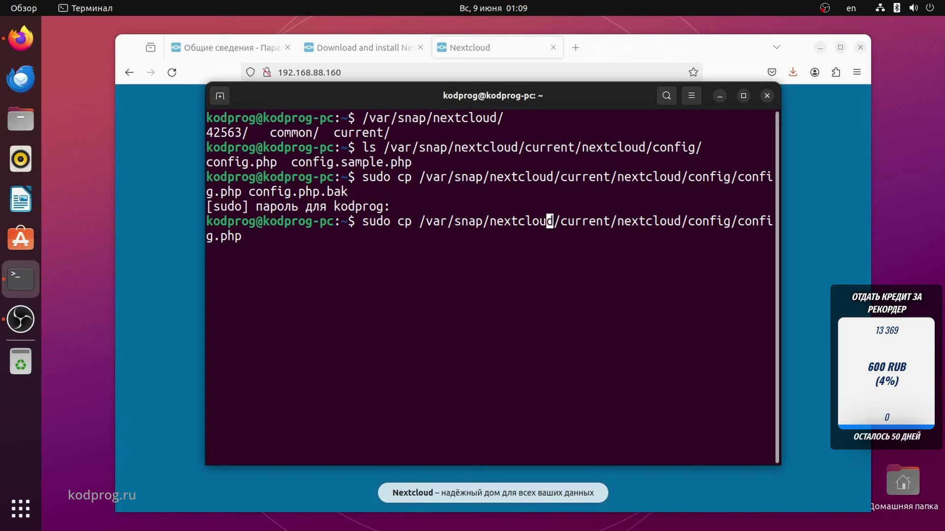
pyautogui.press('Right')
pyautogui.press('BackSpace')
pyautogui.press('BackSpace')
pyautogui.write('nano')
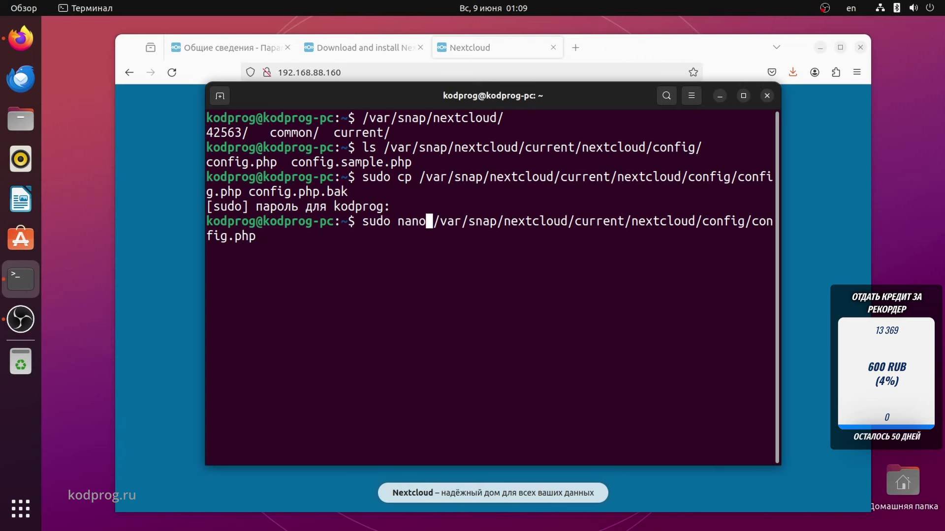
pyautogui.press('Return')
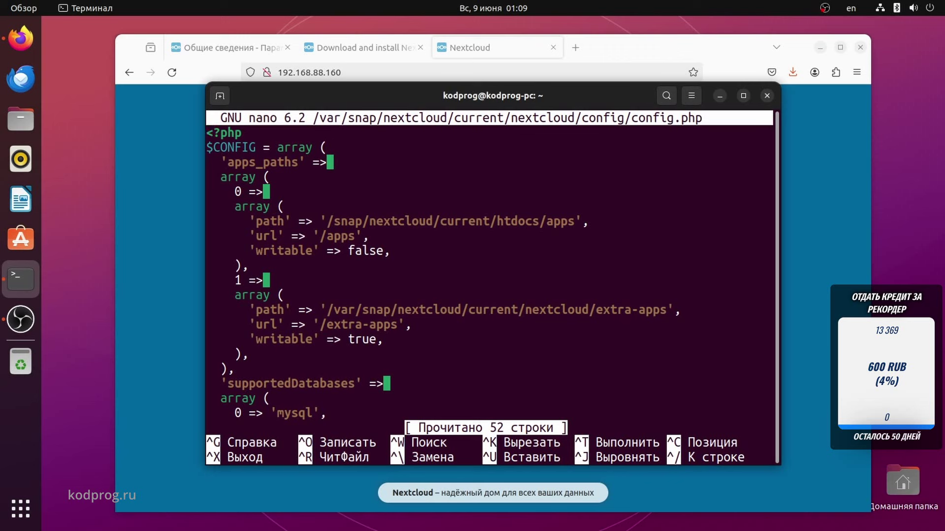
# Find the trusted_domains setting in config.php and start a new line under localhost.
pyautogui.hotkey('ctrl', 'w')
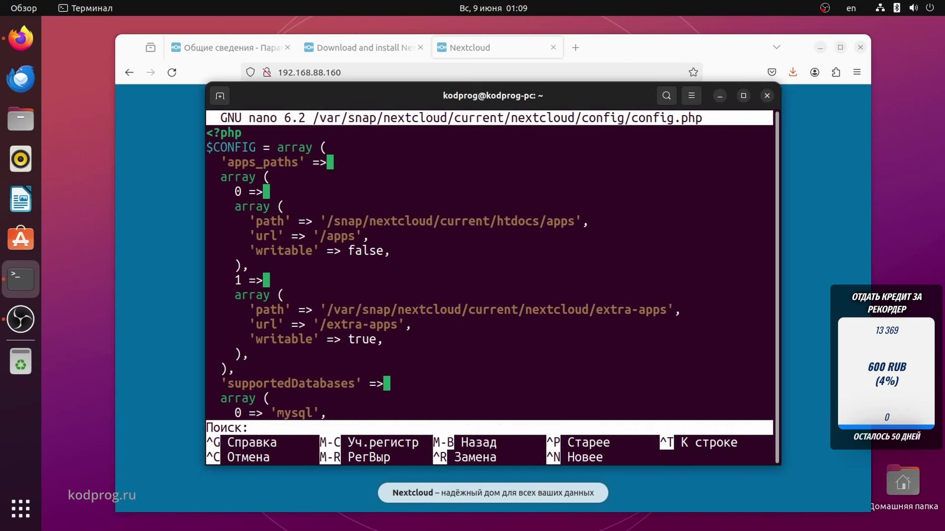
pyautogui.write('trusted')
pyautogui.press('Return')
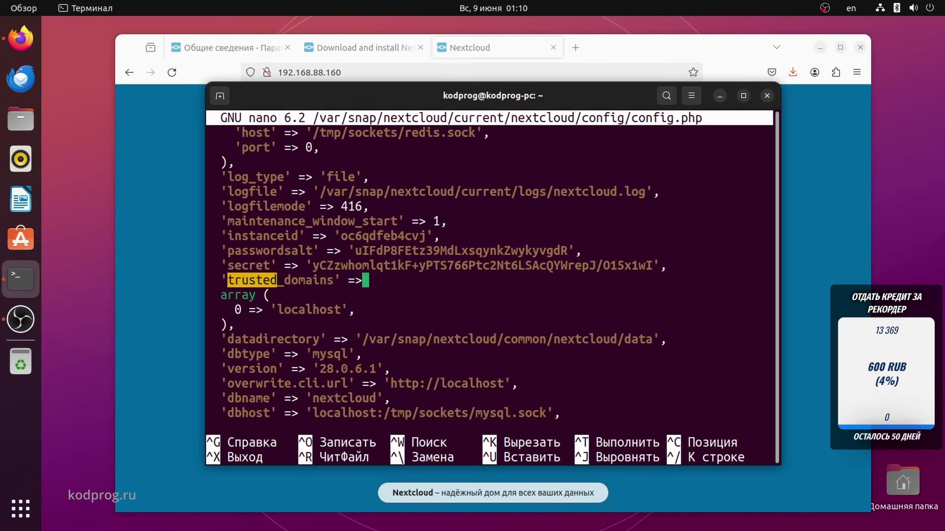
pyautogui.press('Right')
pyautogui.press('Down')
pyautogui.press('Down')
pyautogui.press('Right')
pyautogui.press('Right')
pyautogui.press('Right')
pyautogui.press('Right')
pyautogui.press('Right')
pyautogui.press('Right')
pyautogui.press('Right')
pyautogui.press('Right')
pyautogui.press('Right')
pyautogui.press('Right')
pyautogui.press('Right')
pyautogui.press('Right')
pyautogui.press('Right')
pyautogui.press('Right')
pyautogui.press('Right')
pyautogui.press('Right')
pyautogui.press('Right')
pyautogui.press('Return')
pyautogui.press('Tab')
pyautogui.press('BackSpace')
# Add trusted domain entry 1 => '192.168.88.160', using the IP copied from the browser.
pyautogui.write('1 => ')
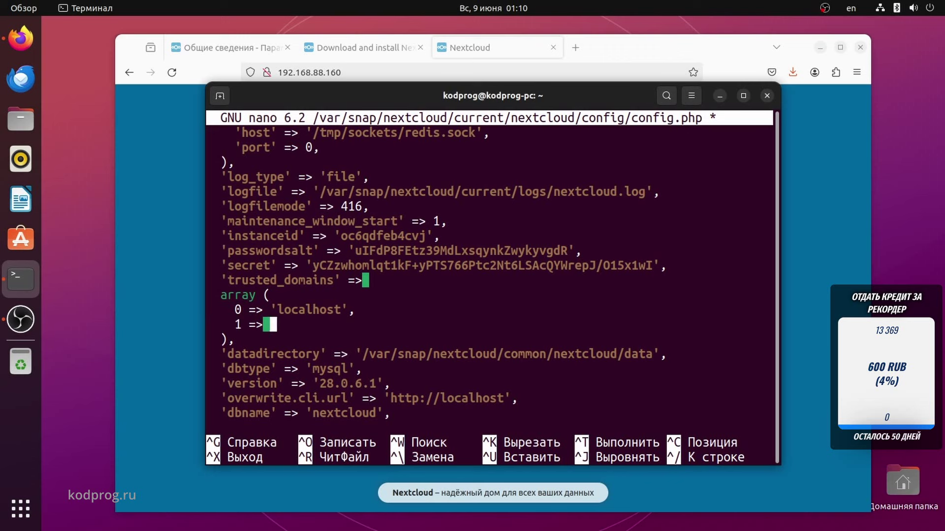
pyautogui.write("'")
pyautogui.click(323, 72)
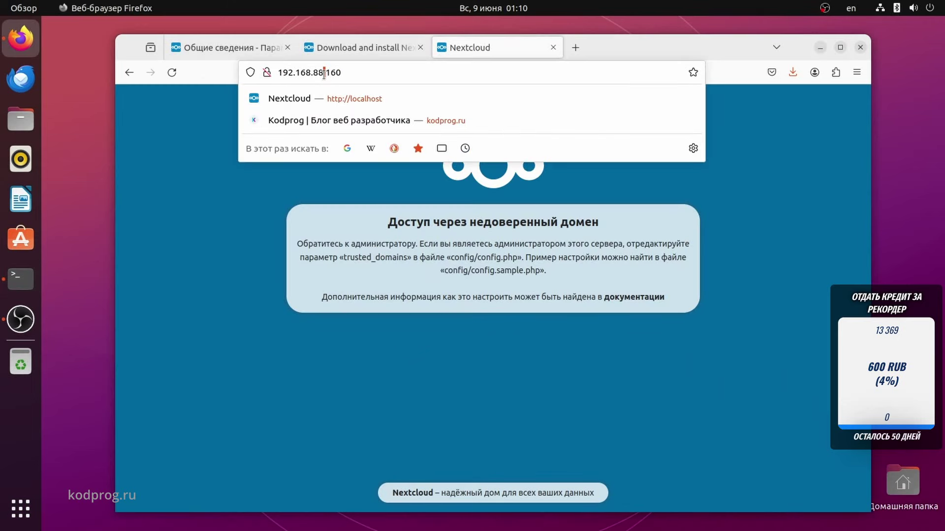
pyautogui.rightClick(323, 72)
pyautogui.click(374, 132)
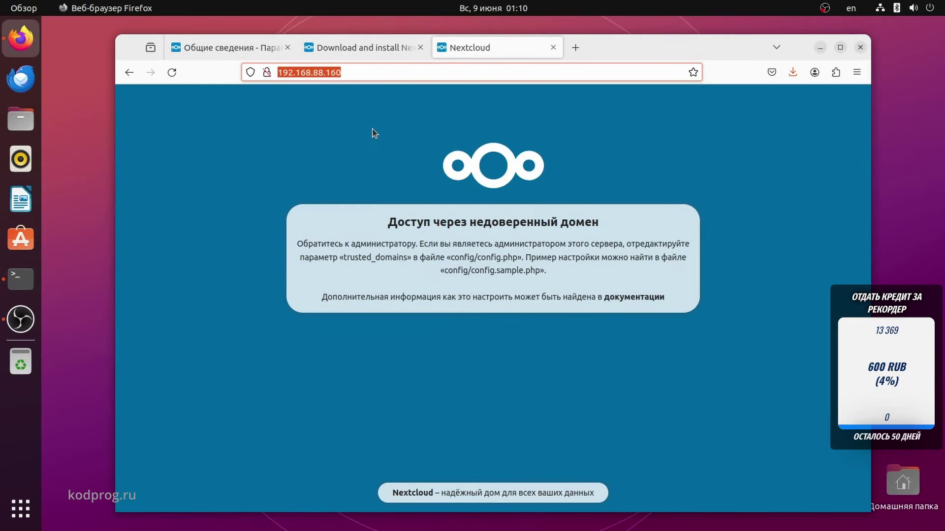
pyautogui.hotkey('alt', 'Tab')
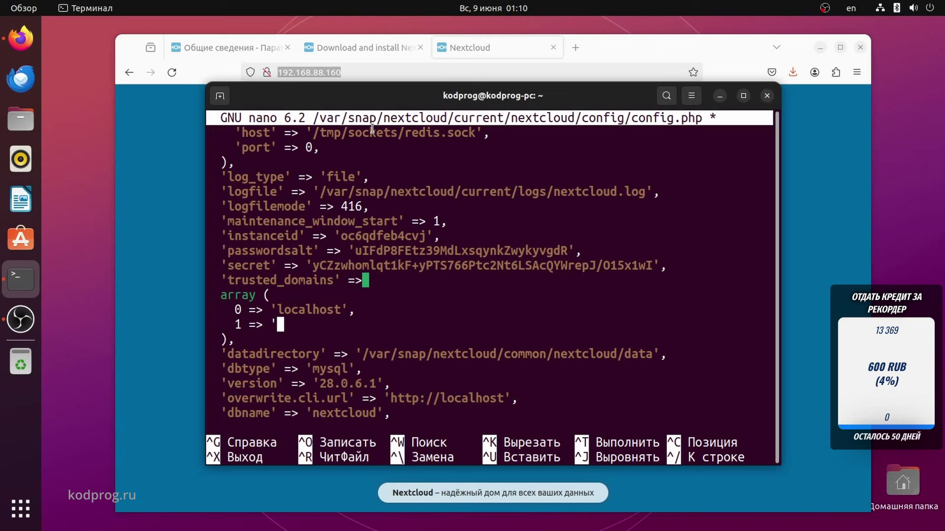
pyautogui.hotkey('ctrl', 'shift', 'v')
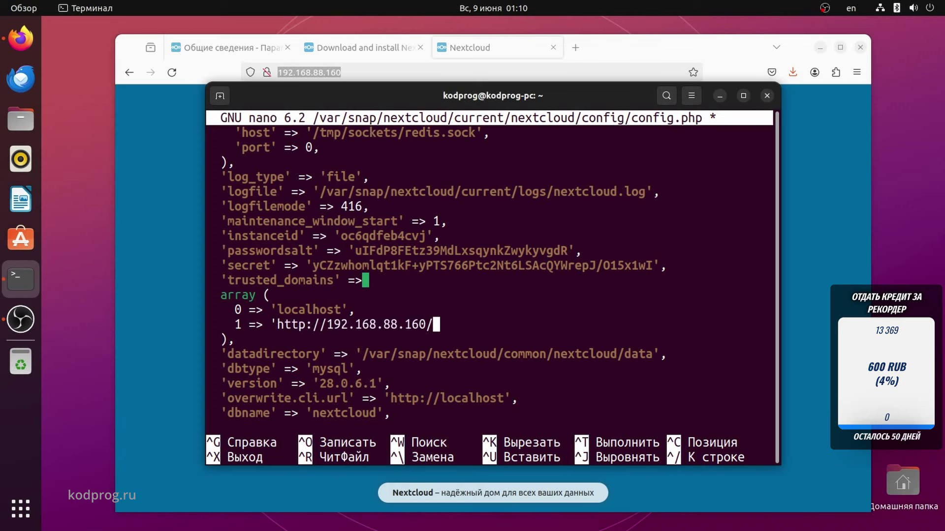
pyautogui.press('BackSpace')
pyautogui.press('Left')
pyautogui.press('Left')
pyautogui.press('Left')
pyautogui.press('Left')
pyautogui.press('Left')
pyautogui.press('Left')
pyautogui.press('Left')
pyautogui.press('Left')
pyautogui.press('Left')
pyautogui.press('Left')
pyautogui.press('Left')
pyautogui.press('Left')
pyautogui.press('Left')
pyautogui.press('Left')
pyautogui.press('Left')
pyautogui.press('Delete')
pyautogui.press('BackSpace')
pyautogui.press('BackSpace')
pyautogui.press('BackSpace')
pyautogui.press('BackSpace')
pyautogui.press('BackSpace')
pyautogui.press('BackSpace')
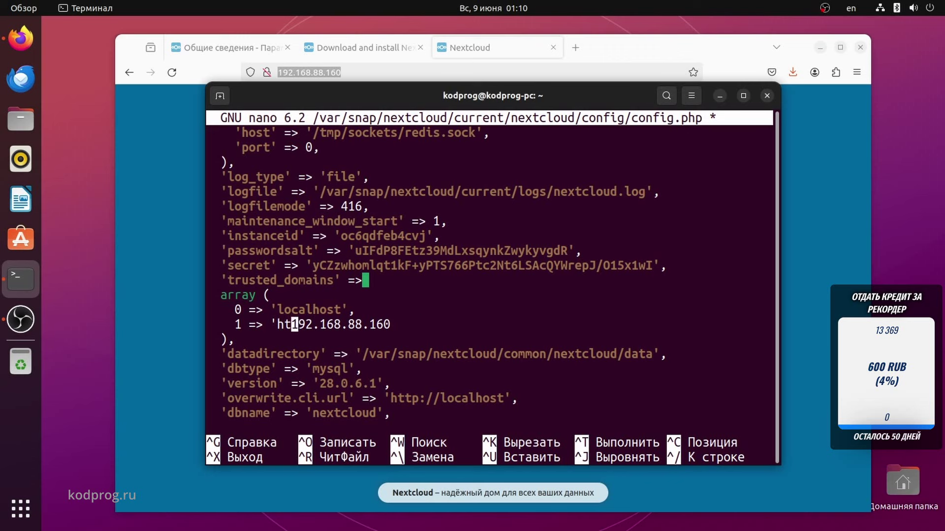
pyautogui.press('Right')
pyautogui.press('Right')
pyautogui.press('Right')
pyautogui.press('Right')
pyautogui.press('Right')
pyautogui.press('Right')
pyautogui.press('Right')
pyautogui.press('Right')
pyautogui.press('Right')
pyautogui.press('Right')
pyautogui.press('Right')
pyautogui.press('Right')
pyautogui.press('Right')
pyautogui.press('Right')
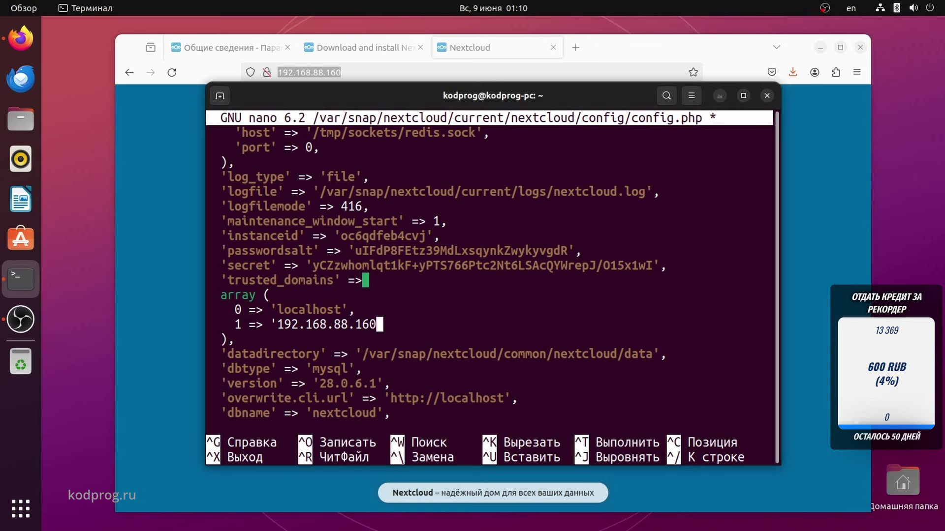
pyautogui.write("',")
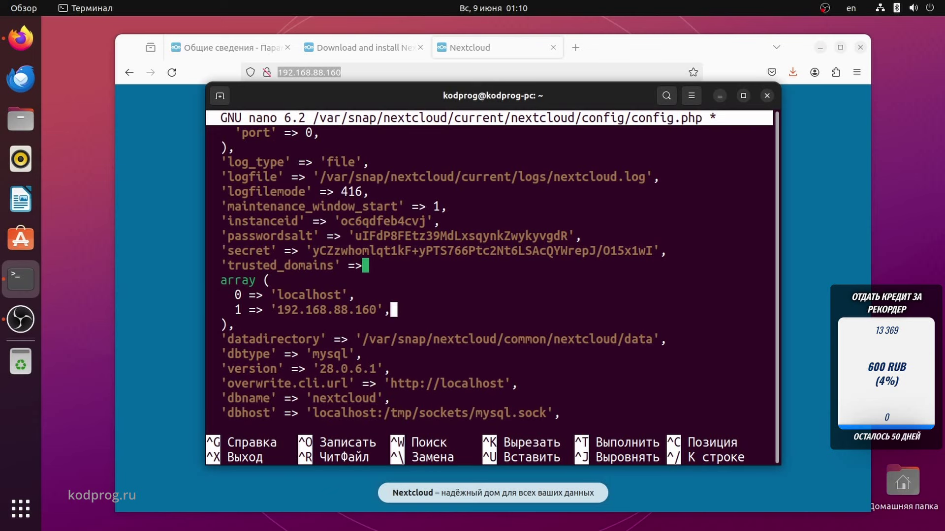
# Save config.php under the same name and exit nano.
pyautogui.hotkey('ctrl', 'o')
pyautogui.press('Return')
pyautogui.hotkey('ctrl', 'x')
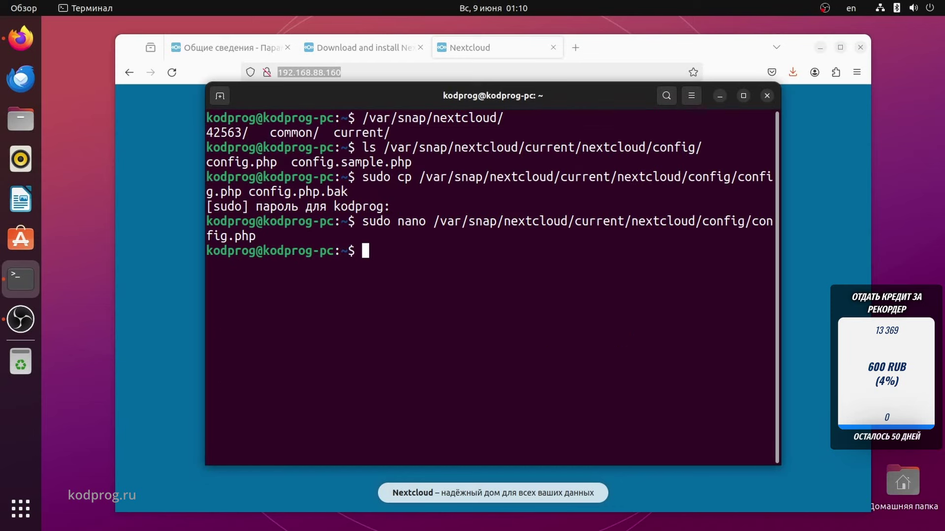
# Reload 192.168.88.160 in Firefox, sign in with the account's username and password, then close the browser.
pyautogui.hotkey('alt', 'Tab')
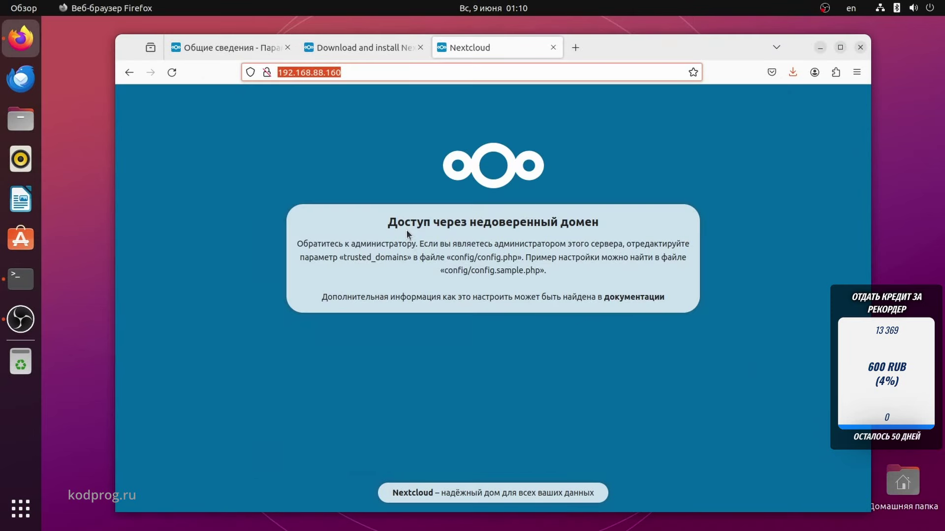
pyautogui.press('F5')
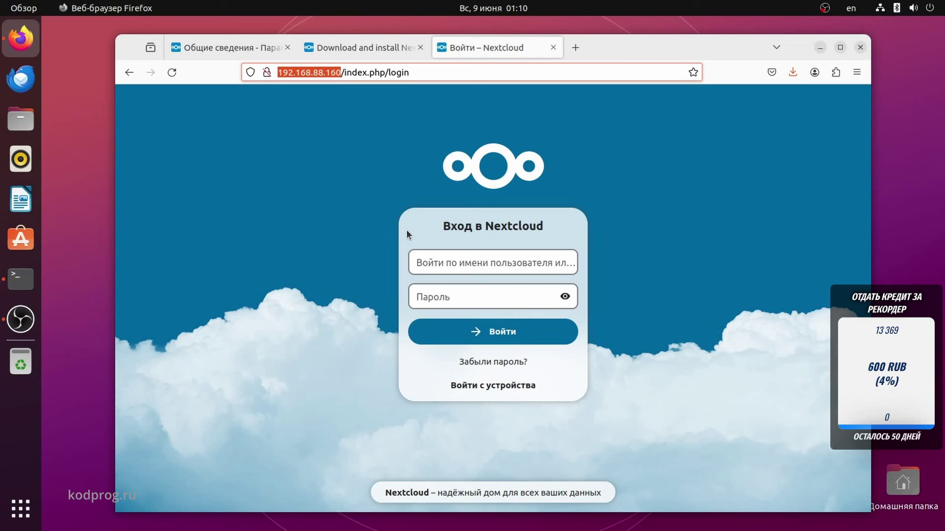
pyautogui.click(452, 260)
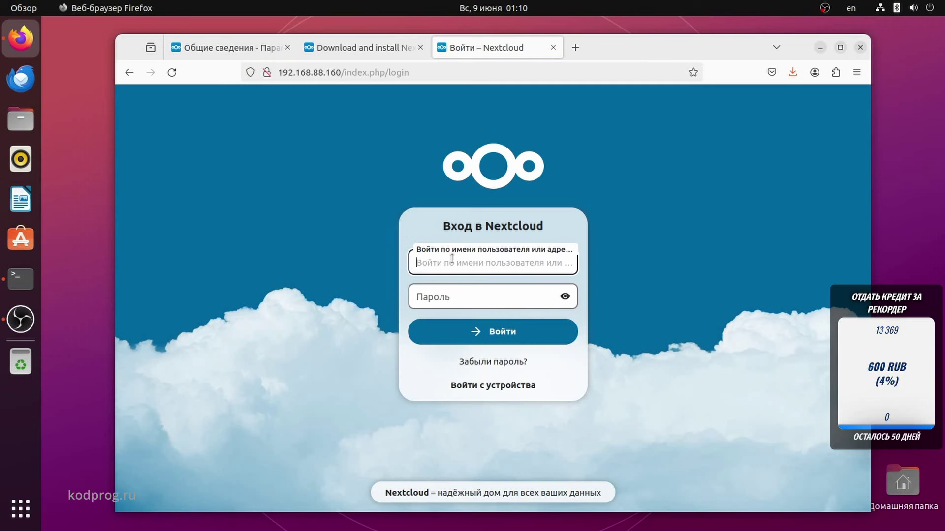
pyautogui.write('kodprog')
pyautogui.press('Tab')
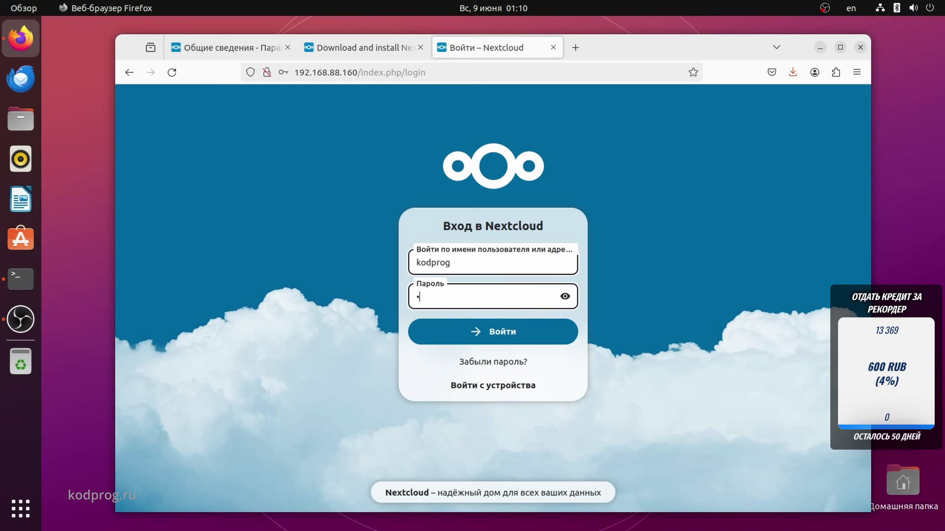
pyautogui.press('Return')
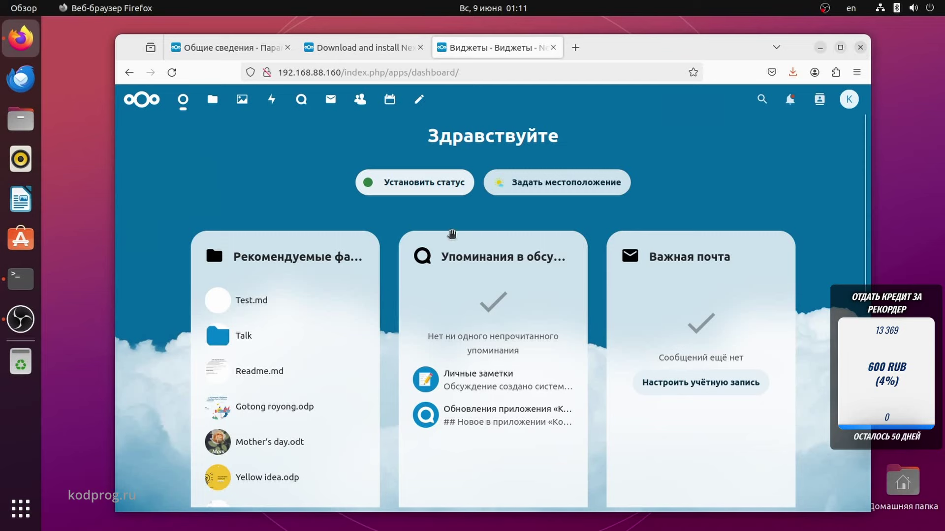
pyautogui.click(860, 48)
# In Загрузки, allow Nextcloud-3.13.0-x86_64.AppImage to run as a program via its permissions.
pyautogui.click(763, 96)
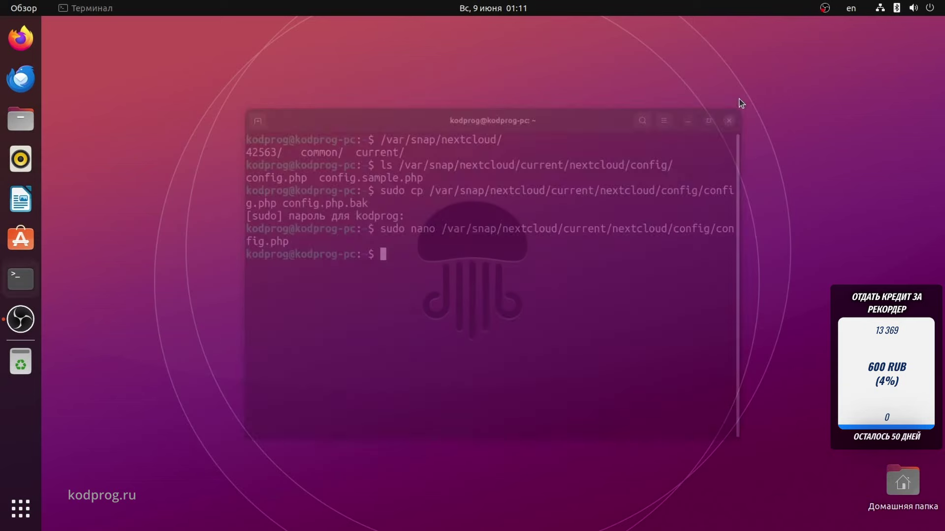
pyautogui.click(19, 120)
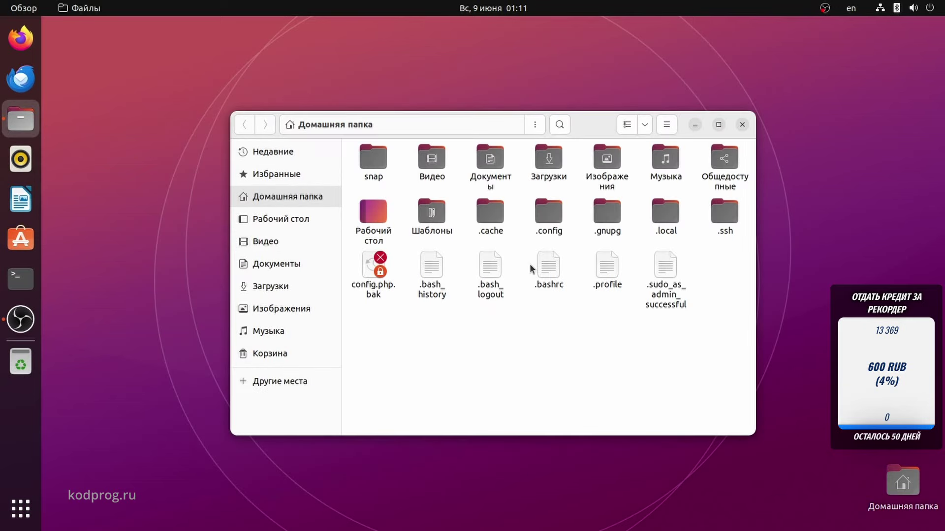
pyautogui.doubleClick(541, 162)
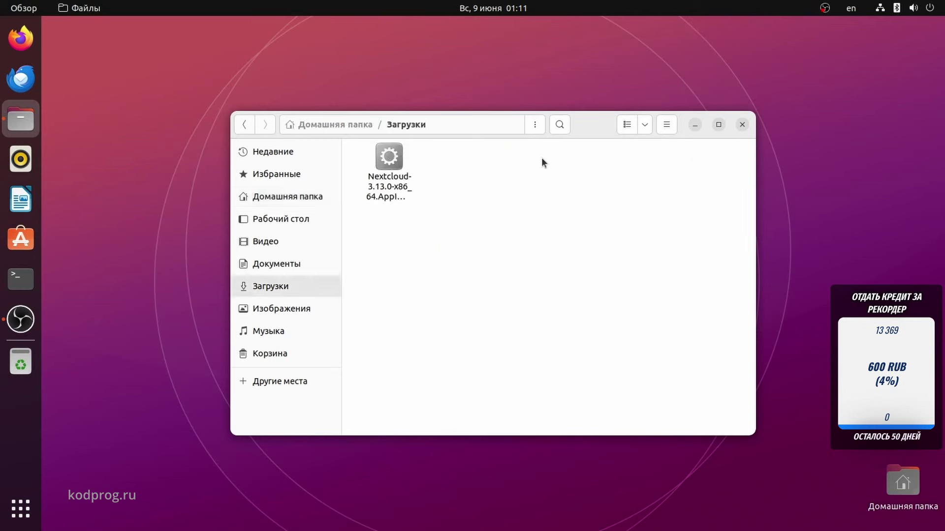
pyautogui.click(396, 176)
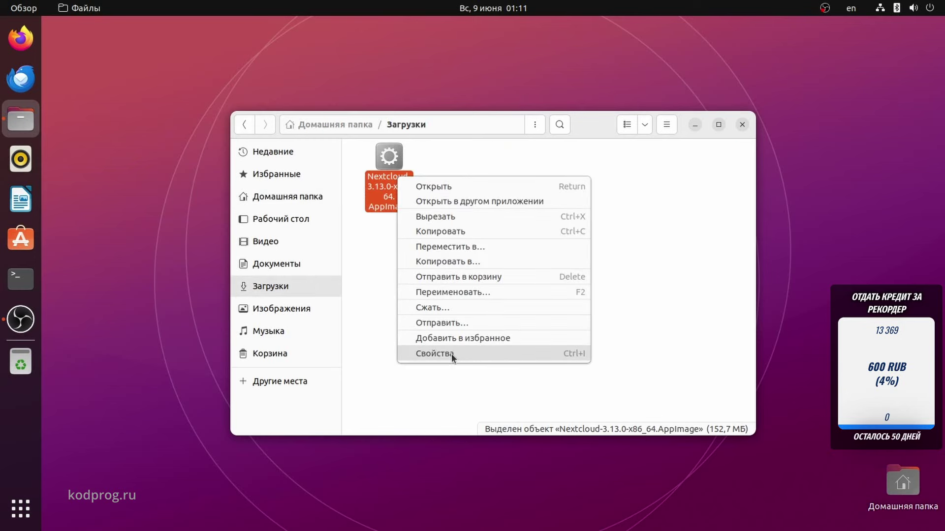
pyautogui.click(451, 353)
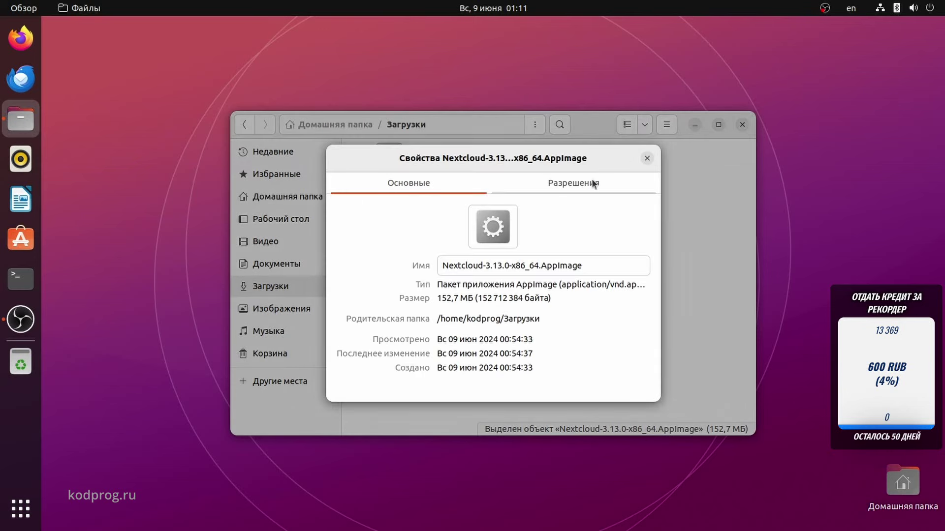
pyautogui.click(590, 180)
pyautogui.click(460, 363)
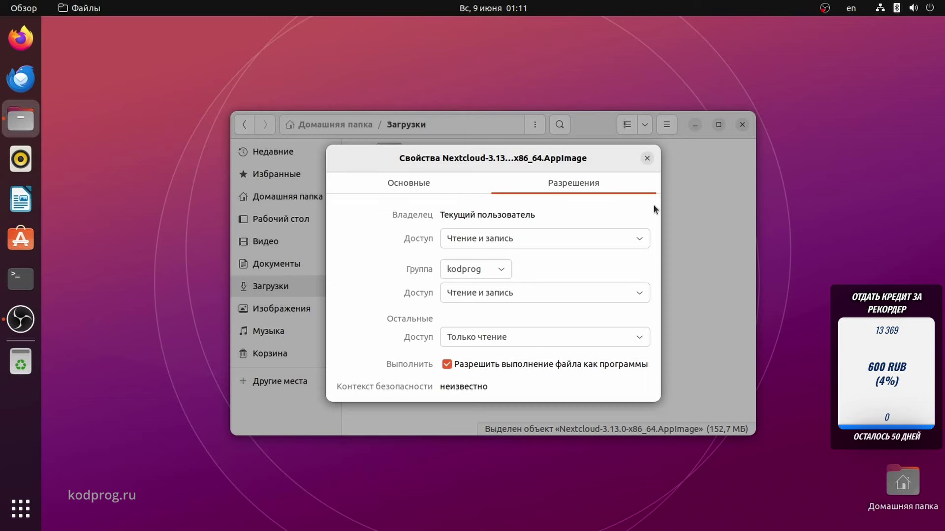
pyautogui.click(647, 158)
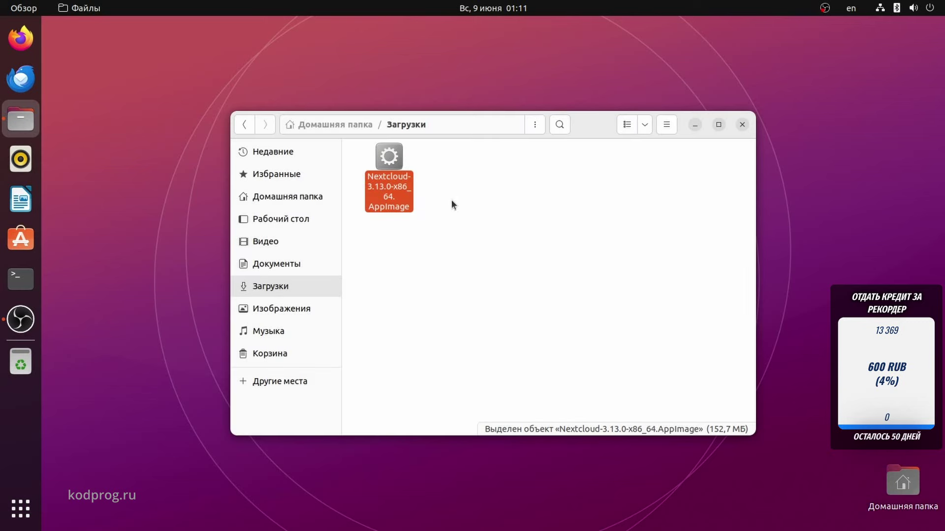
# Run the Nextcloud AppImage from its context menu and return to the terminal.
pyautogui.rightClick(397, 185)
pyautogui.click(407, 192)
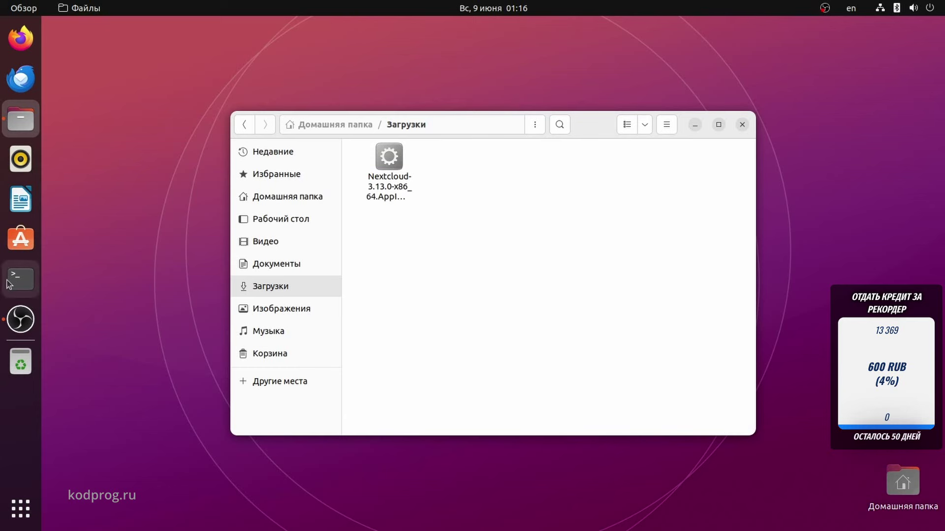
pyautogui.click(10, 278)
# Install nextcloud-desktop with sudo apt, confirming the password and extra packages, then bring Files forward.
pyautogui.write('sudo ap')
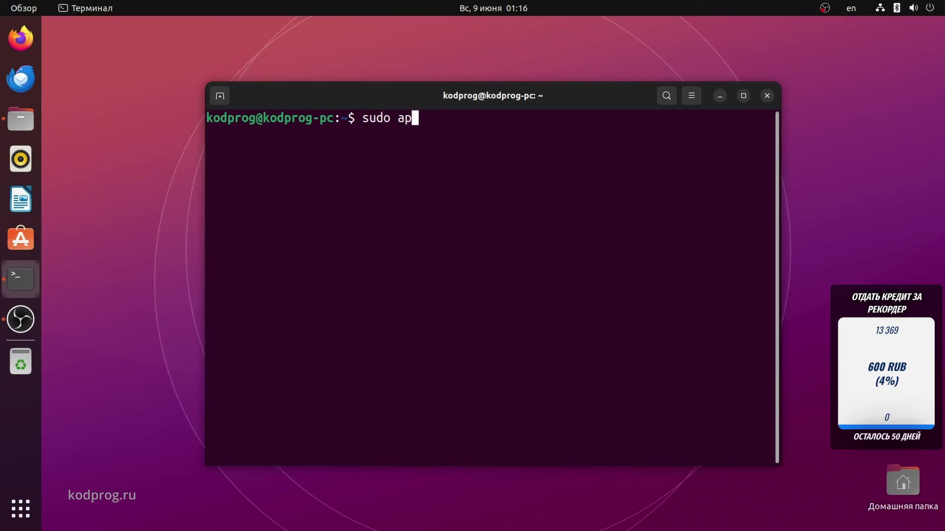
pyautogui.write('t install nex')
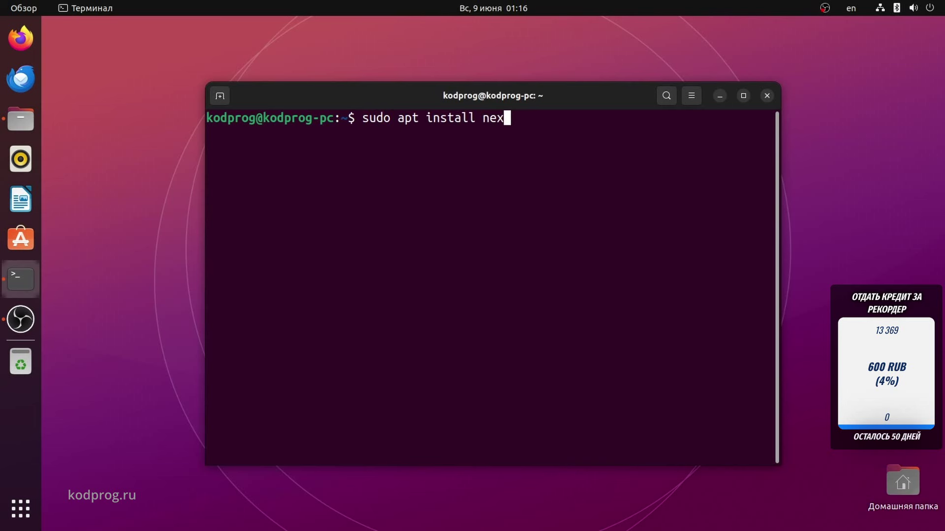
pyautogui.write('tcloud-des')
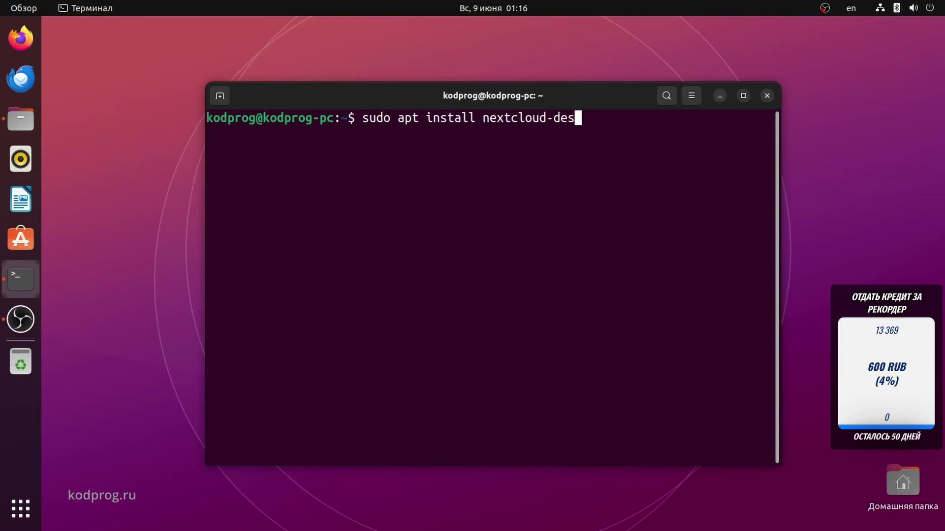
pyautogui.write('ktop')
pyautogui.press('Return')
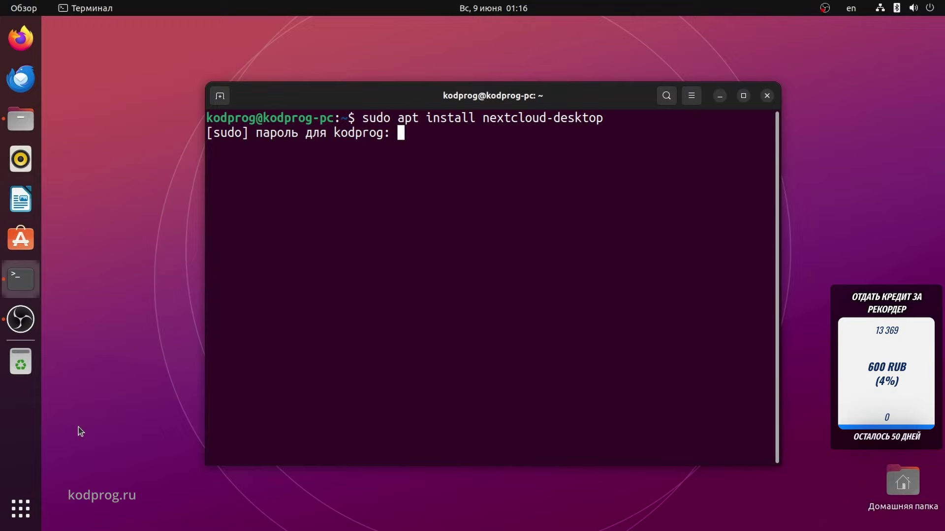
pyautogui.press('Return')
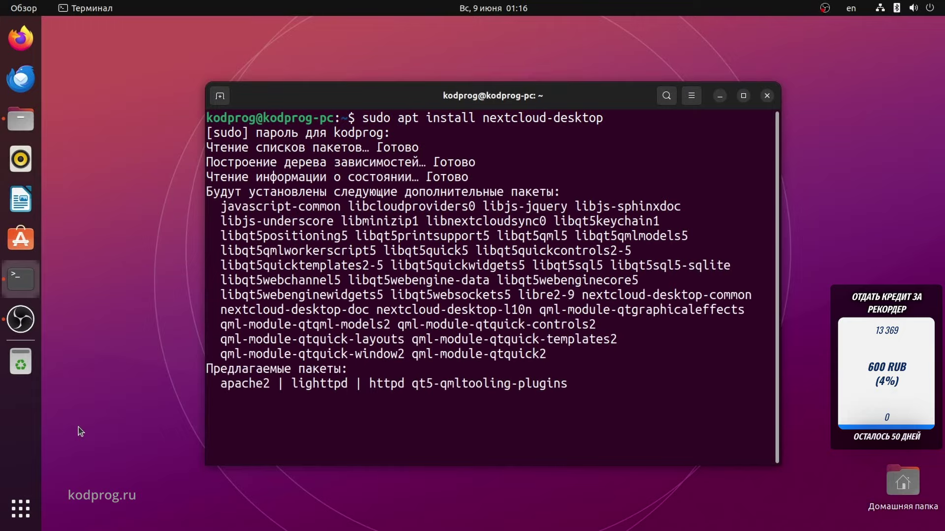
pyautogui.press('Return')
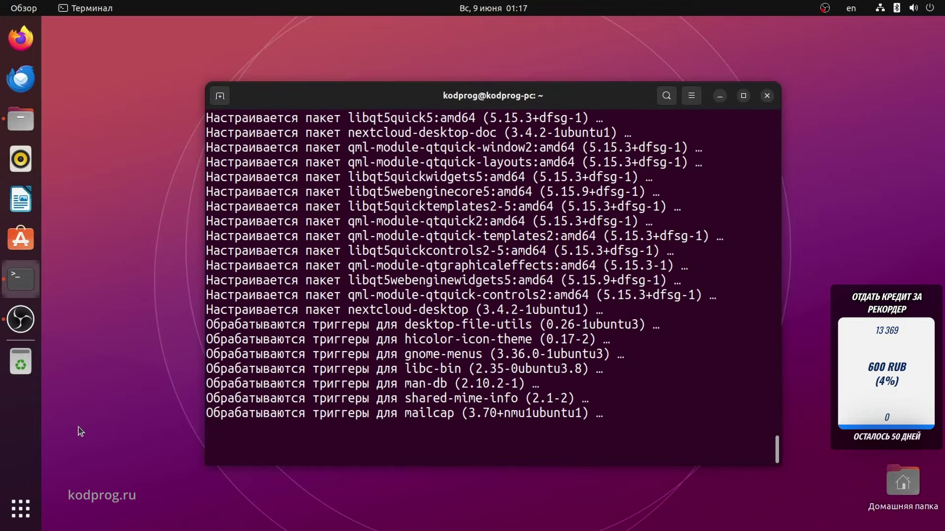
pyautogui.click(21, 120)
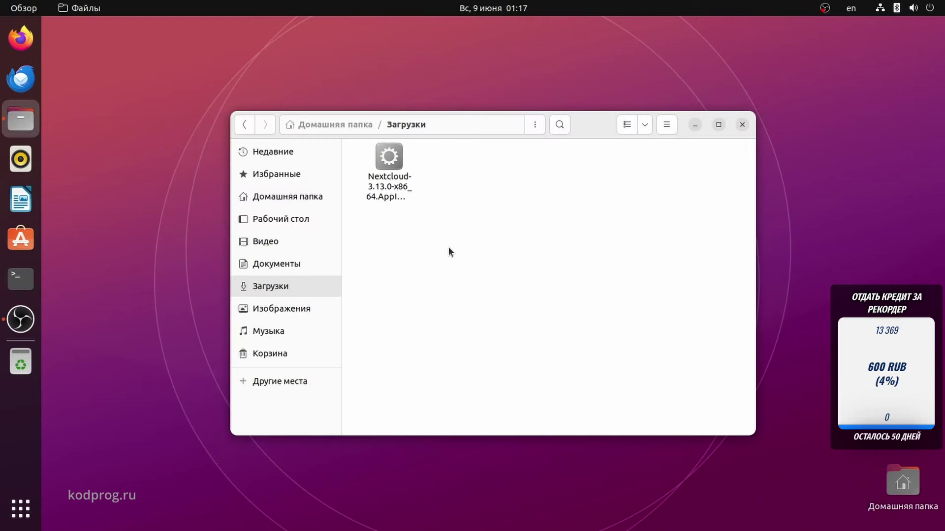
# Launch the Nextcloud desktop client from the app search.
pyautogui.press('super')
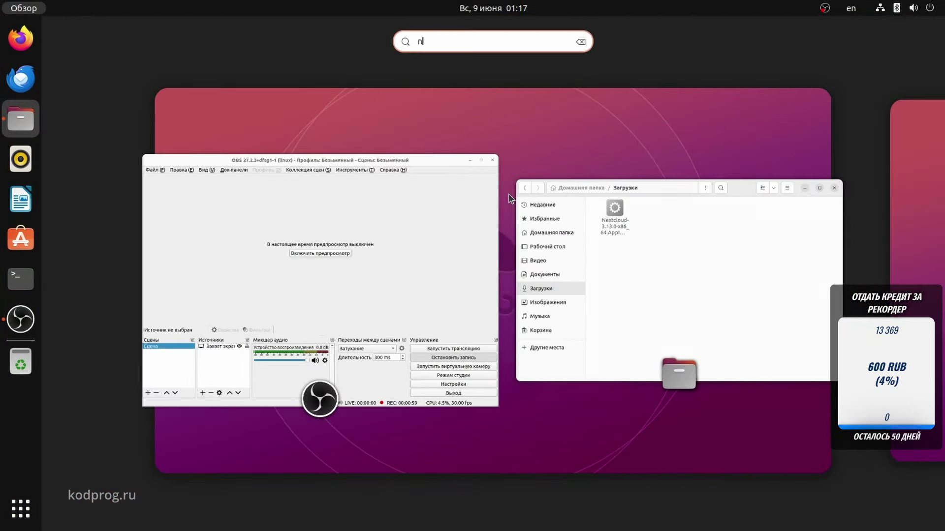
pyautogui.write('next')
pyautogui.press('Return')
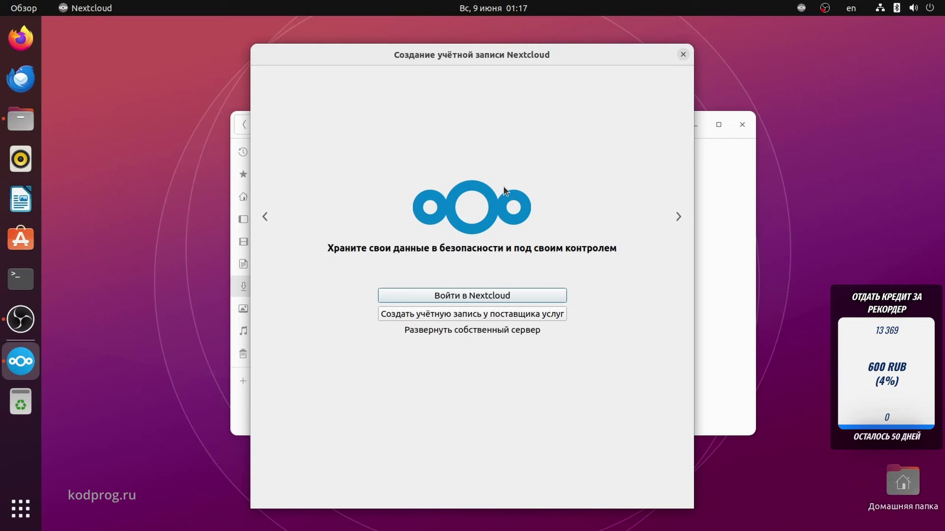
pyautogui.click(489, 296)
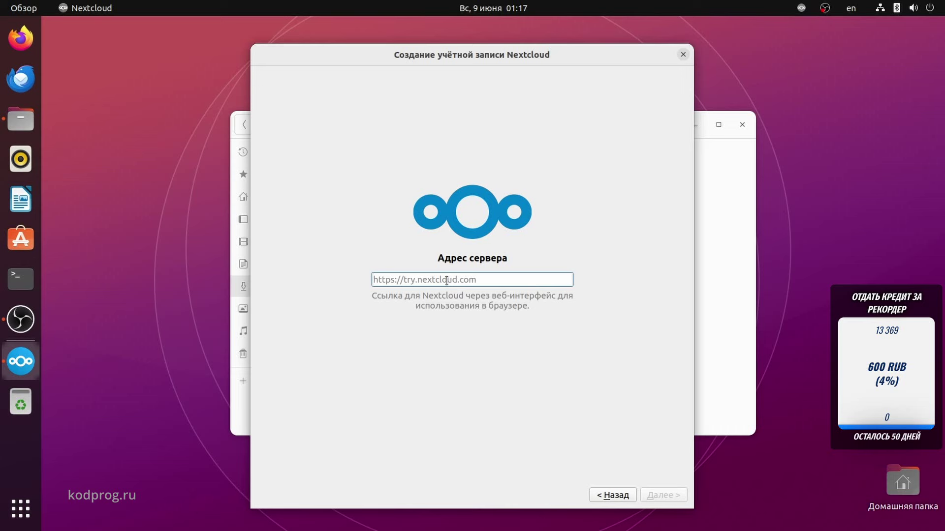
pyautogui.write('http://1')
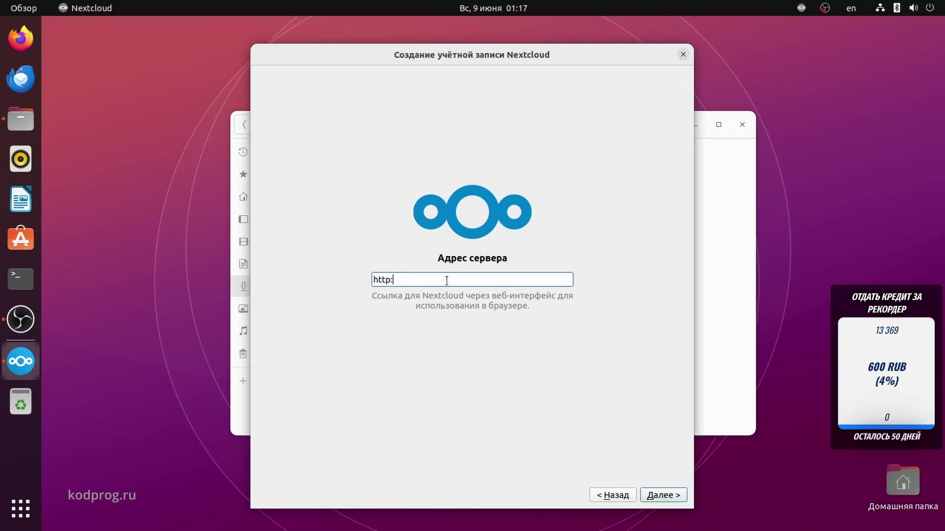
pyautogui.write('92.168.88..')
pyautogui.press('BackSpace')
pyautogui.write('160')
pyautogui.press('Return')
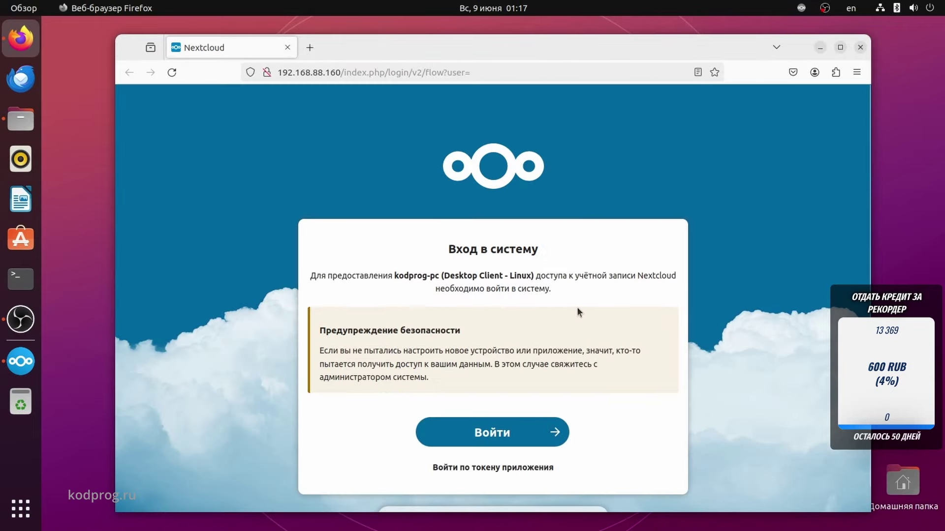
# Log in and grant the desktop client access in Firefox, then close the browser.
pyautogui.scroll(-1, 576, 310)
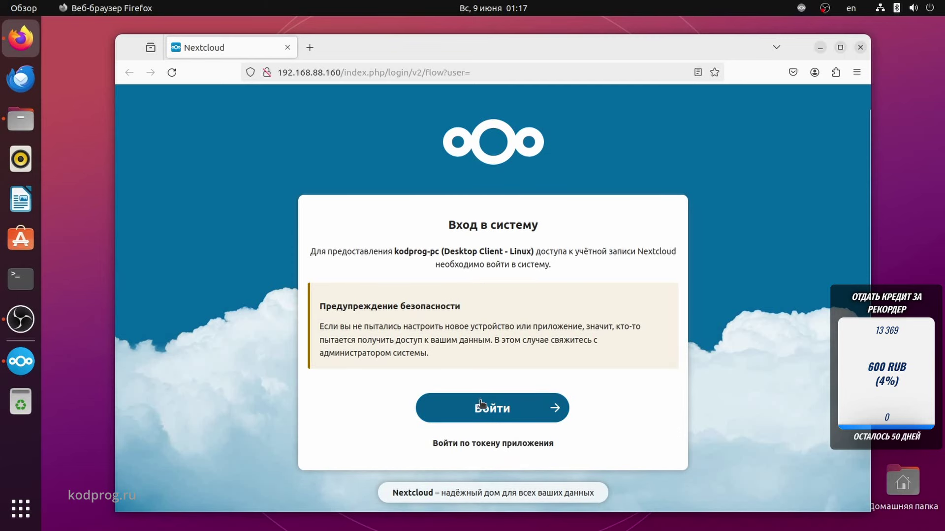
pyautogui.click(494, 408)
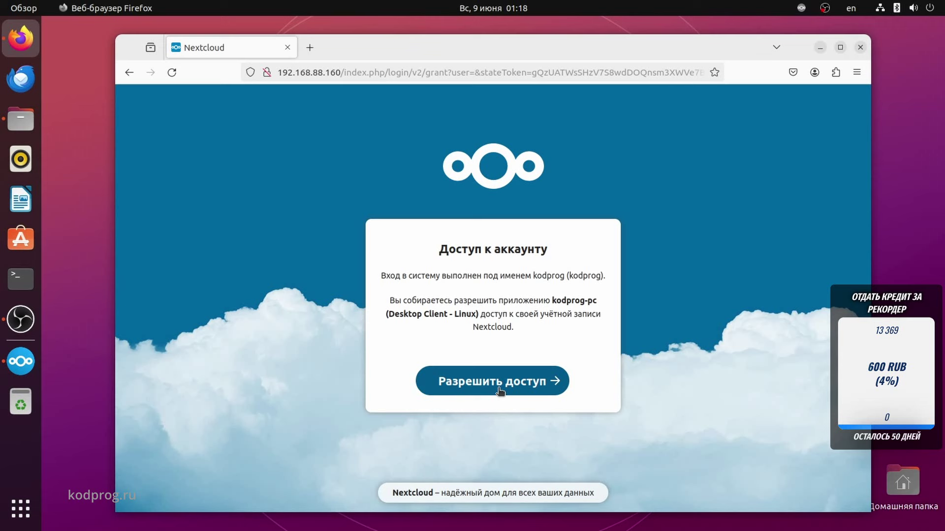
pyautogui.click(498, 388)
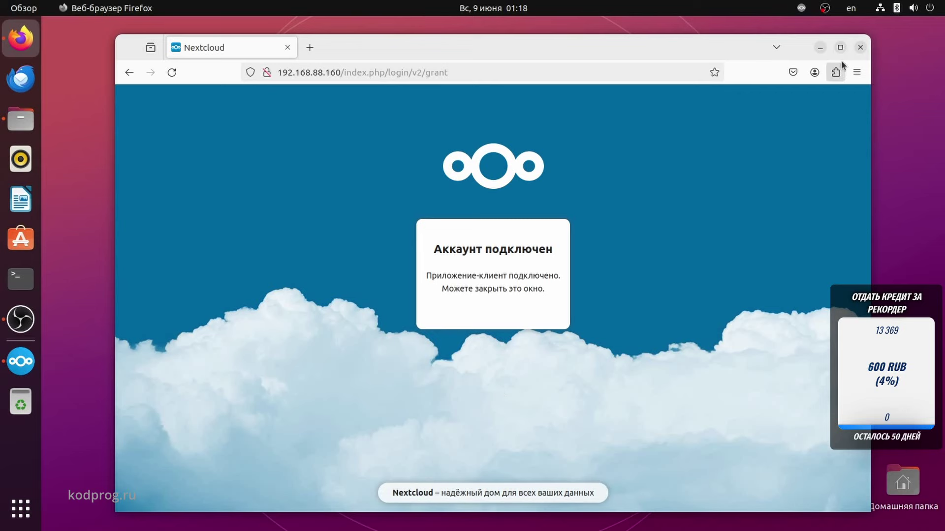
pyautogui.click(860, 48)
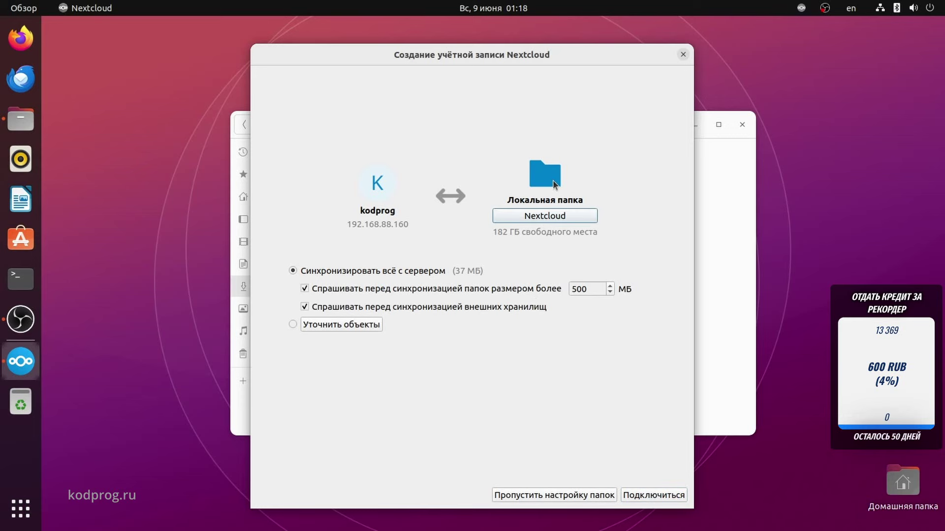
# Create nextcloud-files in the home folder, pick it as the local sync folder, and connect.
pyautogui.click(552, 217)
pyautogui.click(832, 57)
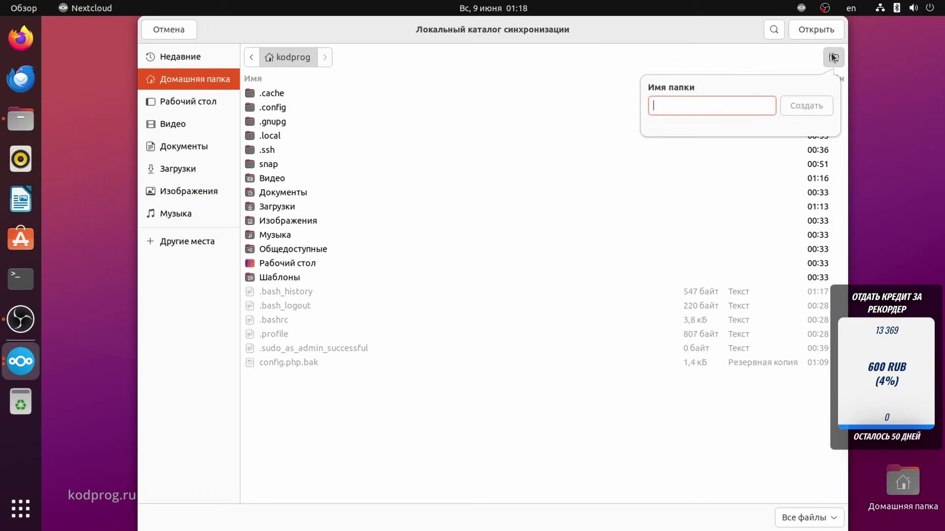
pyautogui.write('nextc')
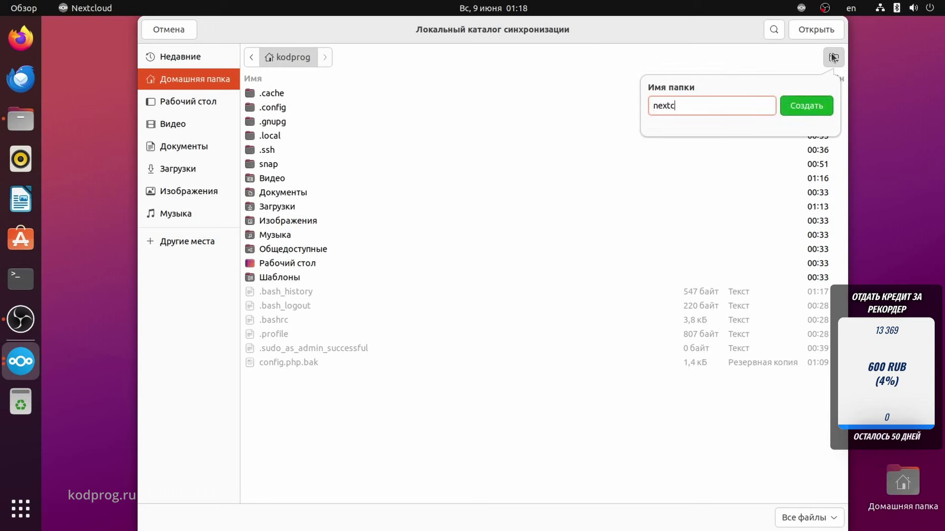
pyautogui.write('loud-files')
pyautogui.press('Return')
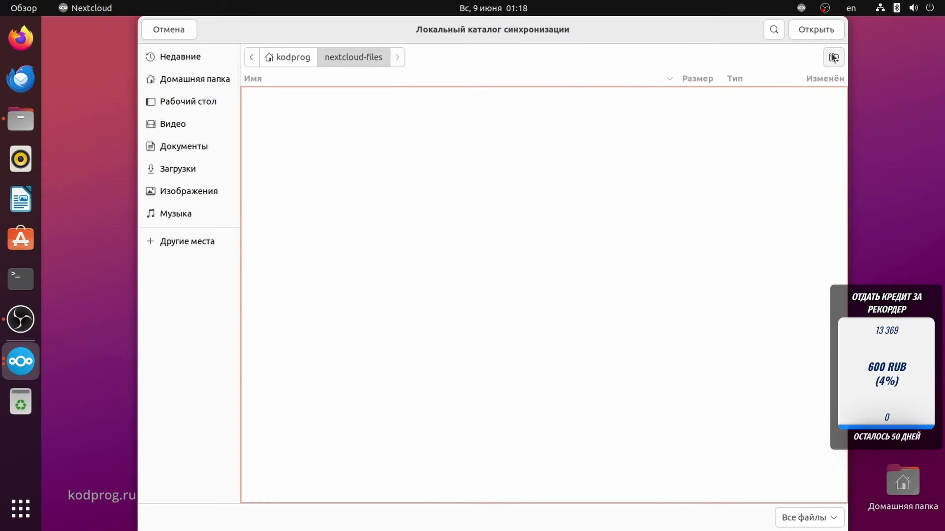
pyautogui.click(816, 30)
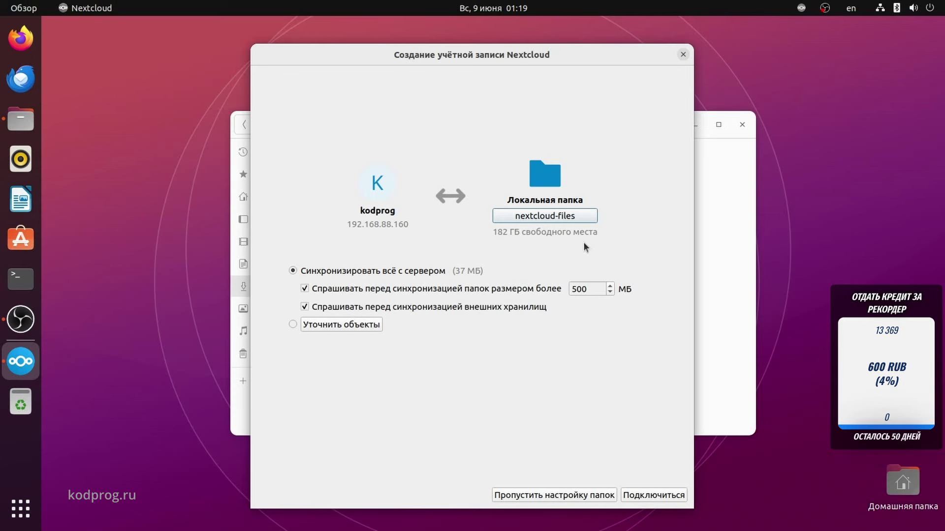
pyautogui.click(654, 495)
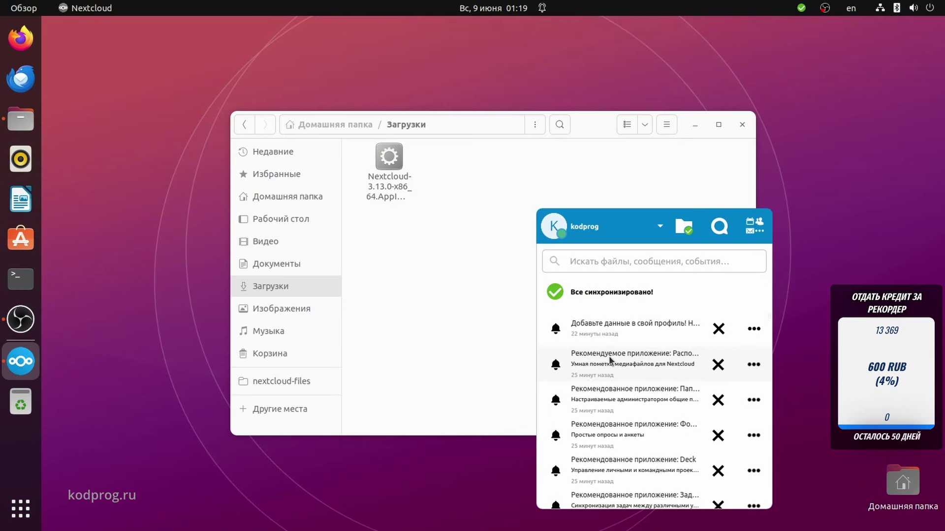
# Open the home folder's nextcloud-files in Files to see the synced content, then open the tray menu.
pyautogui.click(335, 127)
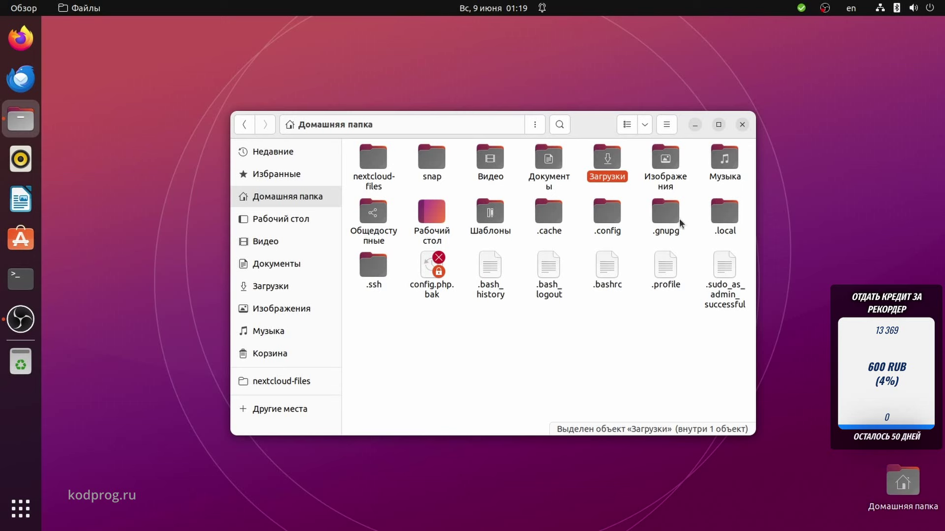
pyautogui.doubleClick(391, 181)
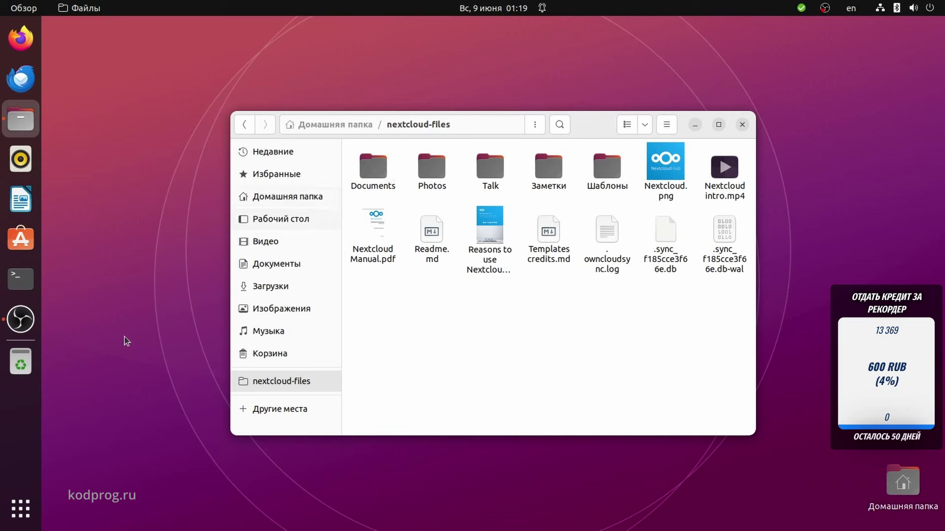
pyautogui.click(801, 8)
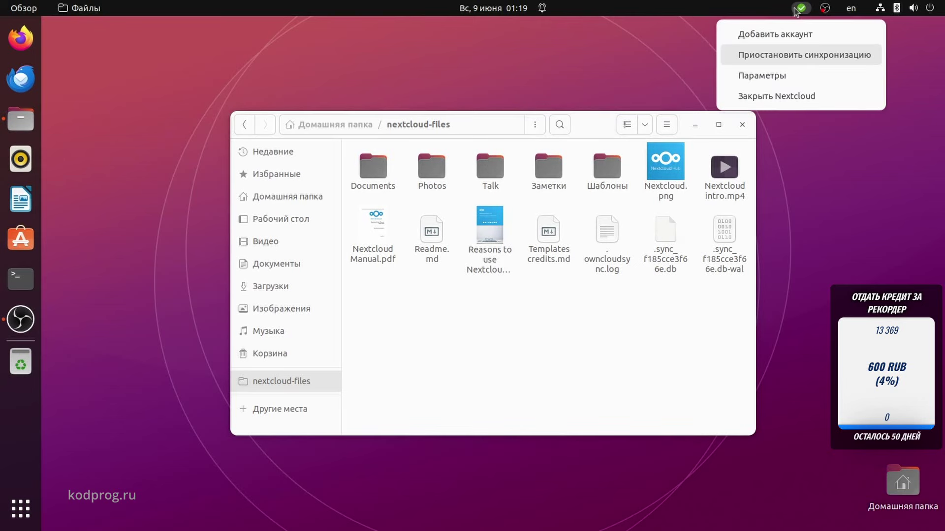
# Browse the client's general, network and synced-folder settings, which report version 3.4.2.
pyautogui.click(769, 75)
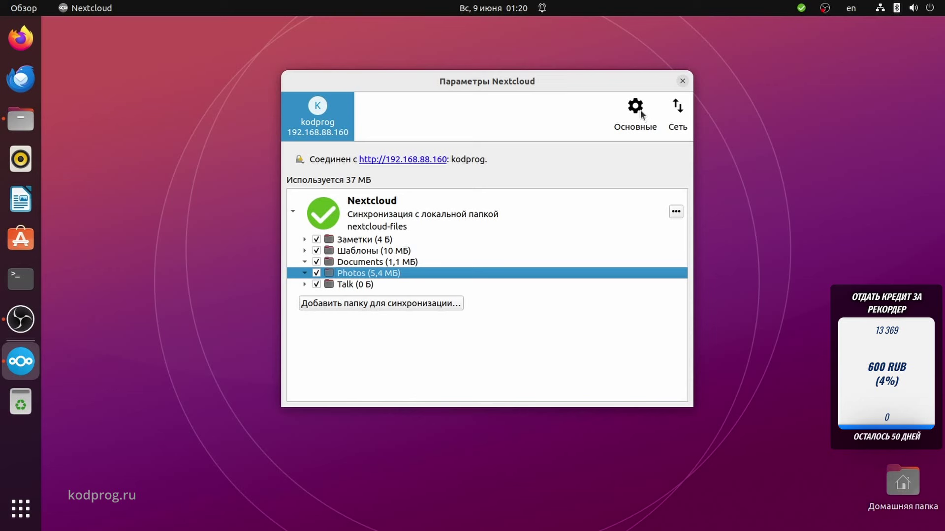
pyautogui.click(636, 111)
pyautogui.click(321, 110)
pyautogui.click(681, 105)
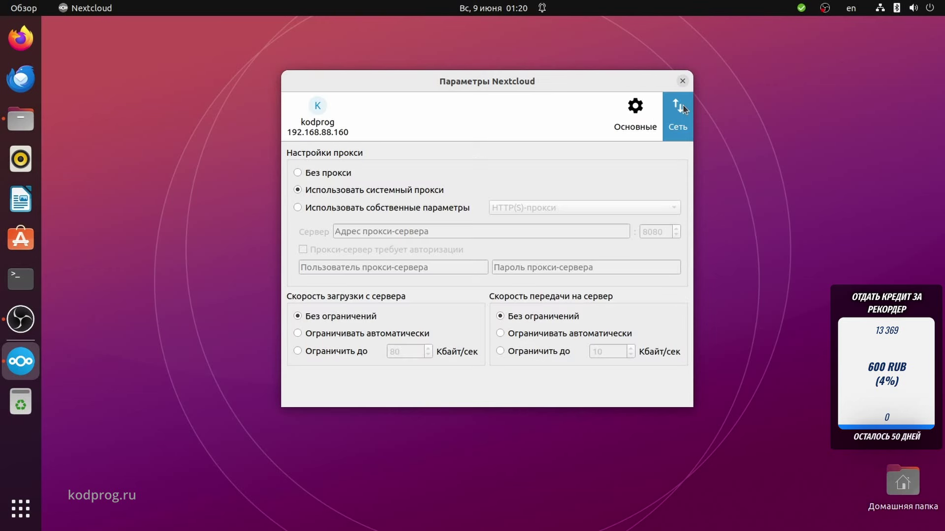
pyautogui.click(325, 126)
pyautogui.click(637, 121)
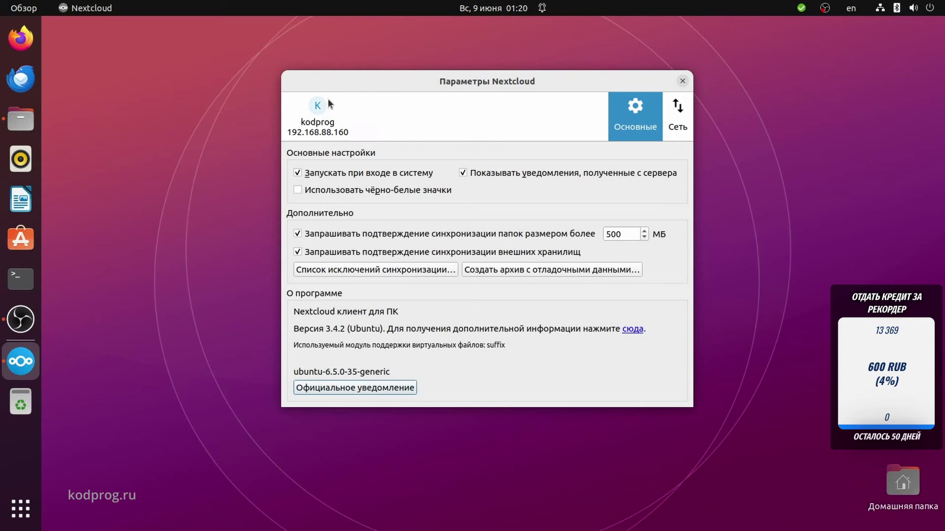
pyautogui.click(328, 103)
# Close the settings window and quit Nextcloud from the tray menu.
pyautogui.click(682, 81)
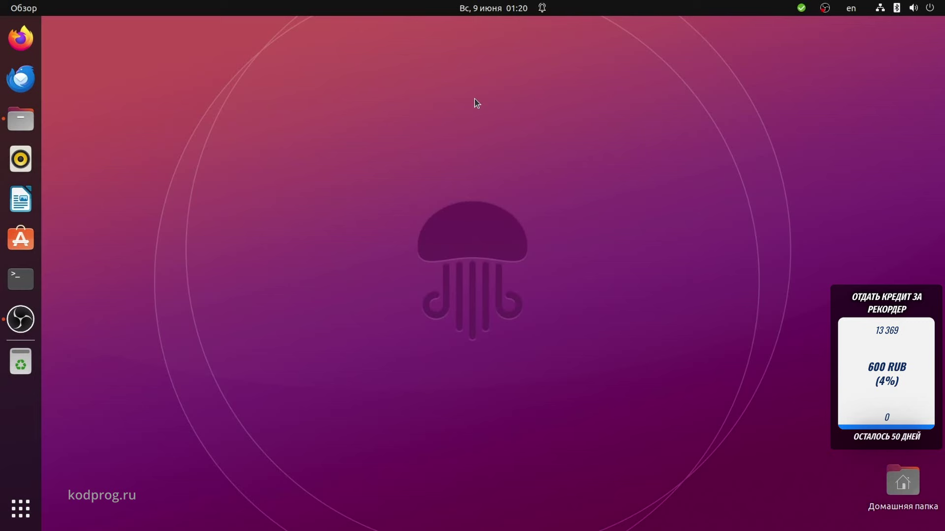
pyautogui.click(801, 8)
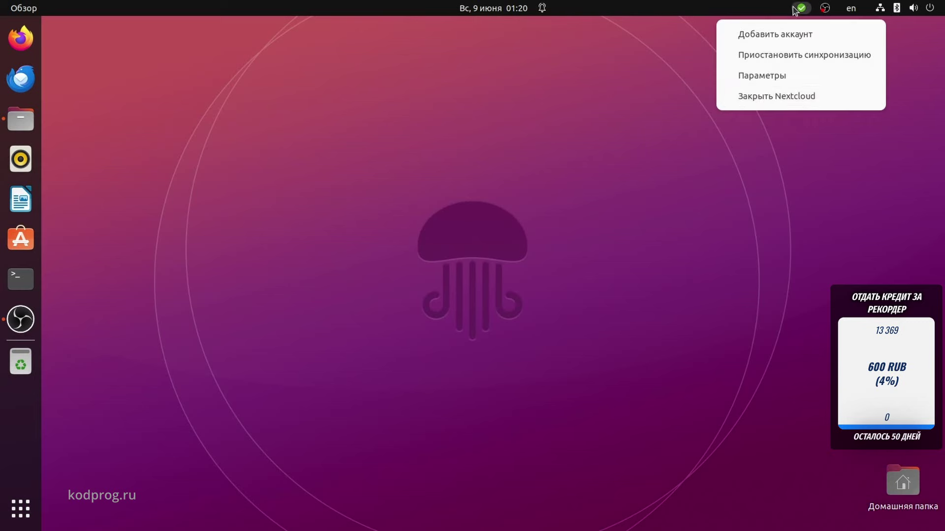
pyautogui.click(752, 94)
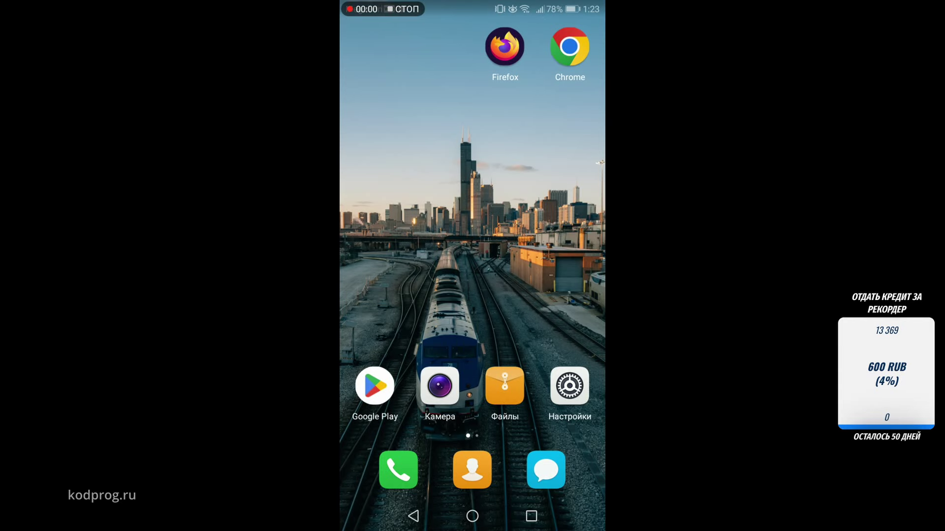
# Search Google Play for 'nextcloud' using the English keyboard layout and the suggestion.
pyautogui.click(376, 384)
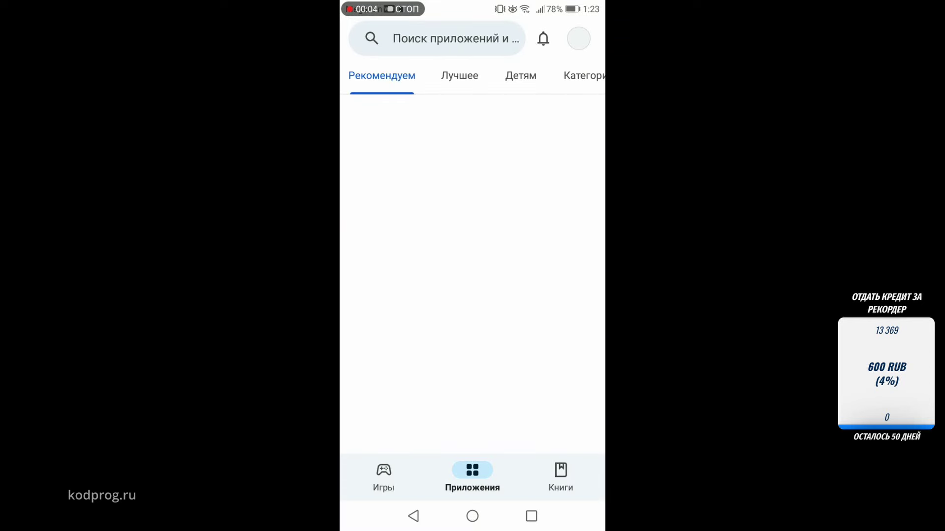
pyautogui.click(437, 38)
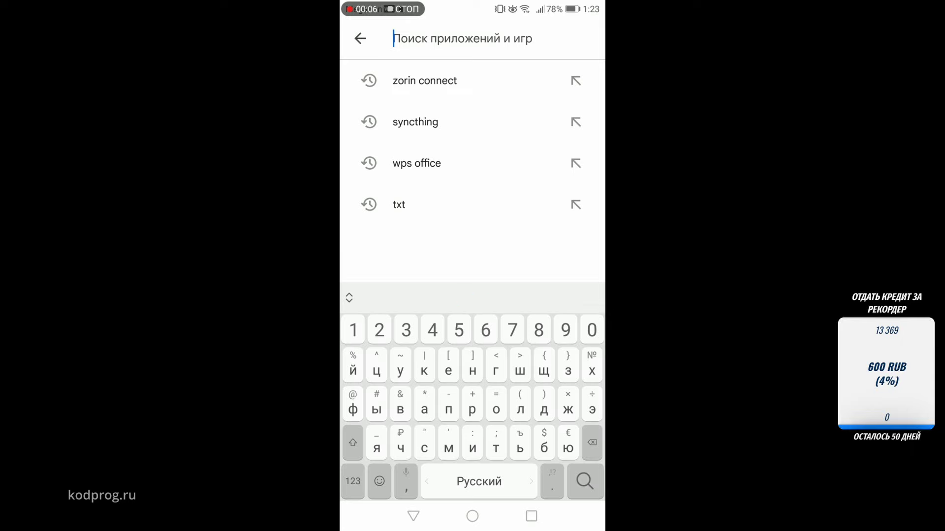
pyautogui.moveTo(489, 481); pyautogui.dragTo(464, 482)
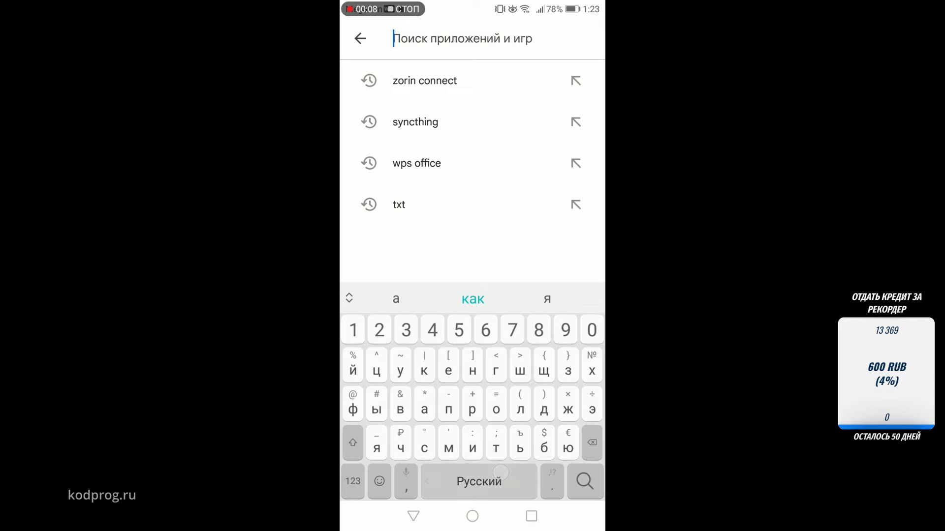
pyautogui.write('nextclo')
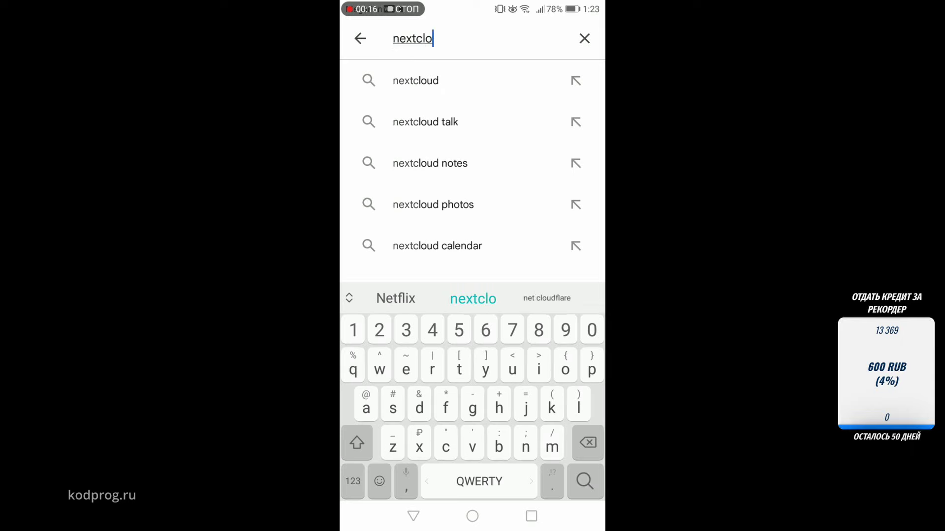
pyautogui.click(435, 74)
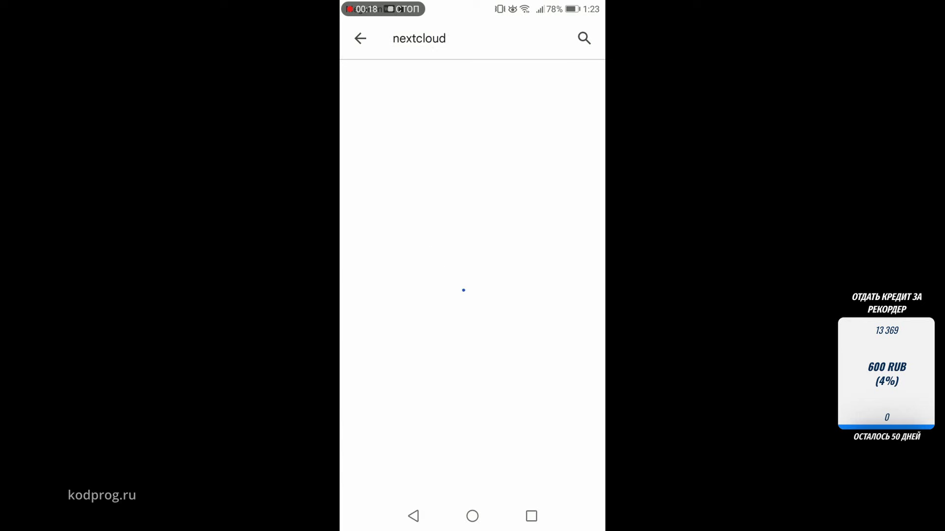